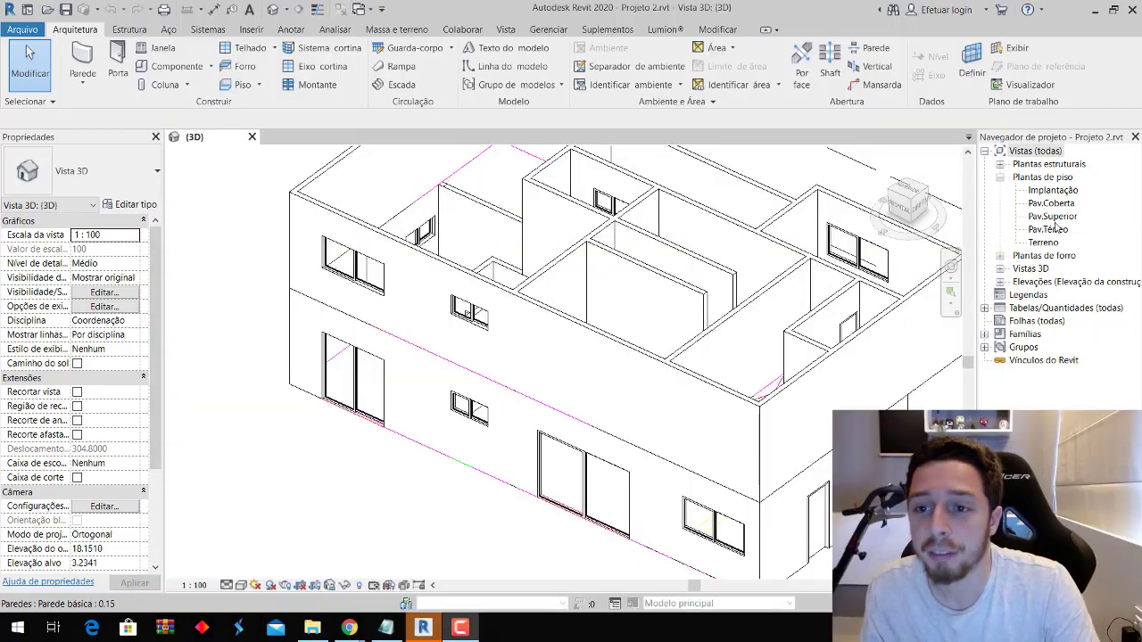
# Open the Pav.Térreo floor plan from Plantas de piso and zoom in on it.
pyautogui.doubleClick(1053, 229)
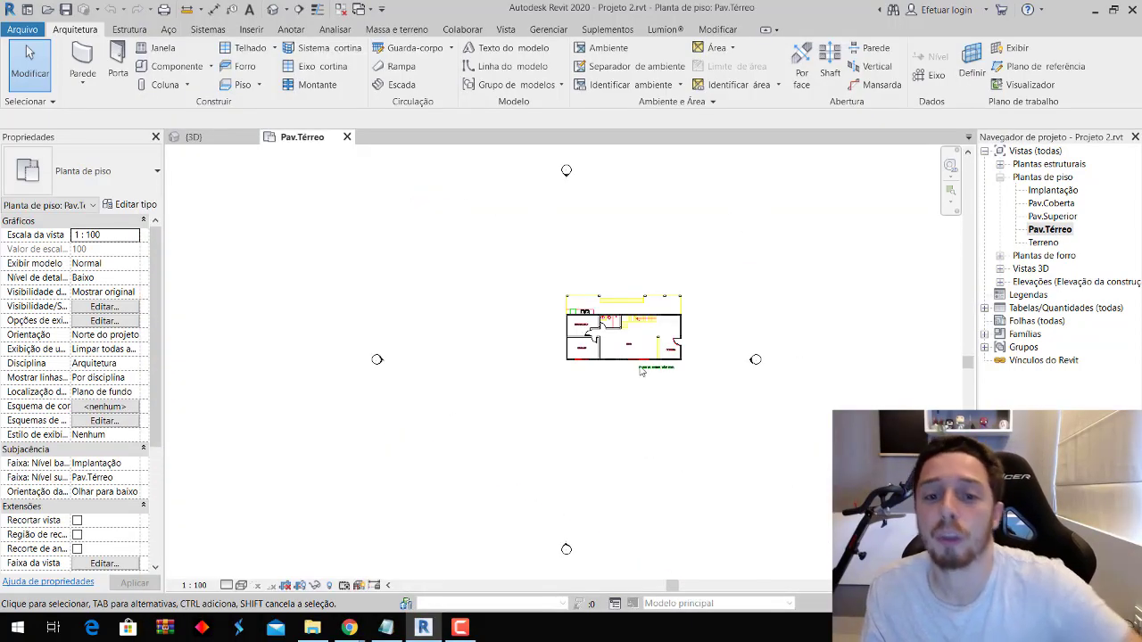
pyautogui.scroll(3, 615, 327)
pyautogui.scroll(2, 670, 342)
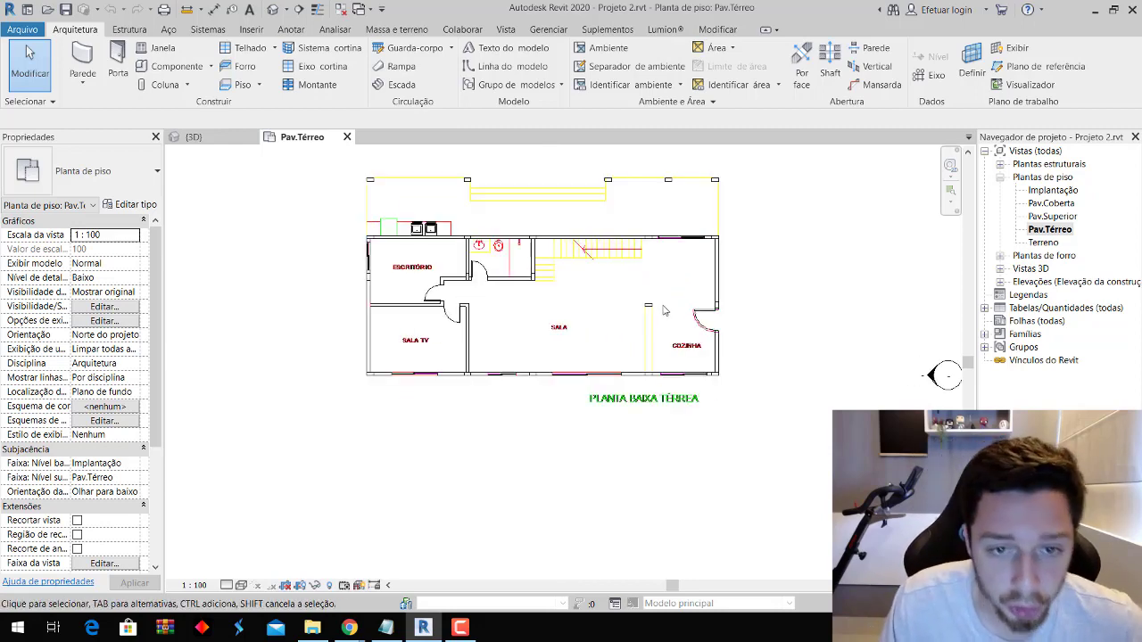
pyautogui.scroll(2, 557, 259)
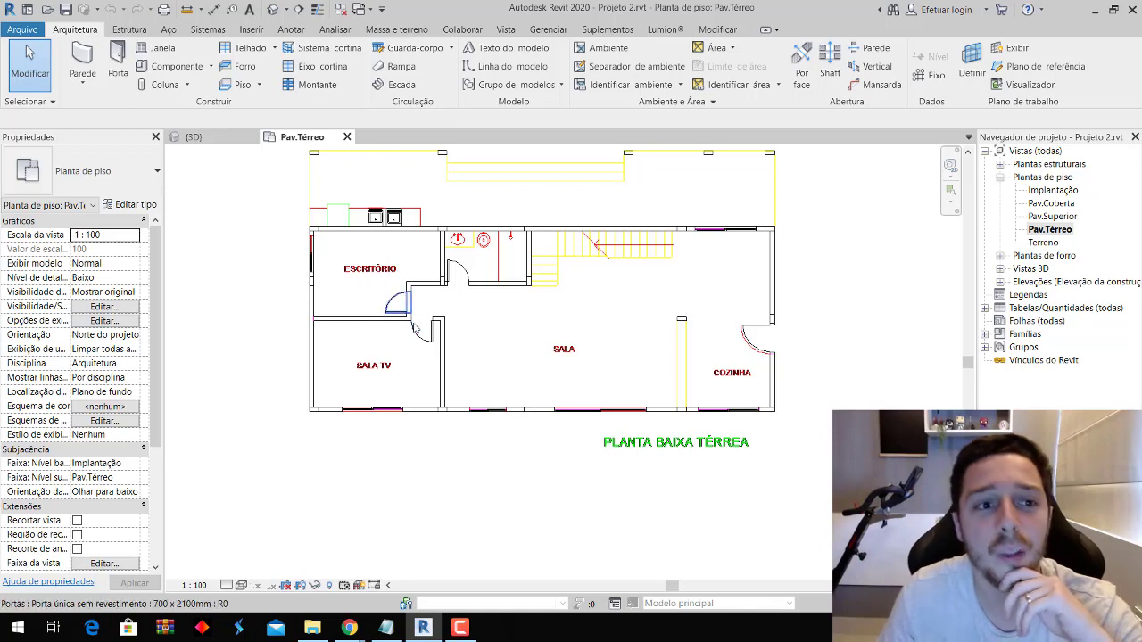
pyautogui.moveTo(812, 257); pyautogui.dragTo(814, 266, button='middle')
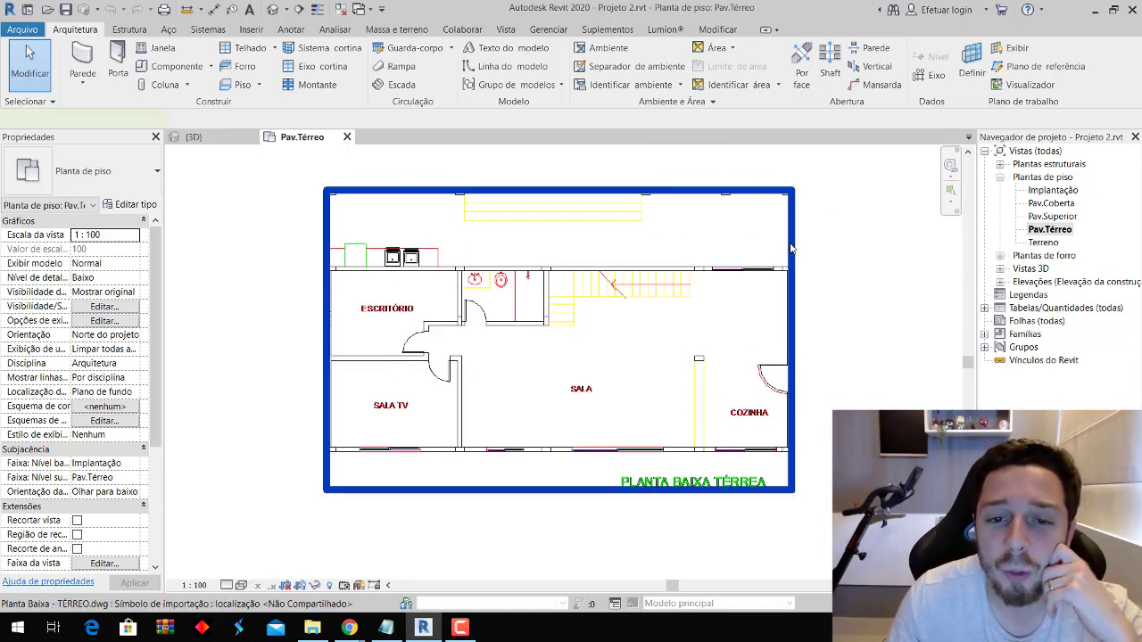
pyautogui.click(790, 249)
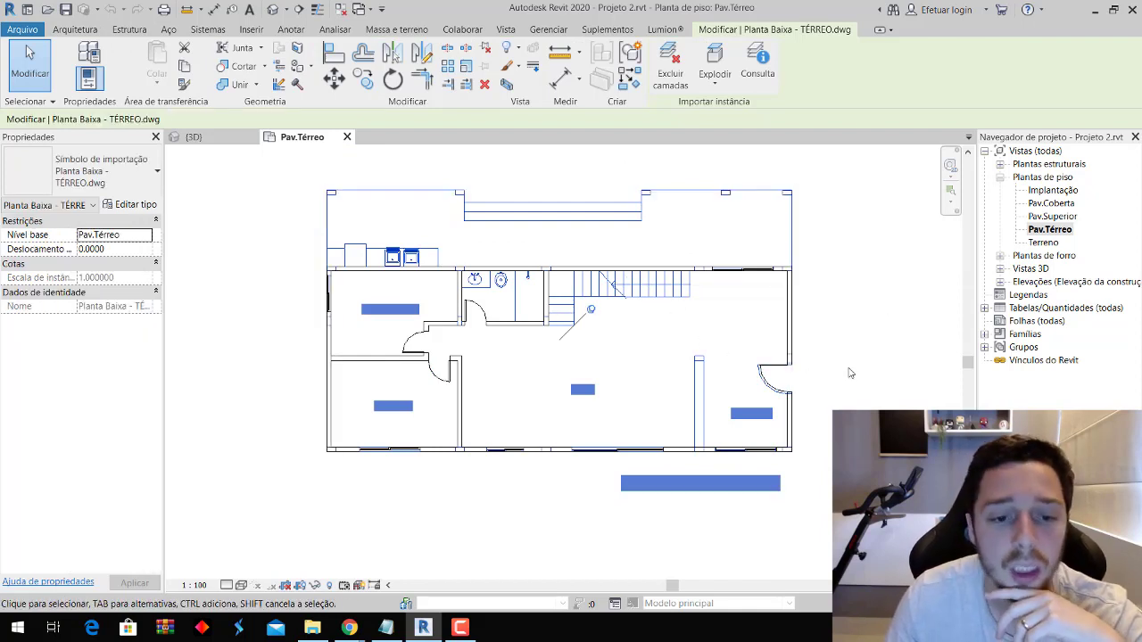
pyautogui.click(316, 585)
pyautogui.click(337, 544)
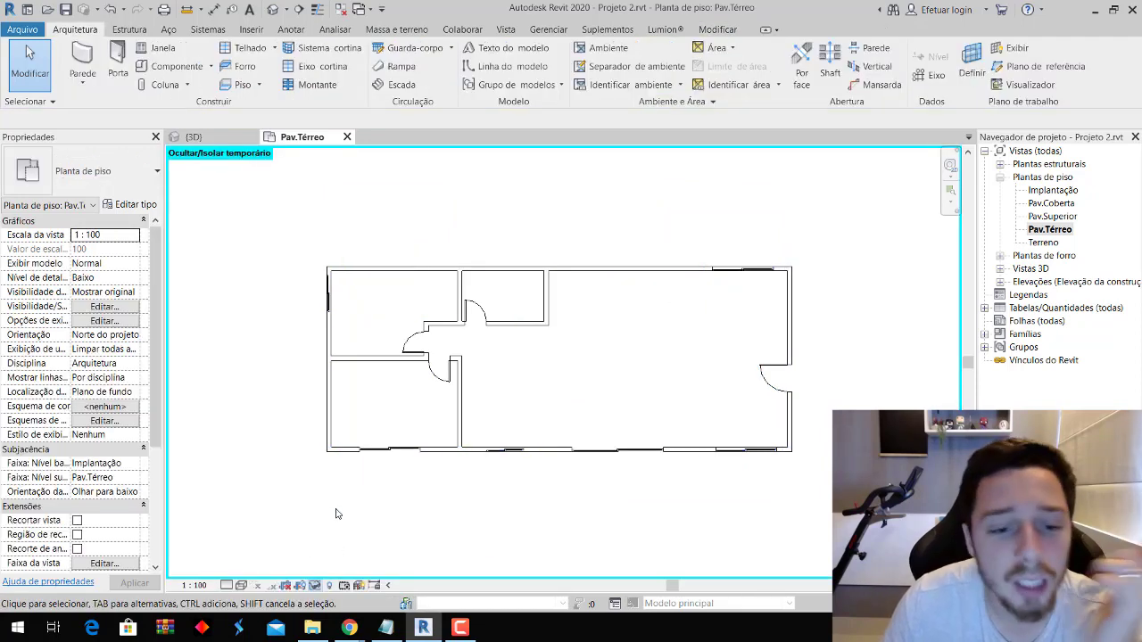
pyautogui.click(314, 587)
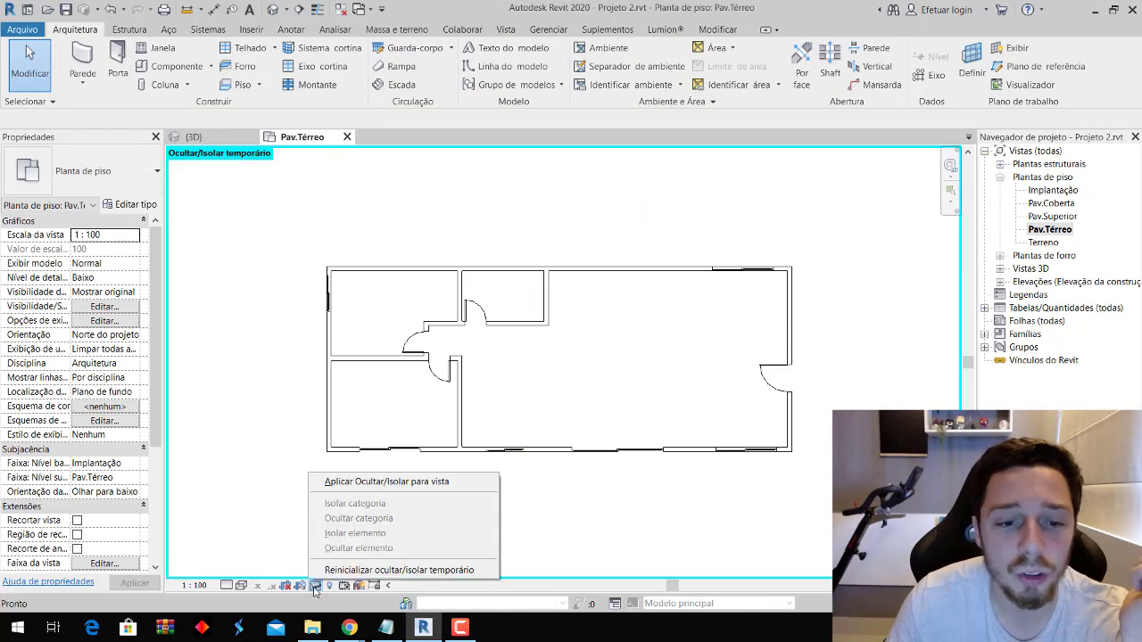
pyautogui.click(358, 569)
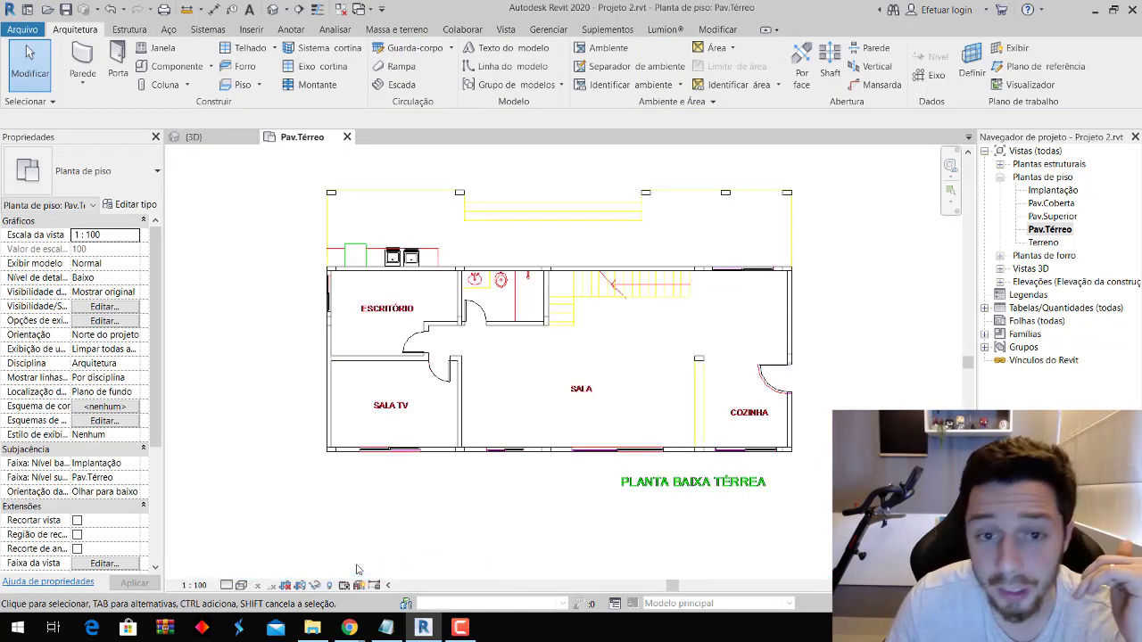
pyautogui.scroll(1, 481, 387)
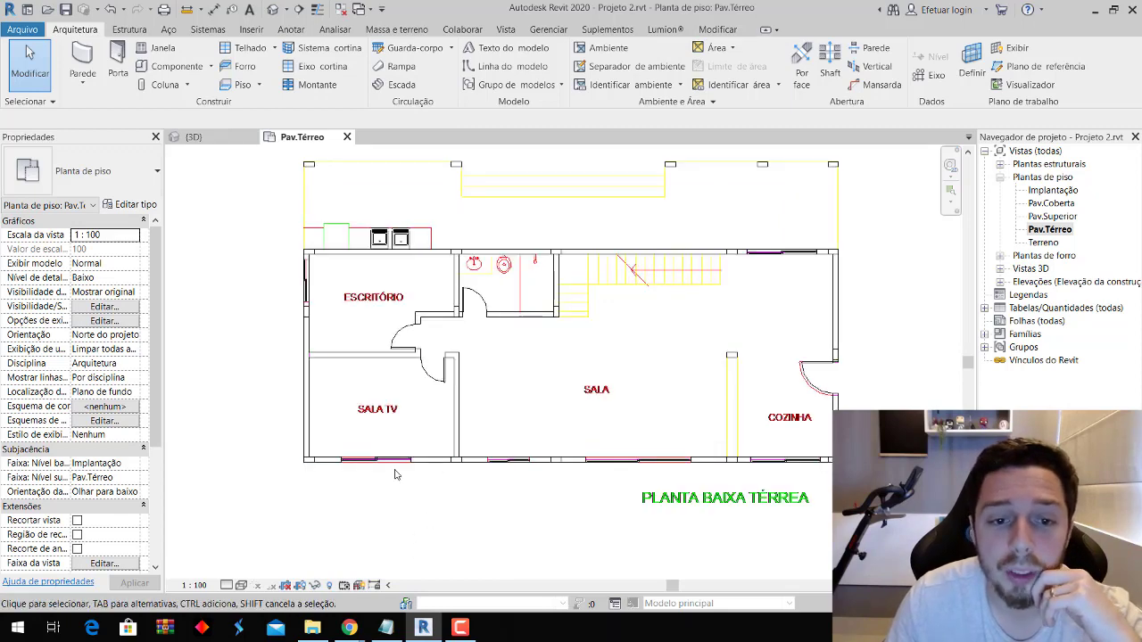
pyautogui.scroll(1, 410, 460)
pyautogui.scroll(1, 410, 460)
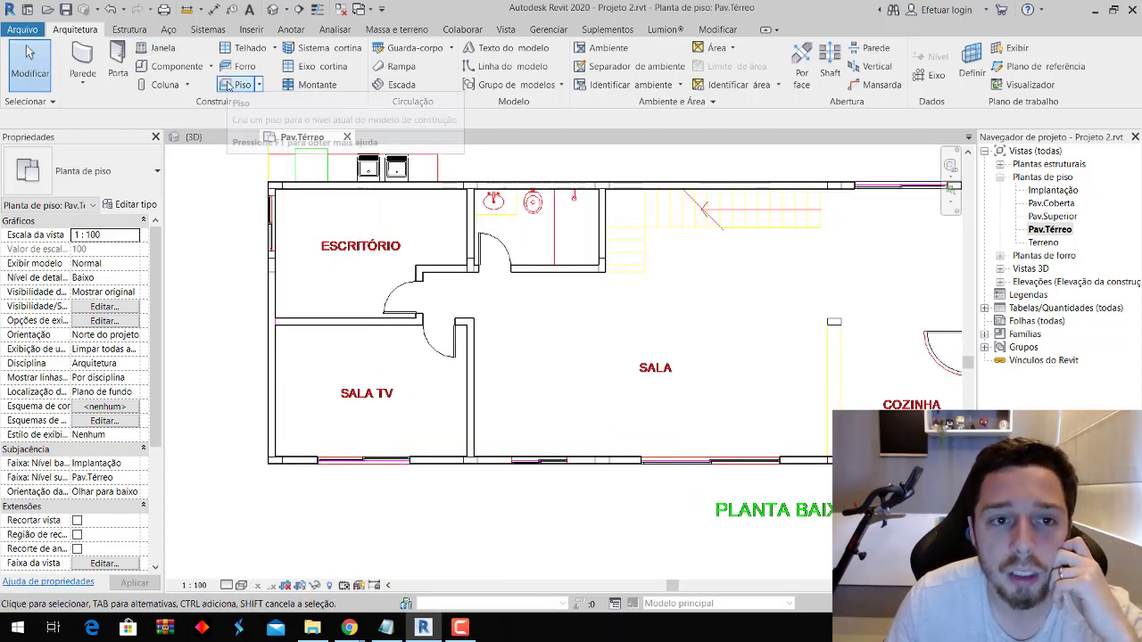
# Sketch a rectangular Genérico 150 mm floor around SALA TV, giving an 11.828 m² slab.
pyautogui.click(230, 84)
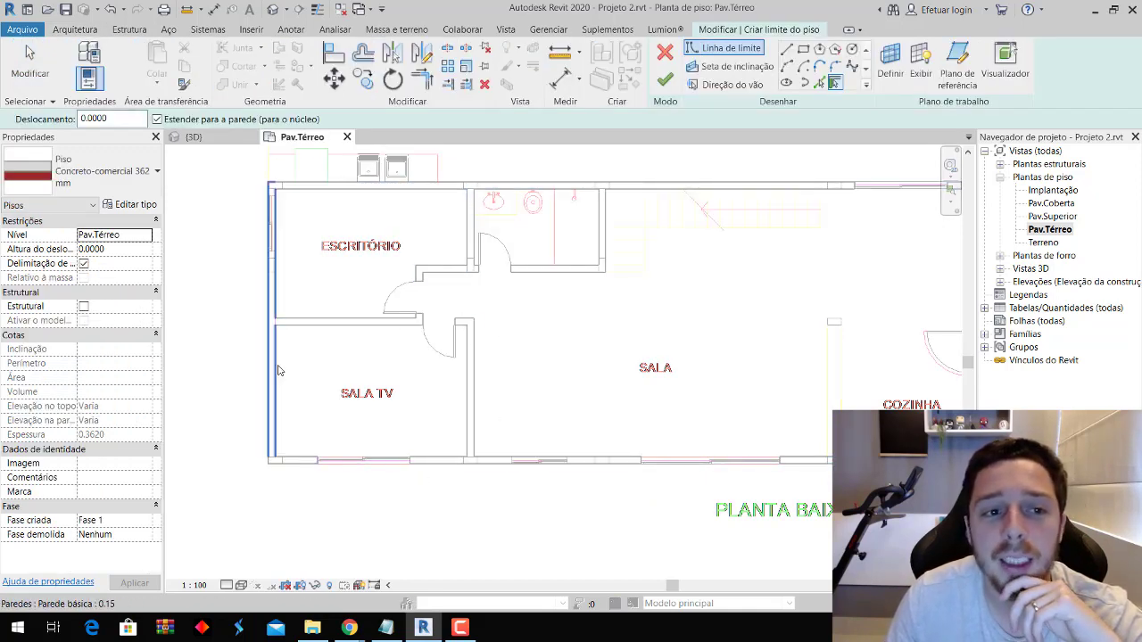
pyautogui.click(143, 172)
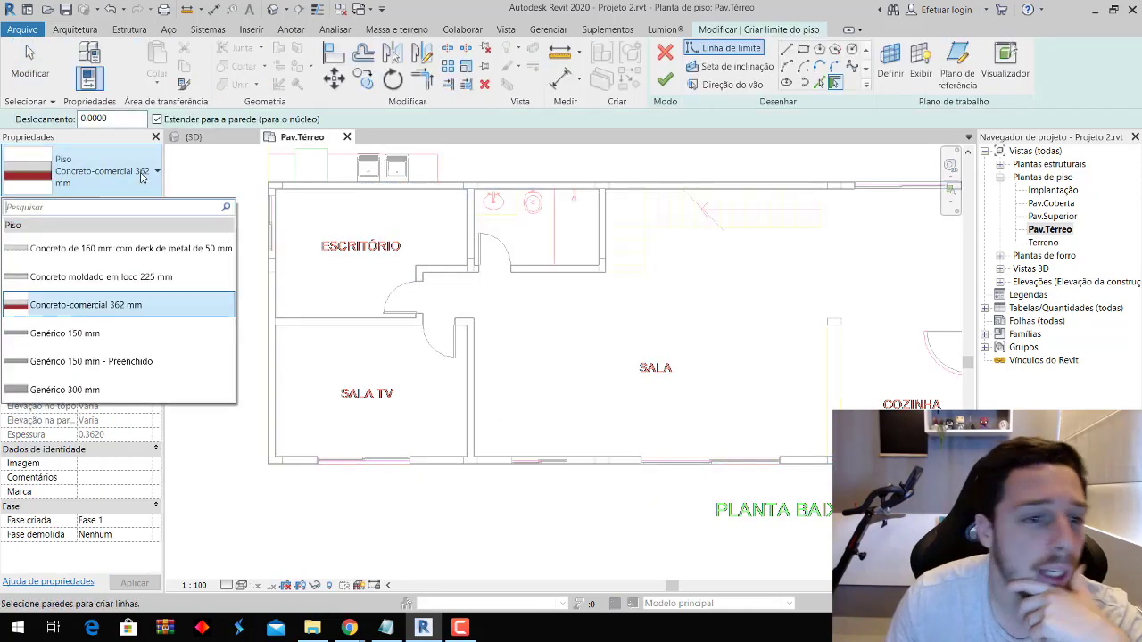
pyautogui.click(161, 339)
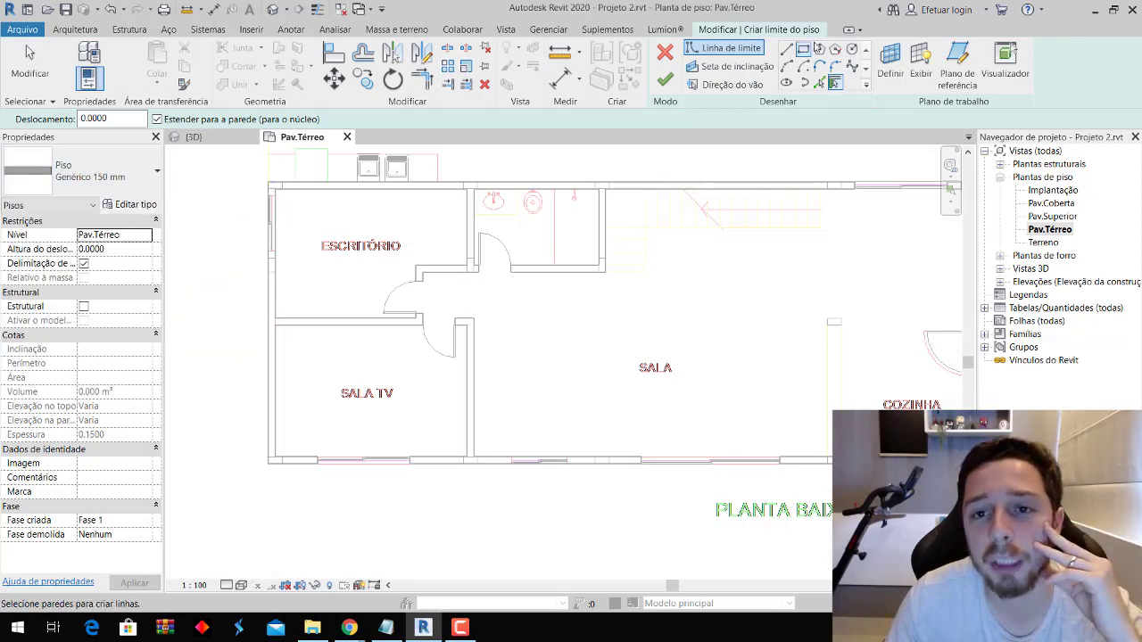
pyautogui.click(805, 48)
pyautogui.scroll(1, 526, 371)
pyautogui.click(449, 310)
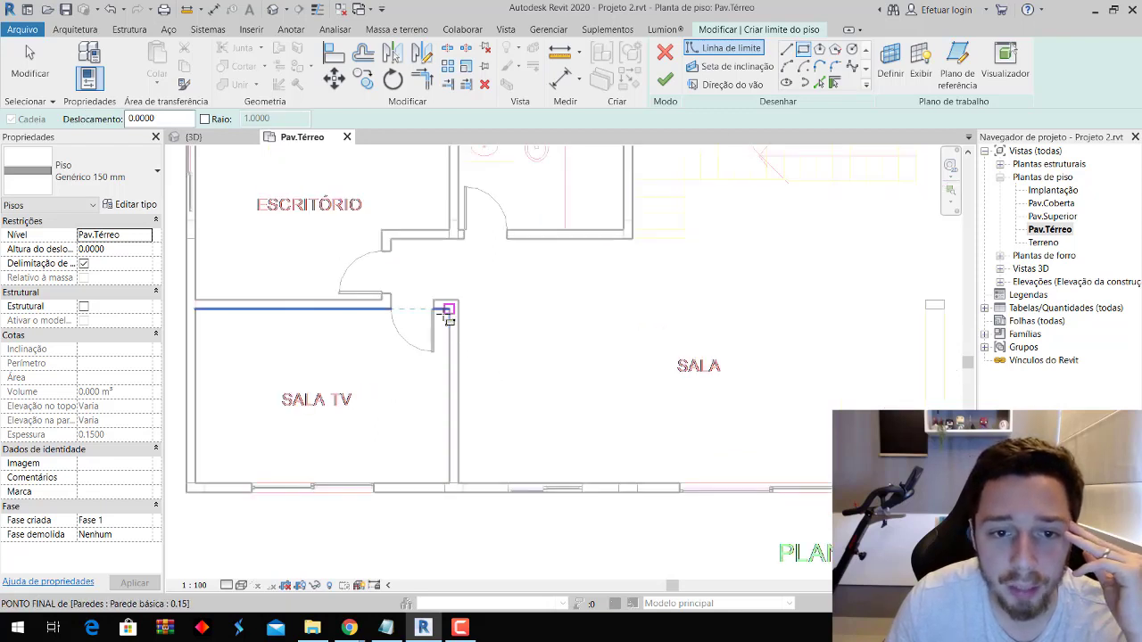
pyautogui.click(195, 483)
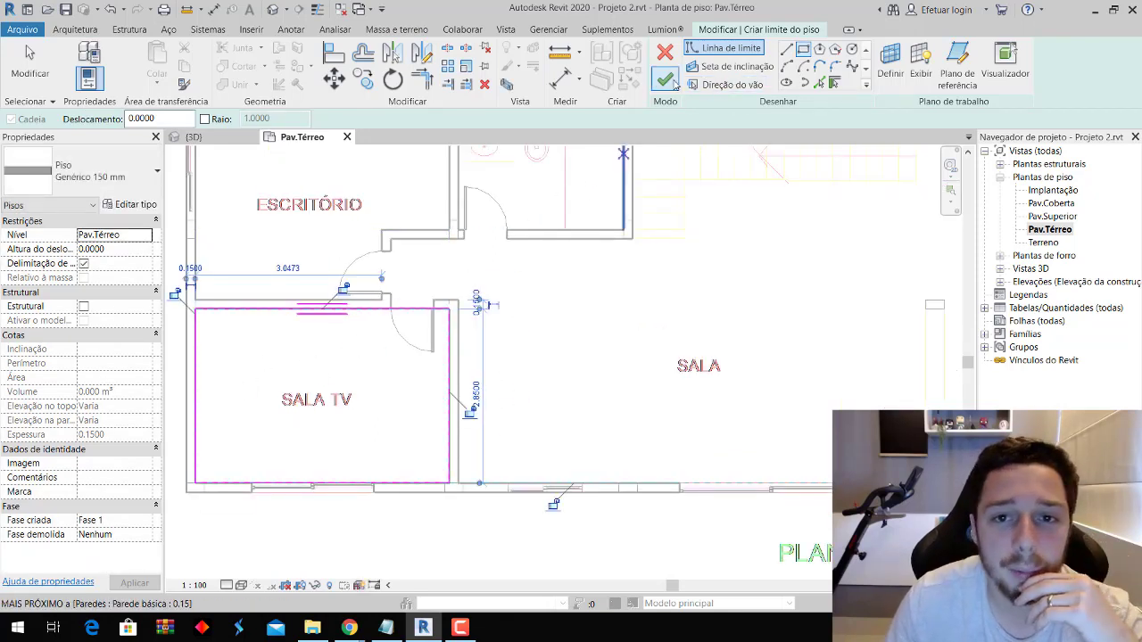
pyautogui.click(664, 79)
pyautogui.scroll(1, 559, 346)
pyautogui.moveTo(559, 346); pyautogui.dragTo(501, 460, button='middle')
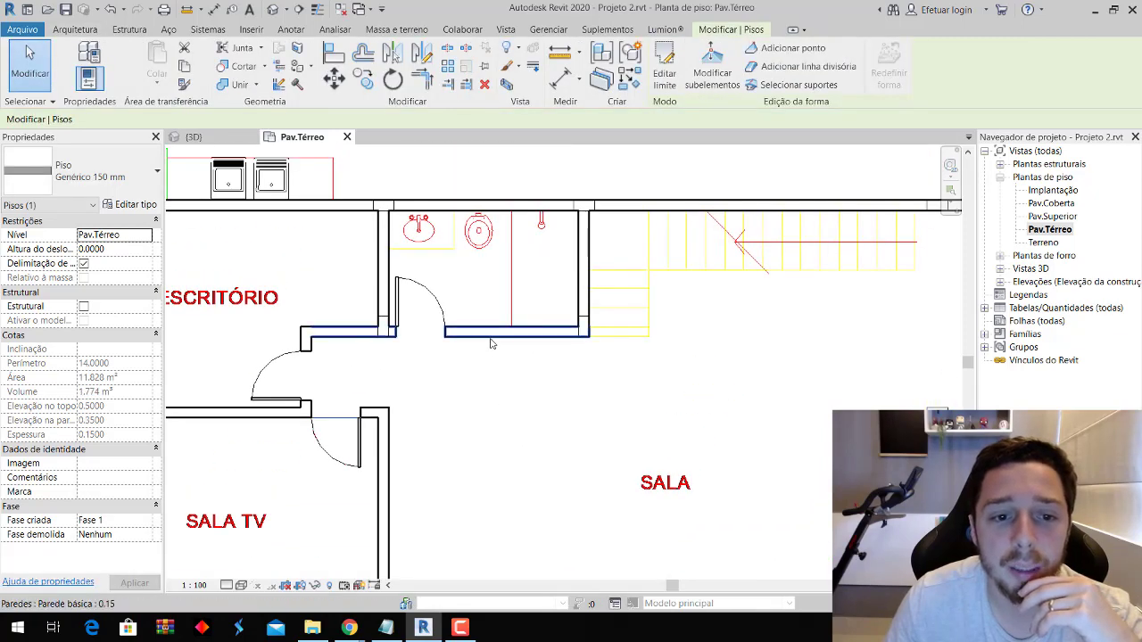
# Sketch a rectangular Genérico 150 mm floor over the bathroom beside ESCRITÓRIO, giving 4.455 m².
pyautogui.click(39, 75)
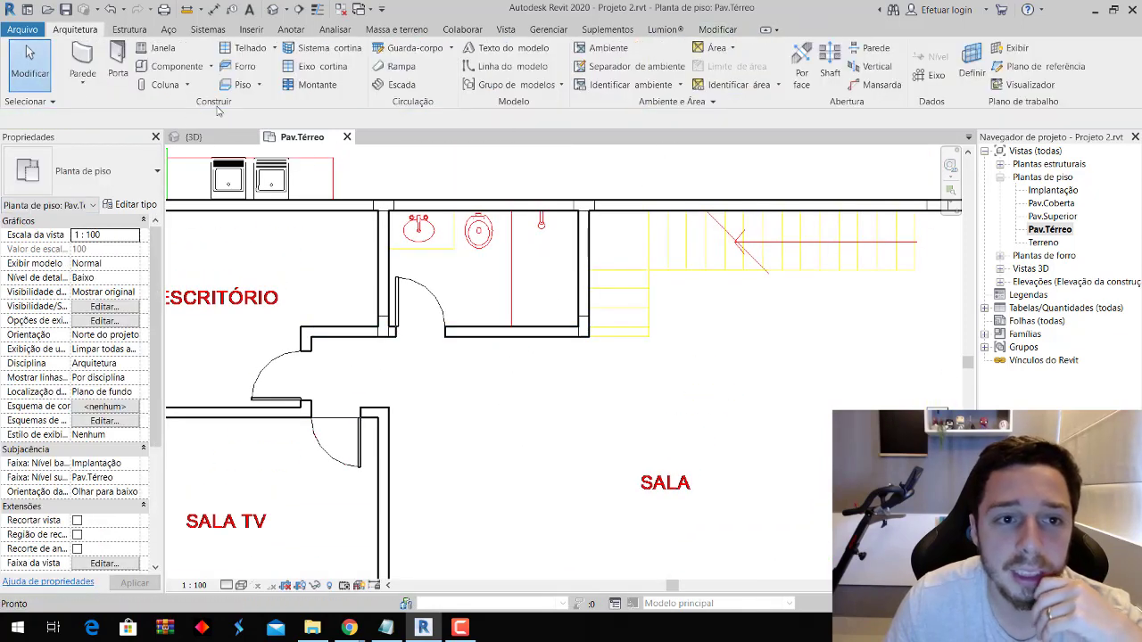
pyautogui.hotkey('ctrl', 'z')
pyautogui.click(804, 49)
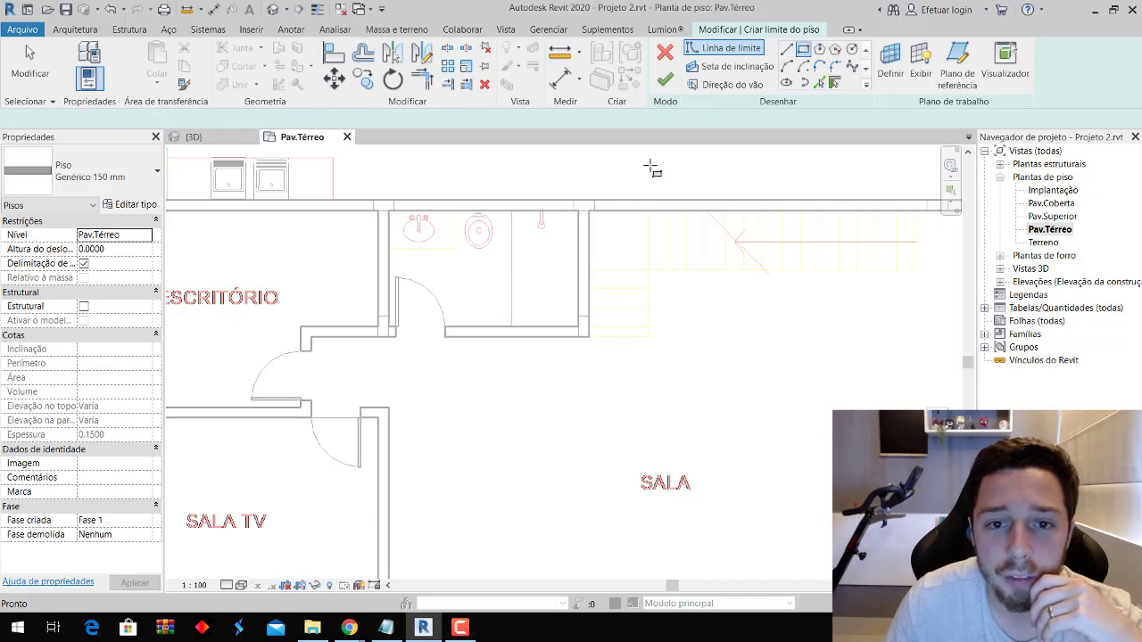
pyautogui.click(578, 212)
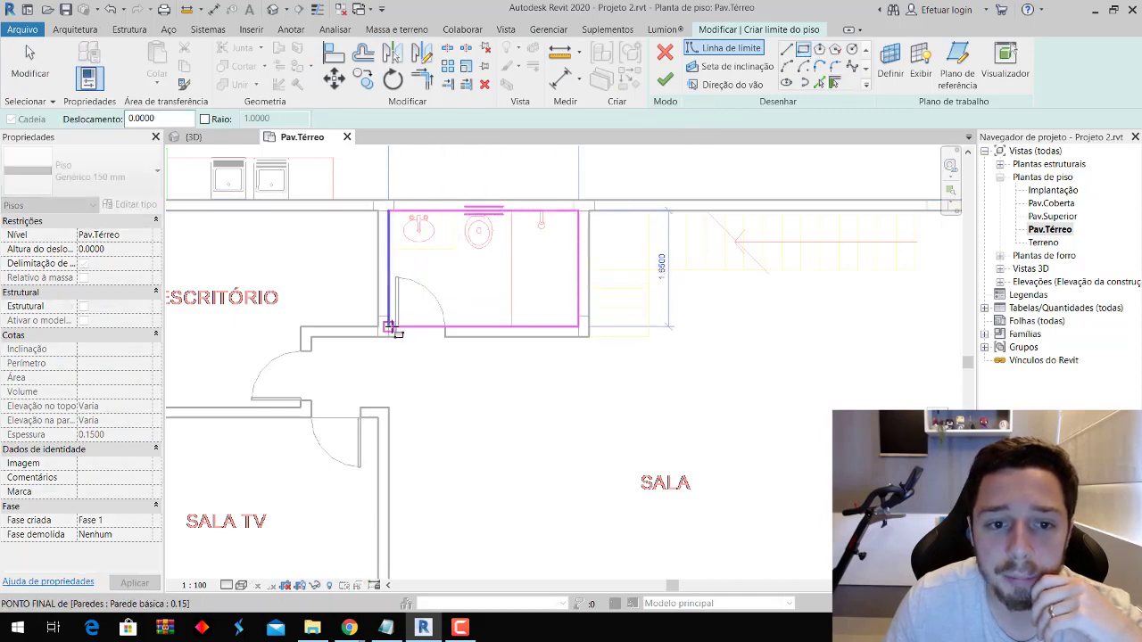
pyautogui.click(389, 326)
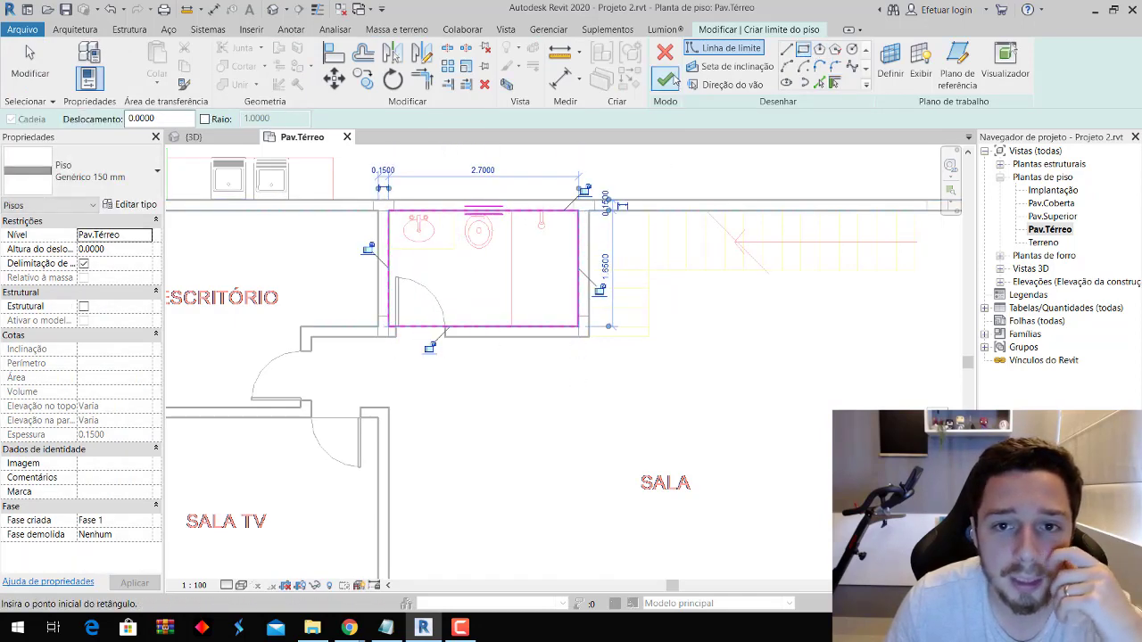
pyautogui.click(673, 79)
pyautogui.scroll(-2, 496, 422)
pyautogui.scroll(-1, 527, 390)
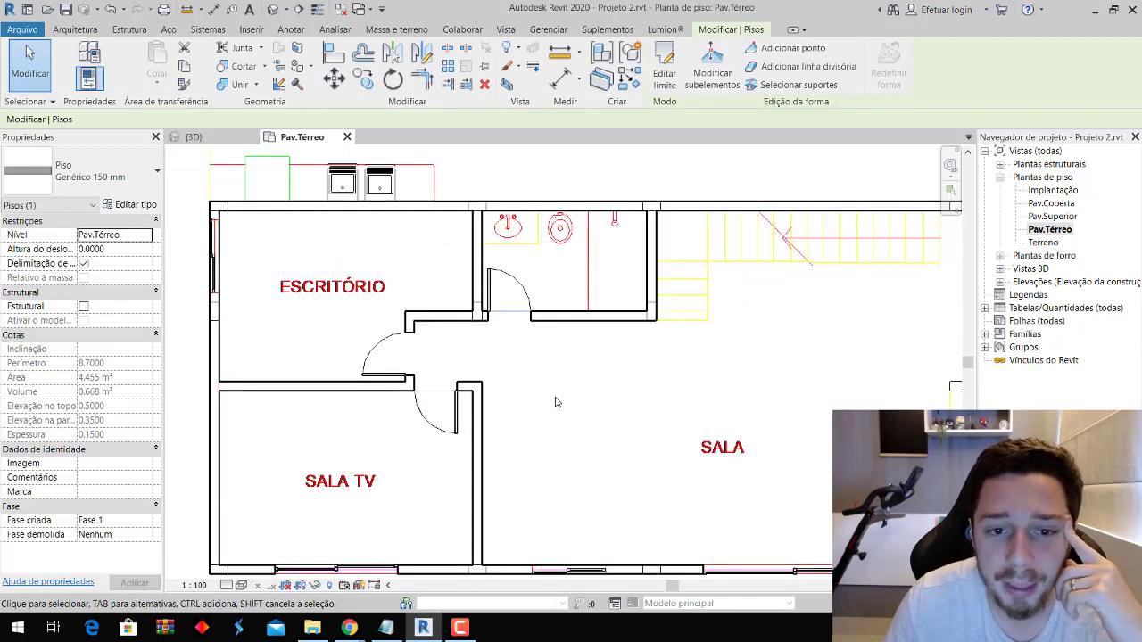
pyautogui.moveTo(554, 403); pyautogui.dragTo(401, 326, button='middle')
pyautogui.scroll(-1, 411, 330)
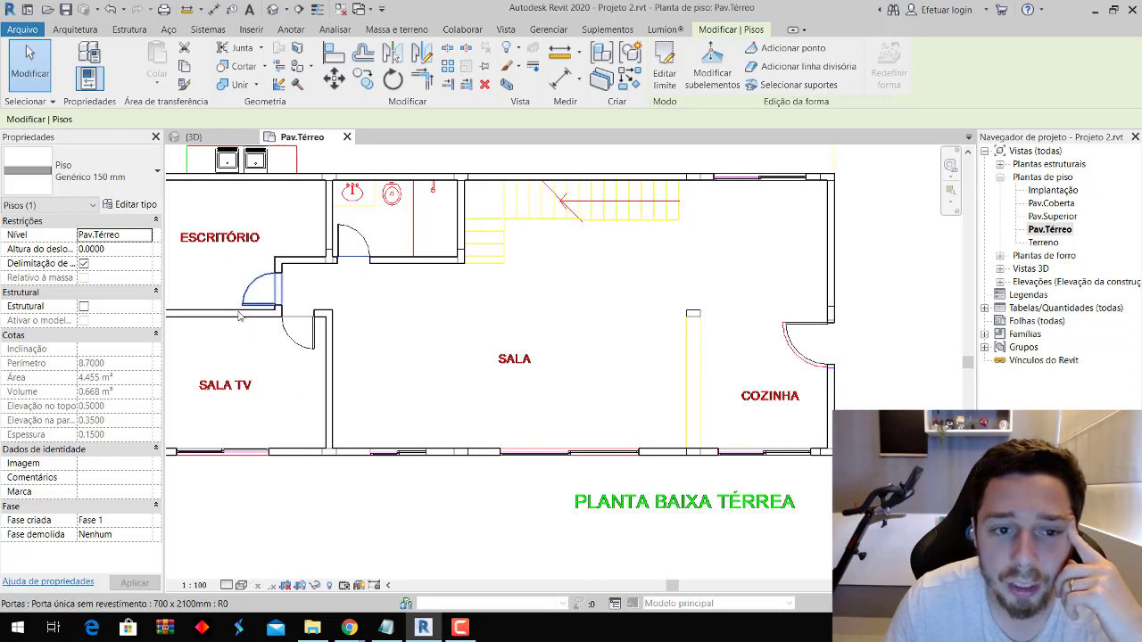
pyautogui.moveTo(239, 315); pyautogui.dragTo(345, 324, button='middle')
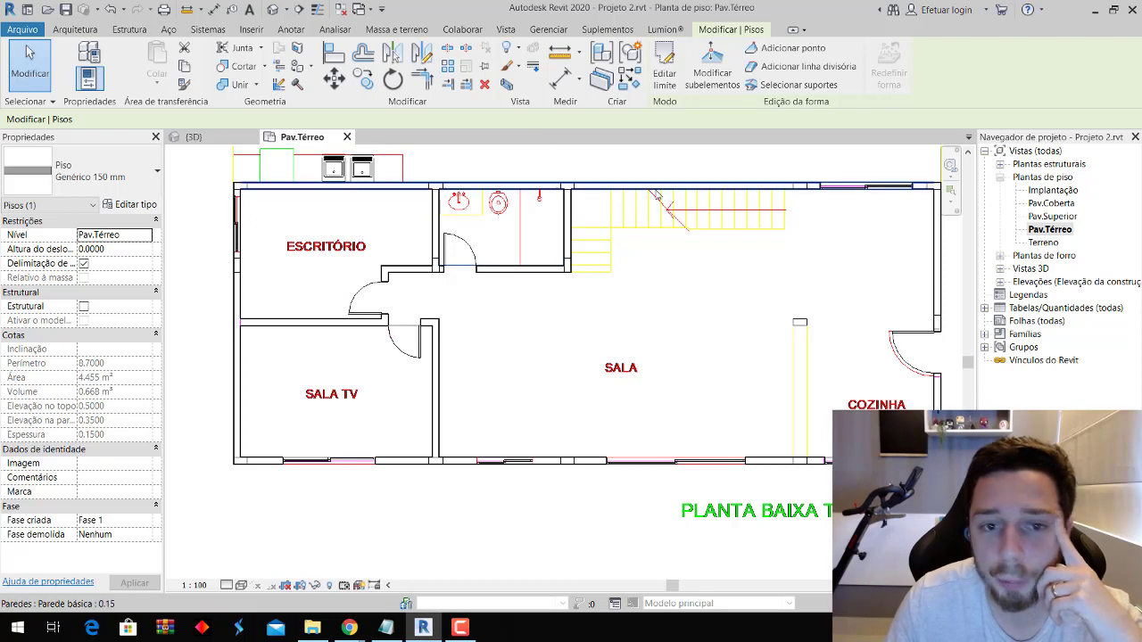
# Start an ESCRITÓRIO floor sketch, tracing boundary lines down the left wall and along the bottom wall.
pyautogui.click(88, 30)
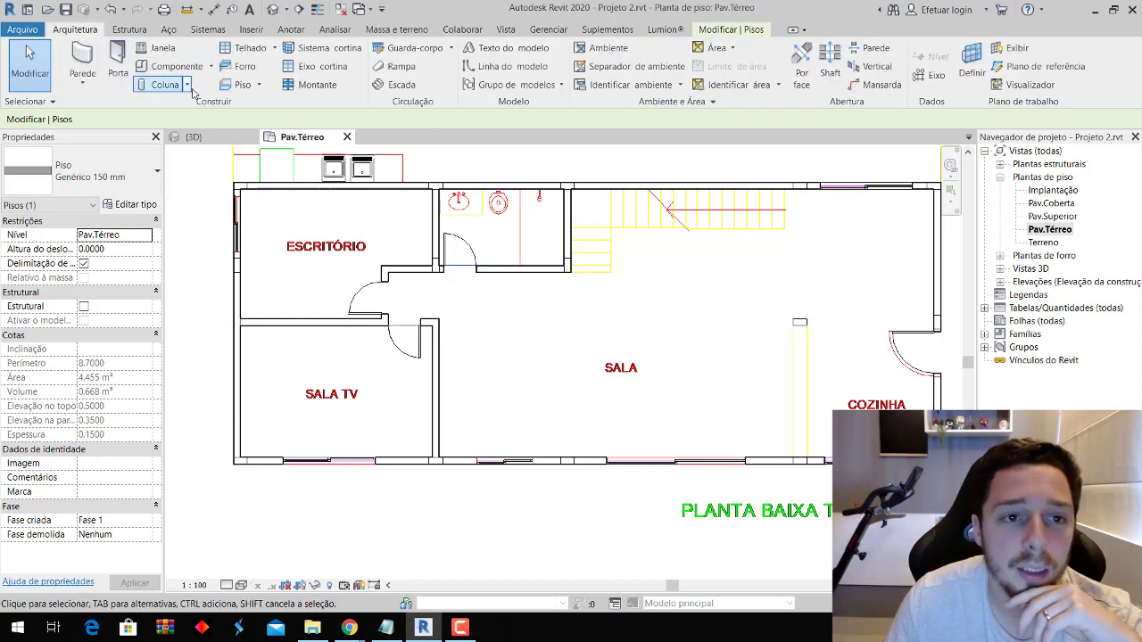
pyautogui.click(238, 84)
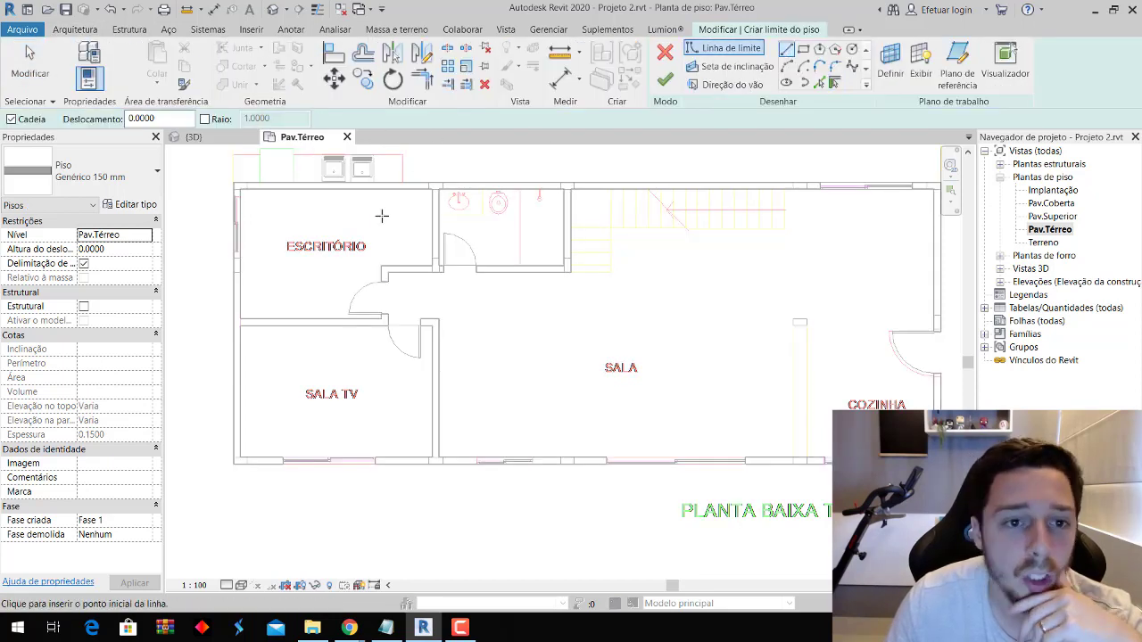
pyautogui.scroll(1, 381, 215)
pyautogui.click(227, 185)
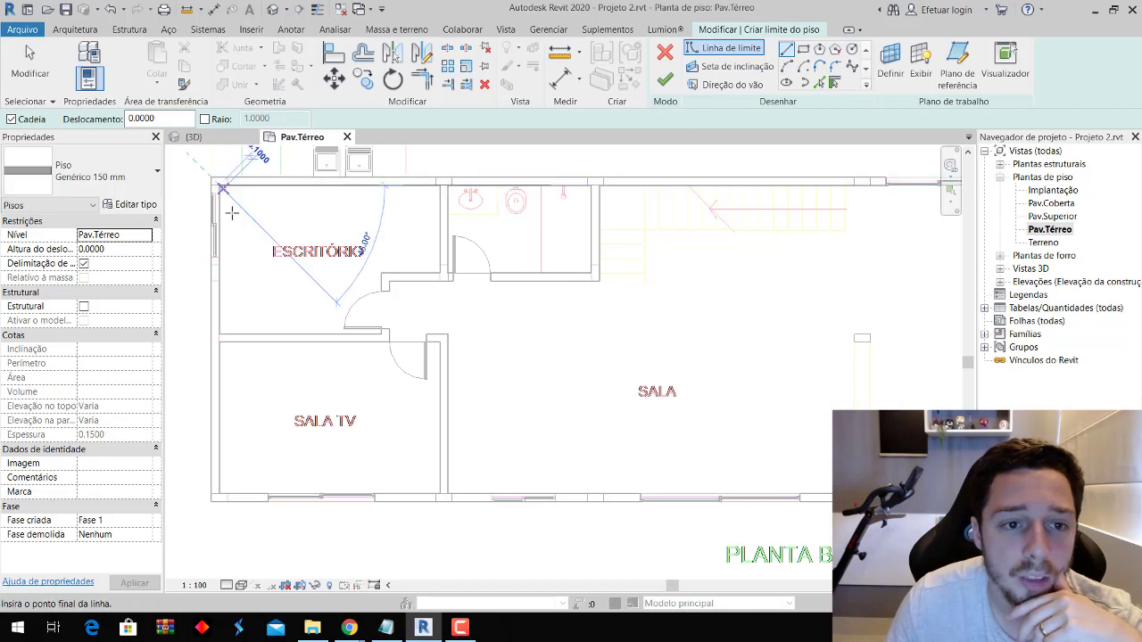
pyautogui.click(219, 332)
pyautogui.scroll(3, 307, 323)
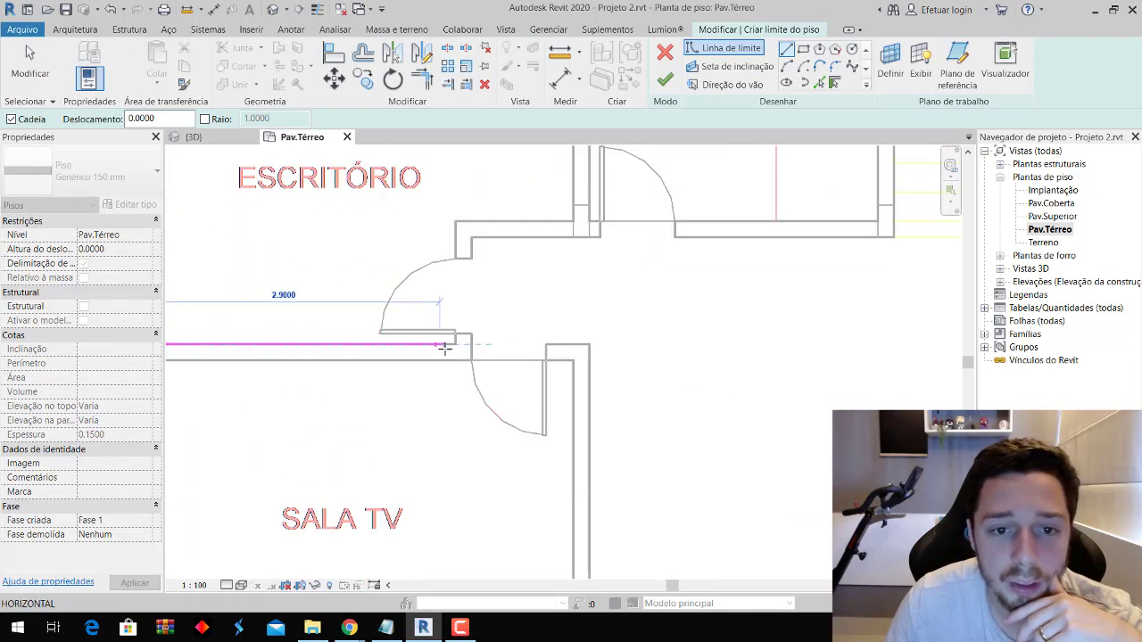
pyautogui.click(455, 343)
pyautogui.click(456, 221)
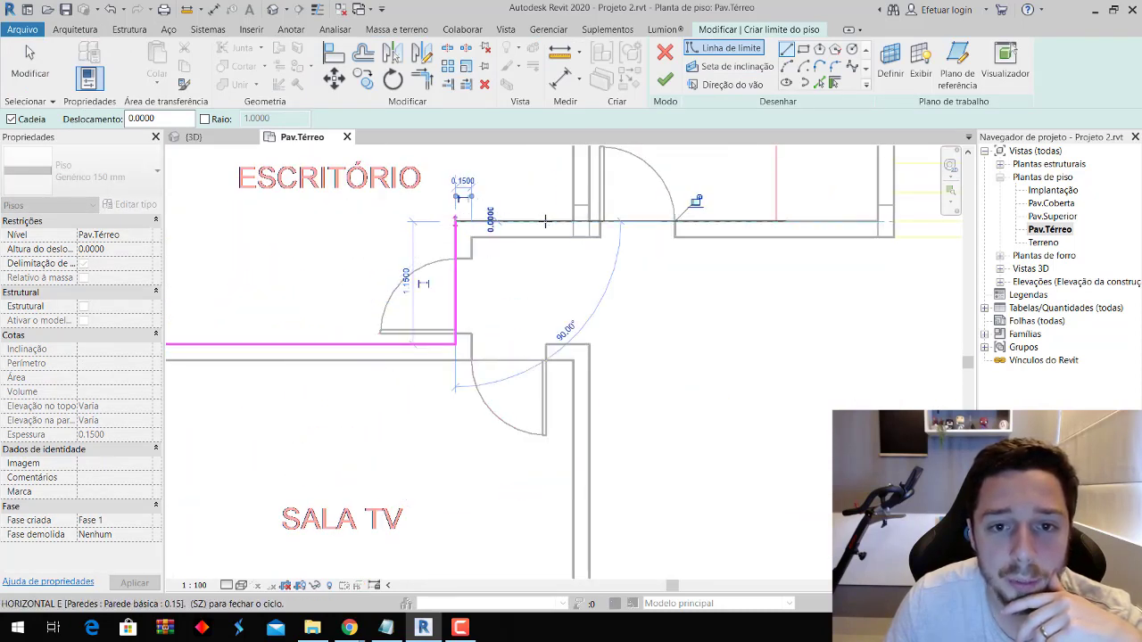
pyautogui.click(573, 221)
# Close the L-shaped boundary along the top wall and finish the 10.352 m² office floor.
pyautogui.moveTo(572, 221); pyautogui.dragTo(554, 384, button='middle')
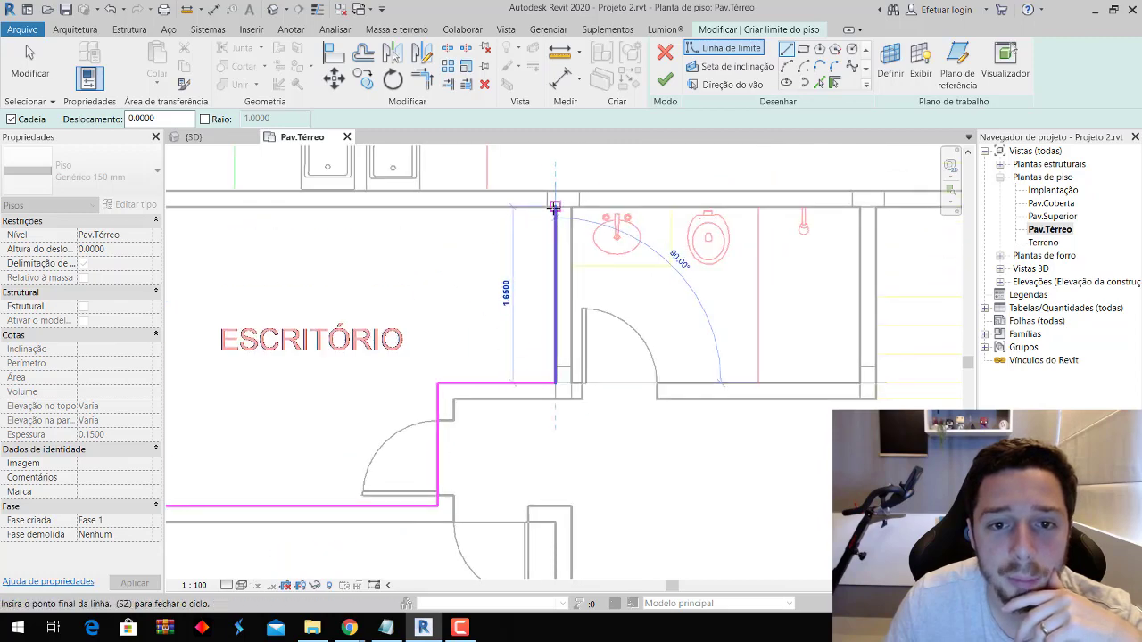
pyautogui.click(554, 207)
pyautogui.moveTo(454, 241); pyautogui.dragTo(714, 267, button='middle')
pyautogui.click(383, 234)
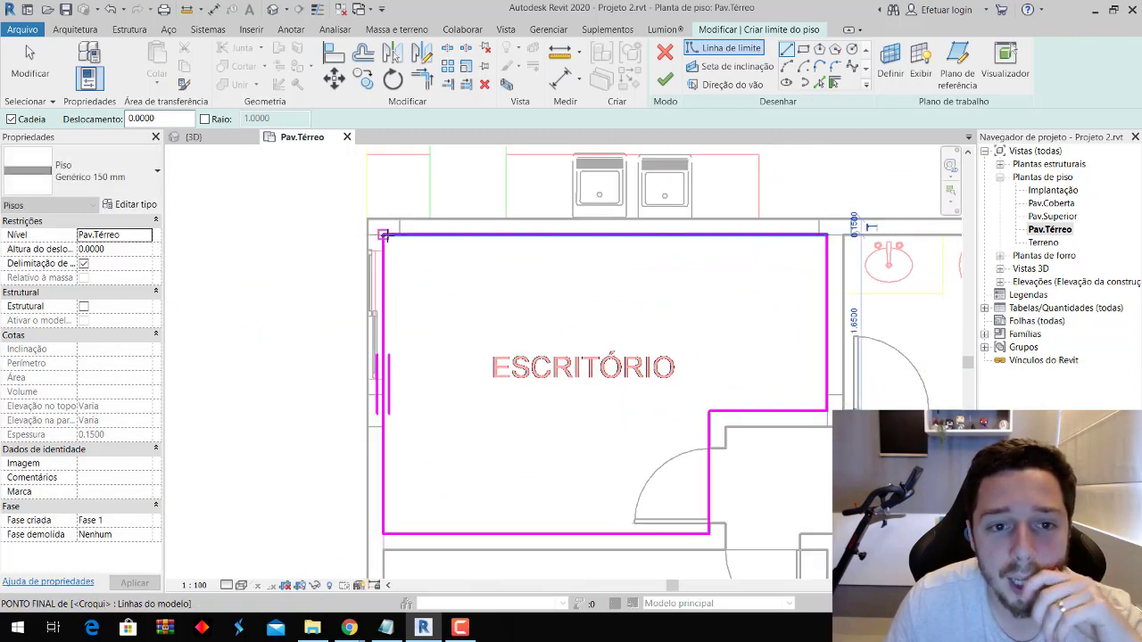
pyautogui.scroll(-2, 505, 331)
pyautogui.moveTo(575, 376); pyautogui.dragTo(385, 292, button='middle')
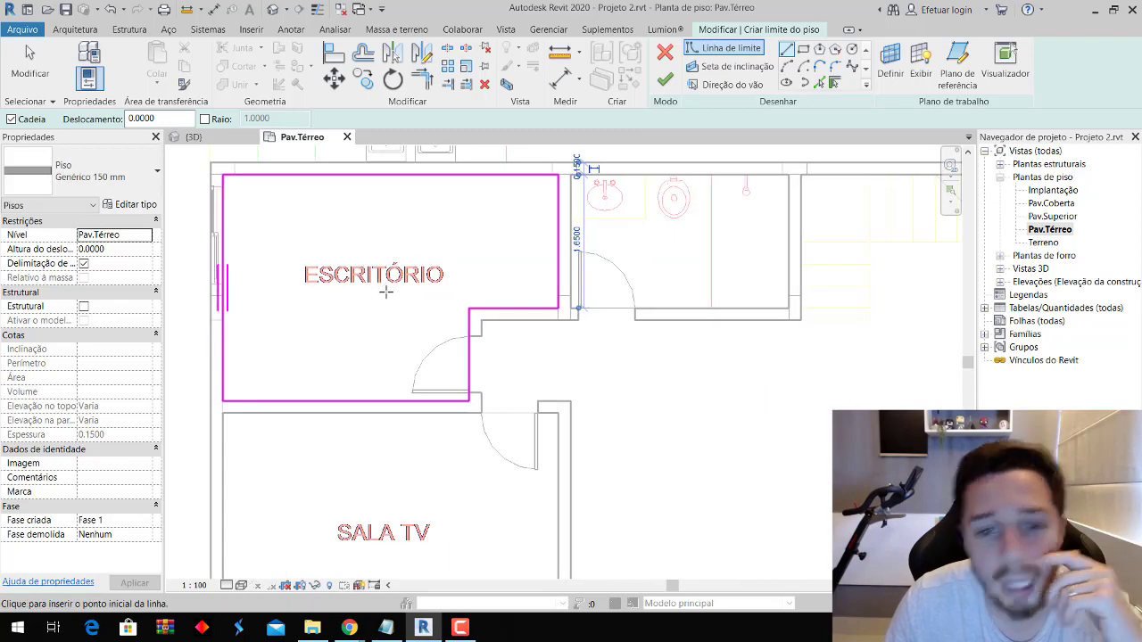
pyautogui.scroll(-1, 593, 390)
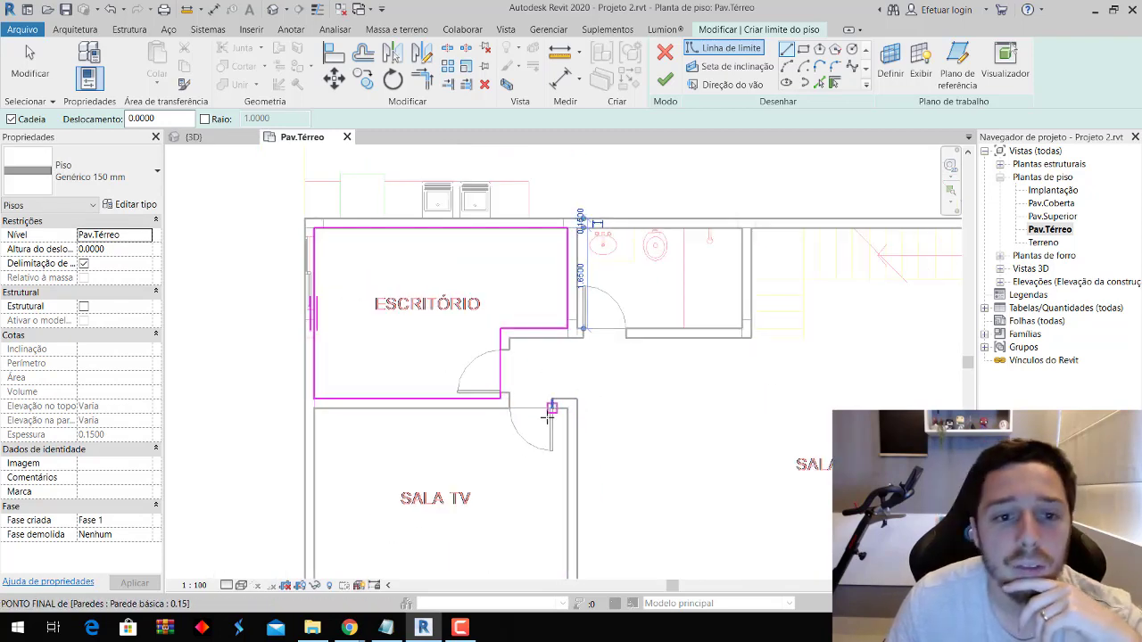
pyautogui.click(665, 80)
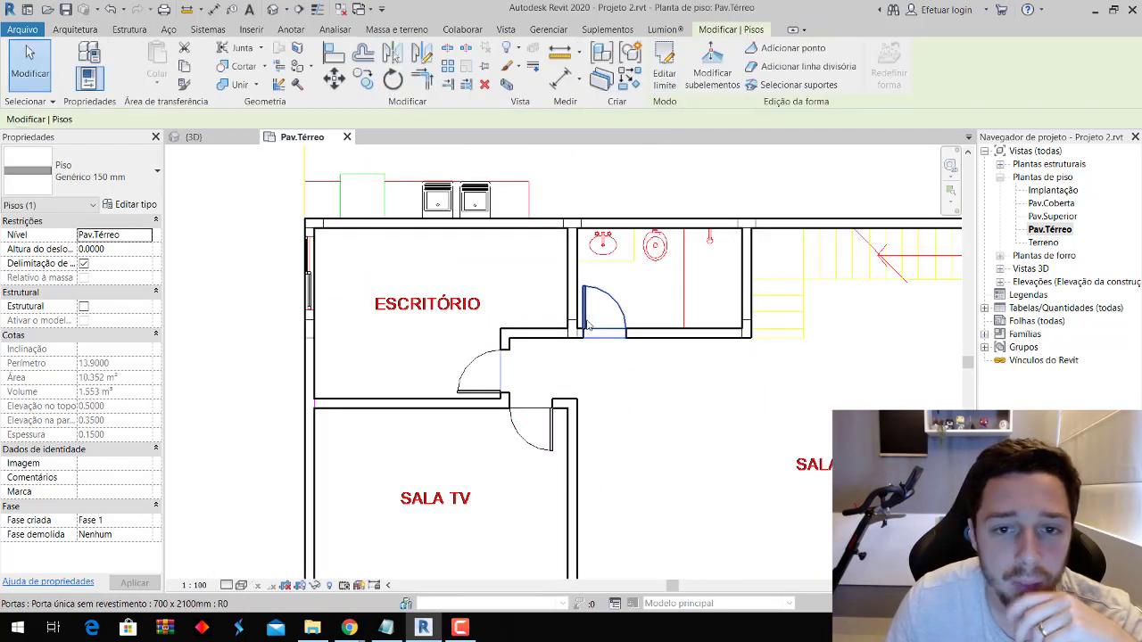
pyautogui.click(29, 70)
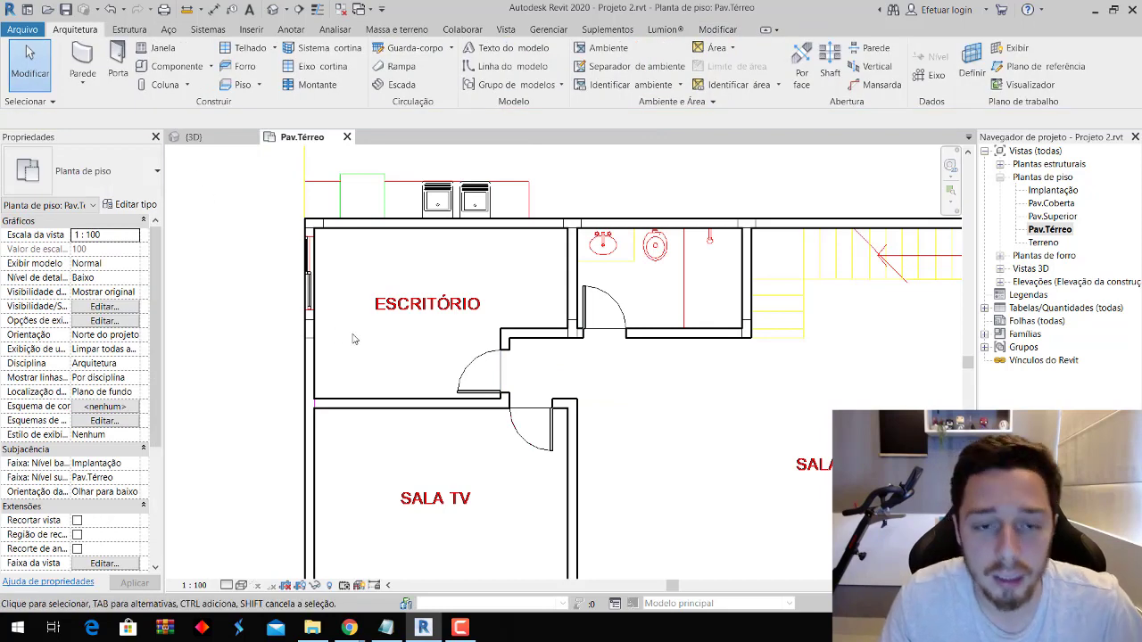
# Zoom out and window-select all walls and floors across the ground-floor plan.
pyautogui.scroll(-1, 355, 337)
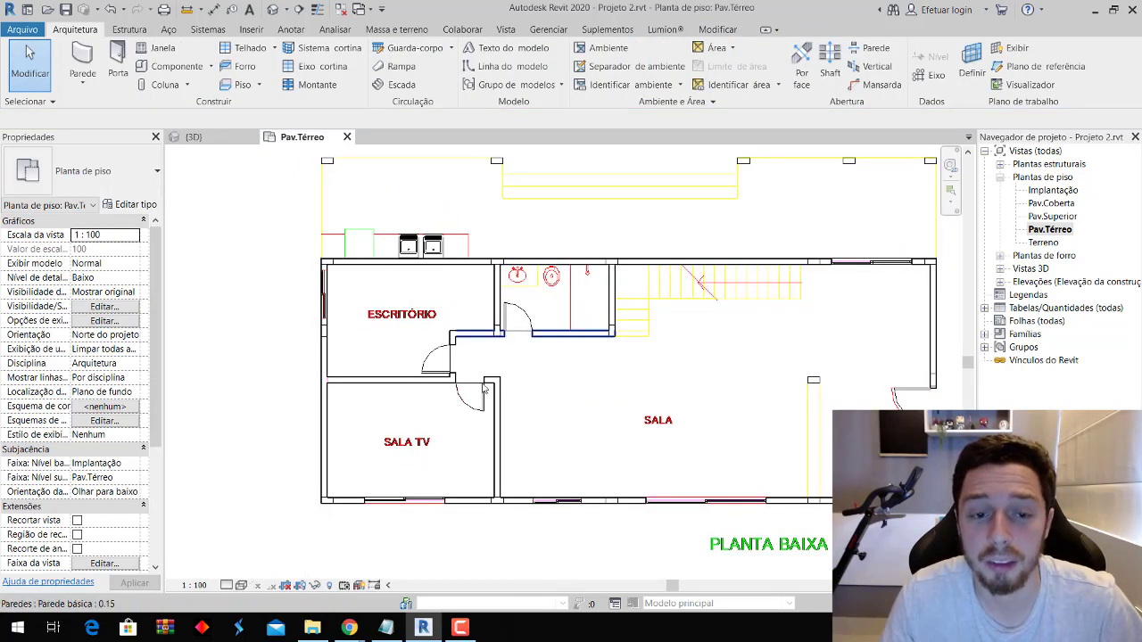
pyautogui.scroll(-1, 329, 403)
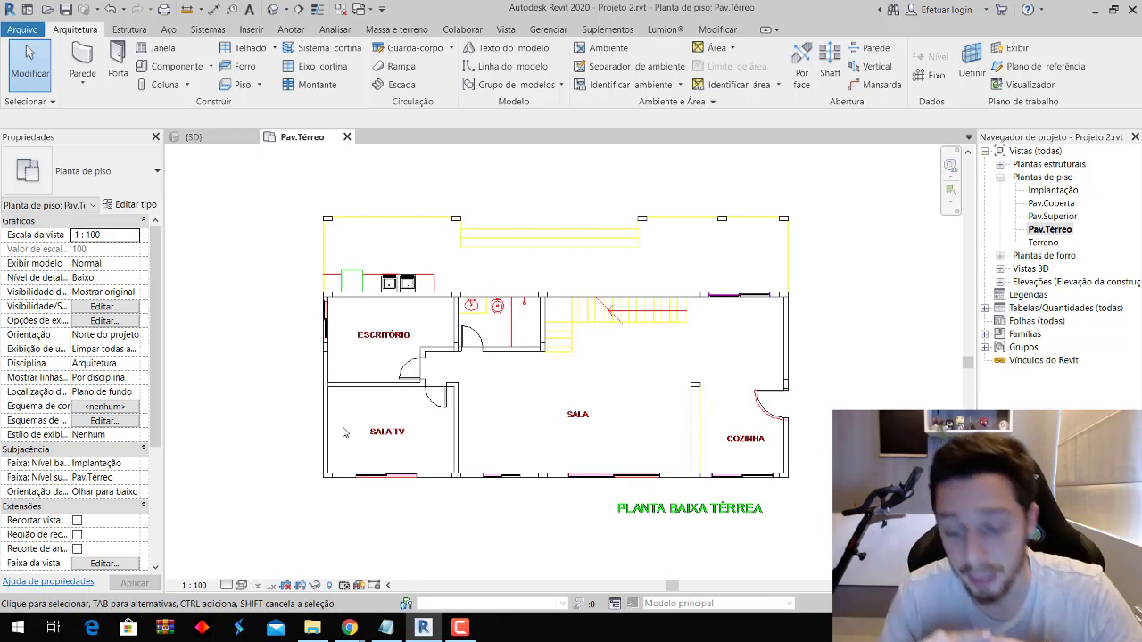
pyautogui.moveTo(256, 266)
pyautogui.mouseDown()
pyautogui.moveTo(600, 538)
pyautogui.moveTo(248, 304)
pyautogui.mouseUp()
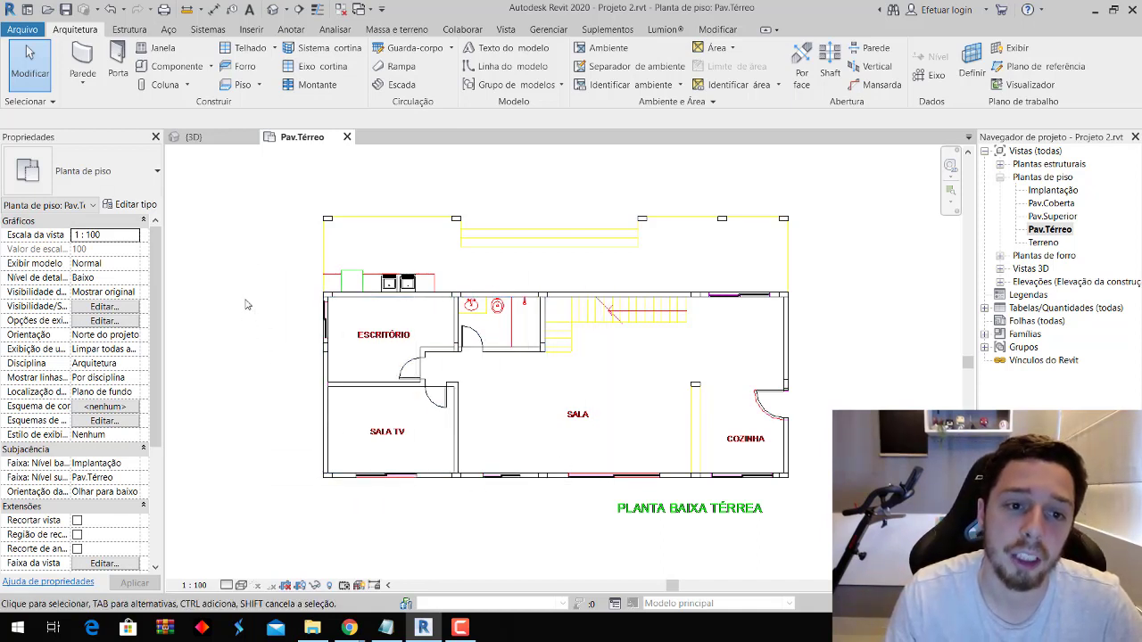
pyautogui.moveTo(227, 235); pyautogui.dragTo(597, 540)
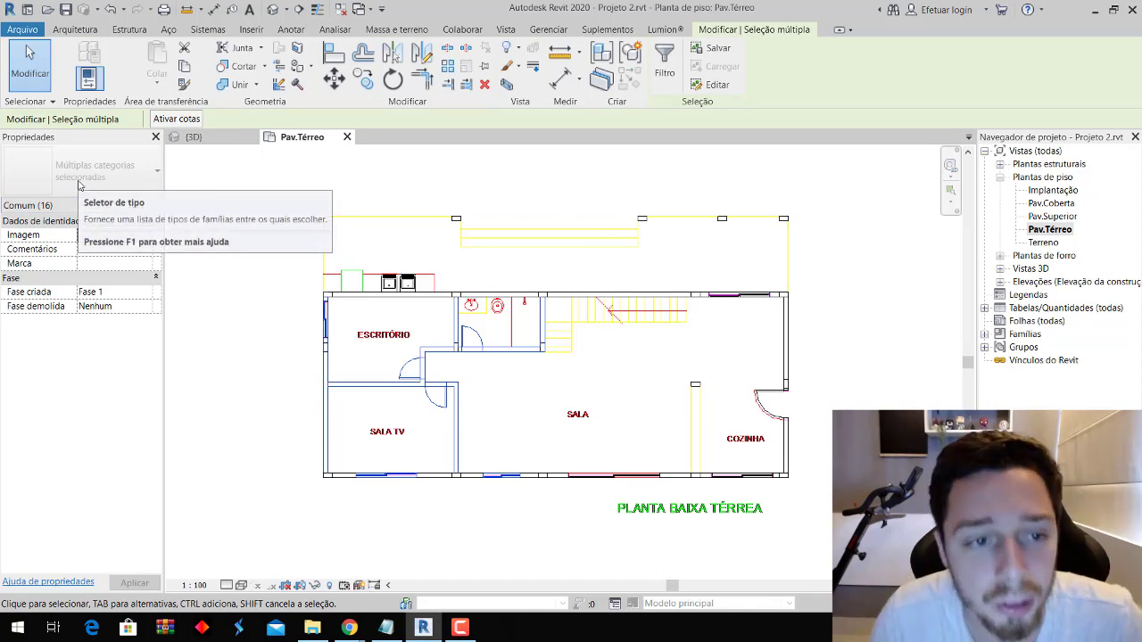
pyautogui.moveTo(80, 170)
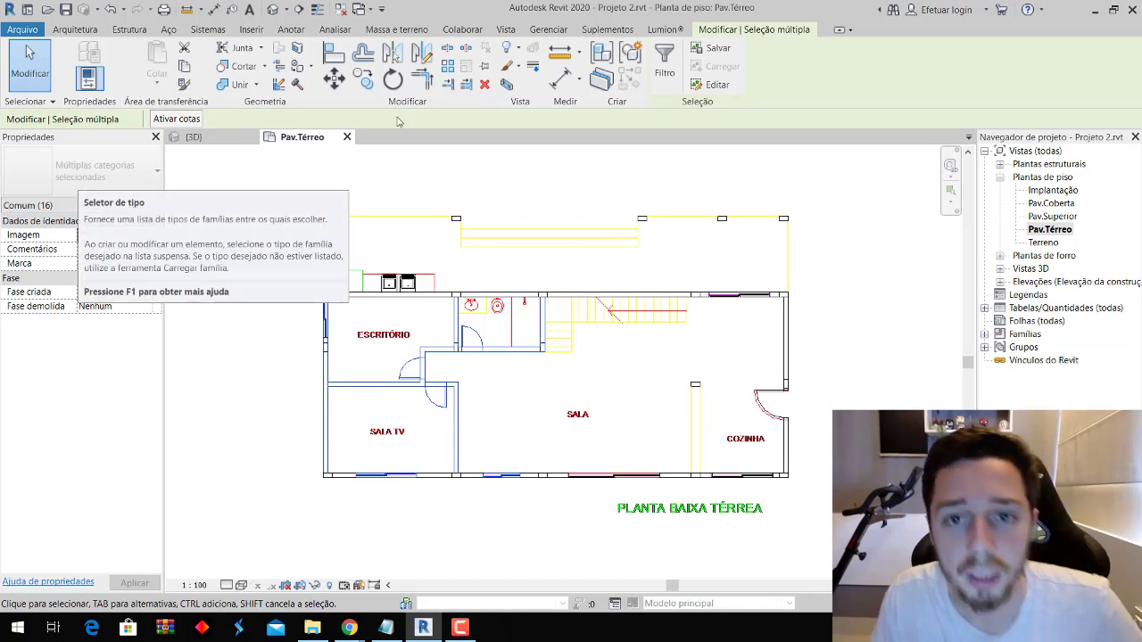
# Filter the selection to only the Pisos category, keeping just the three floor slabs.
pyautogui.click(664, 75)
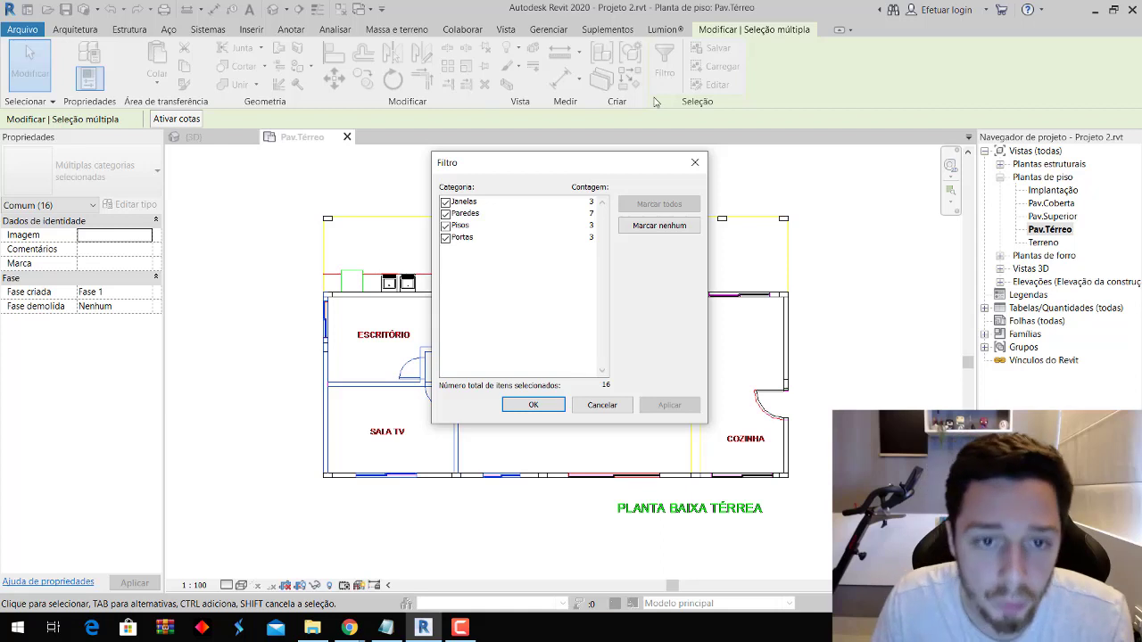
pyautogui.moveTo(618, 168); pyautogui.dragTo(707, 182)
pyautogui.moveTo(621, 176); pyautogui.dragTo(777, 166)
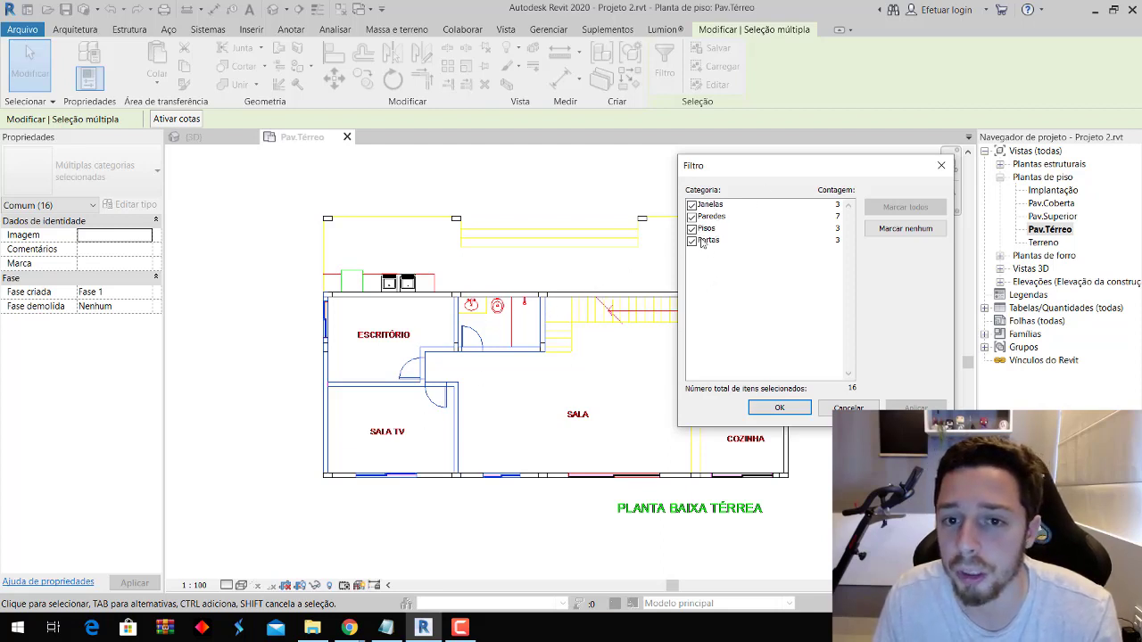
pyautogui.click(908, 230)
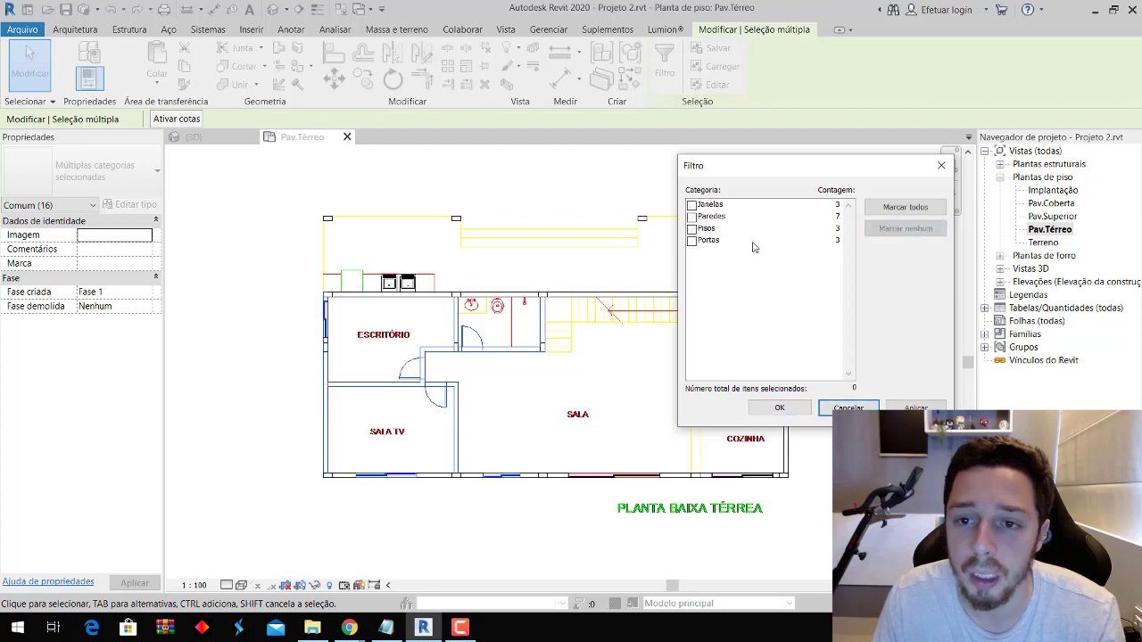
pyautogui.click(704, 232)
pyautogui.click(779, 407)
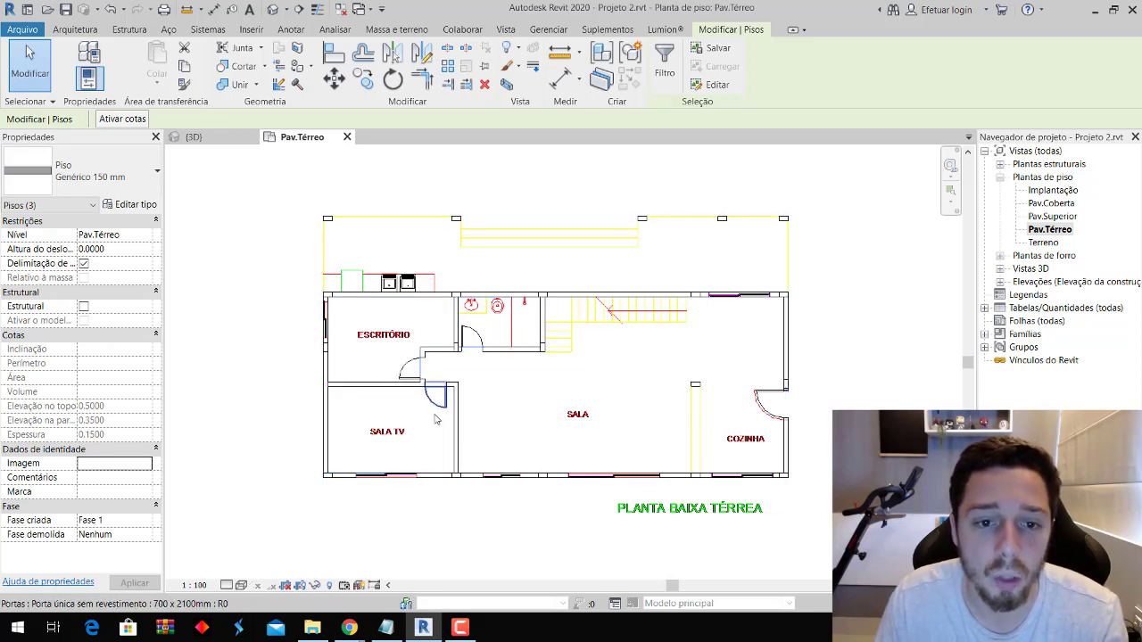
pyautogui.click(419, 388)
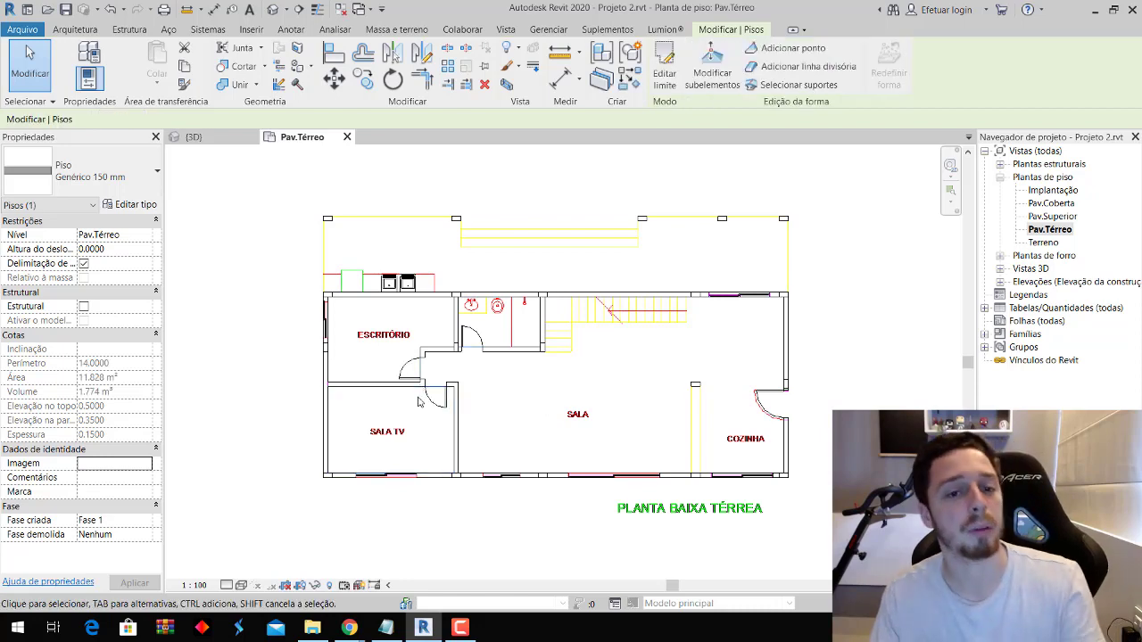
pyautogui.click(212, 332)
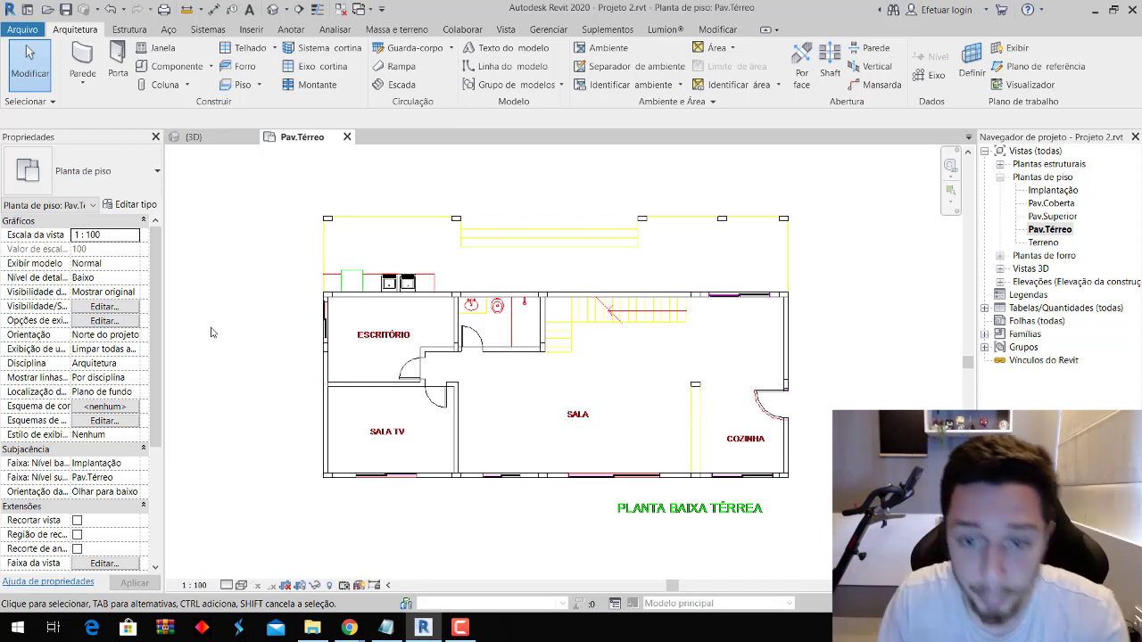
pyautogui.scroll(1, 642, 362)
pyautogui.scroll(1, 665, 364)
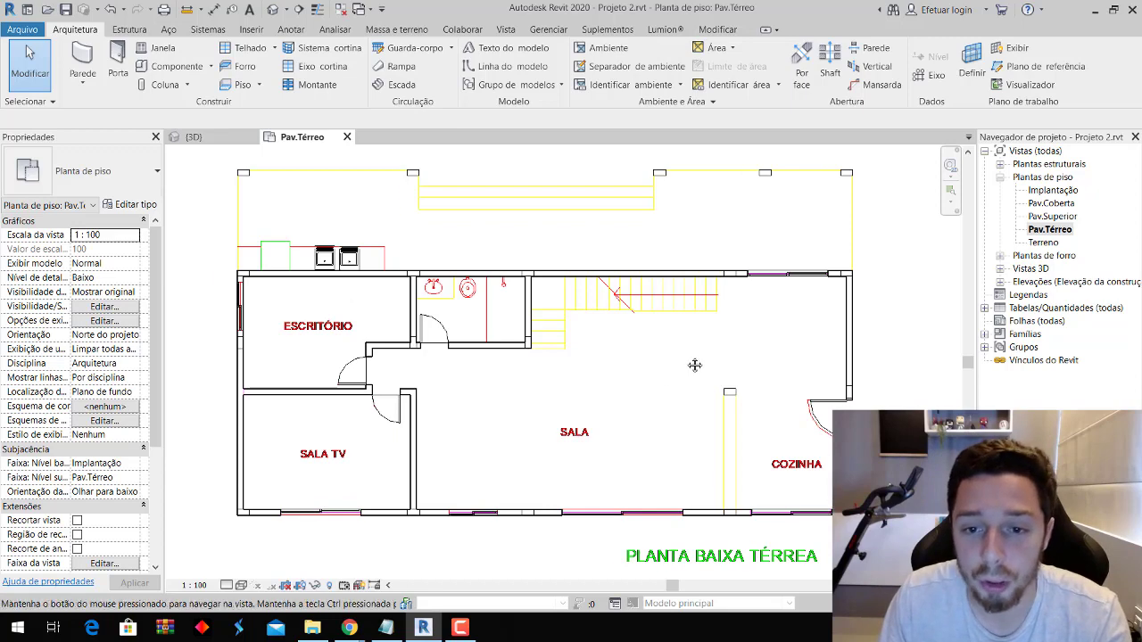
pyautogui.scroll(1, 695, 363)
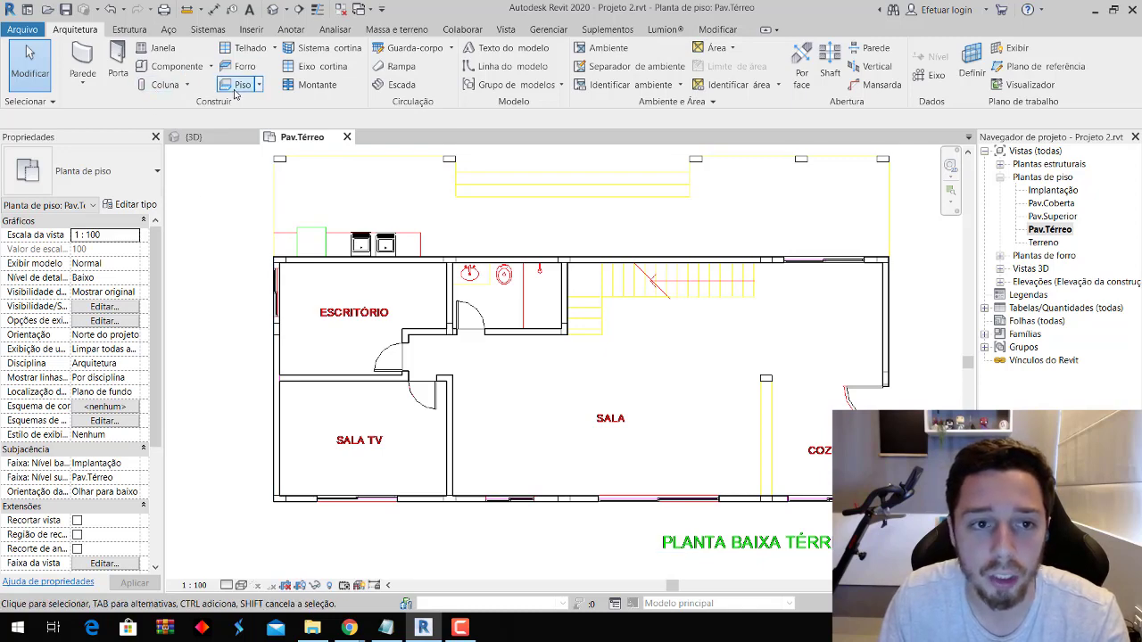
# Begin a new floor sketch, tracing boundary lines along the walls and around the door opening.
pyautogui.click(237, 89)
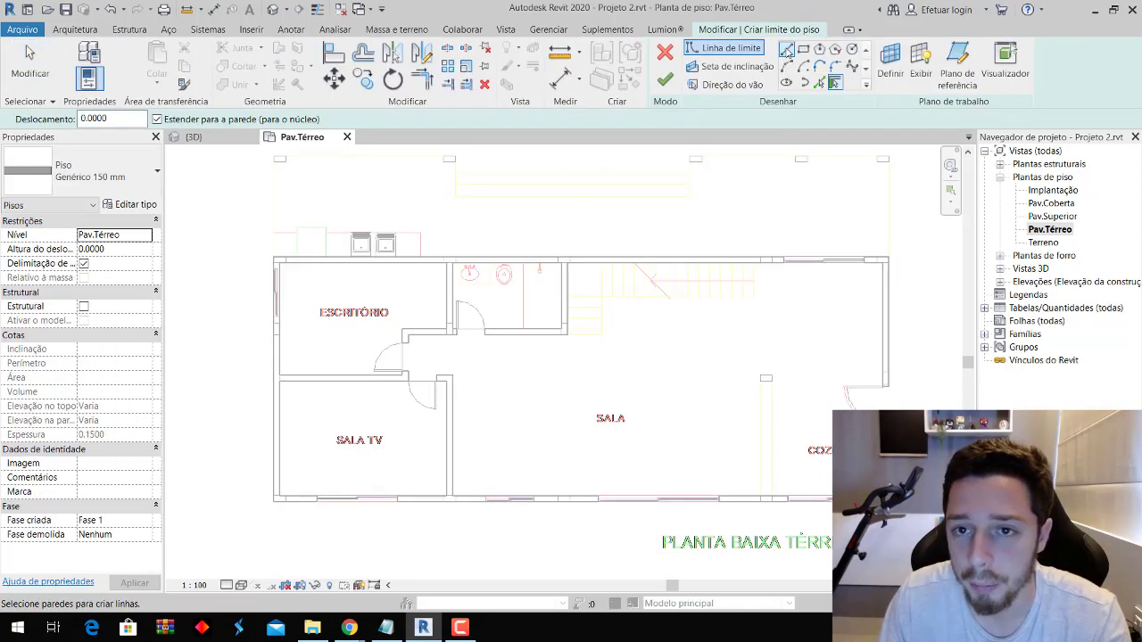
pyautogui.scroll(3, 843, 544)
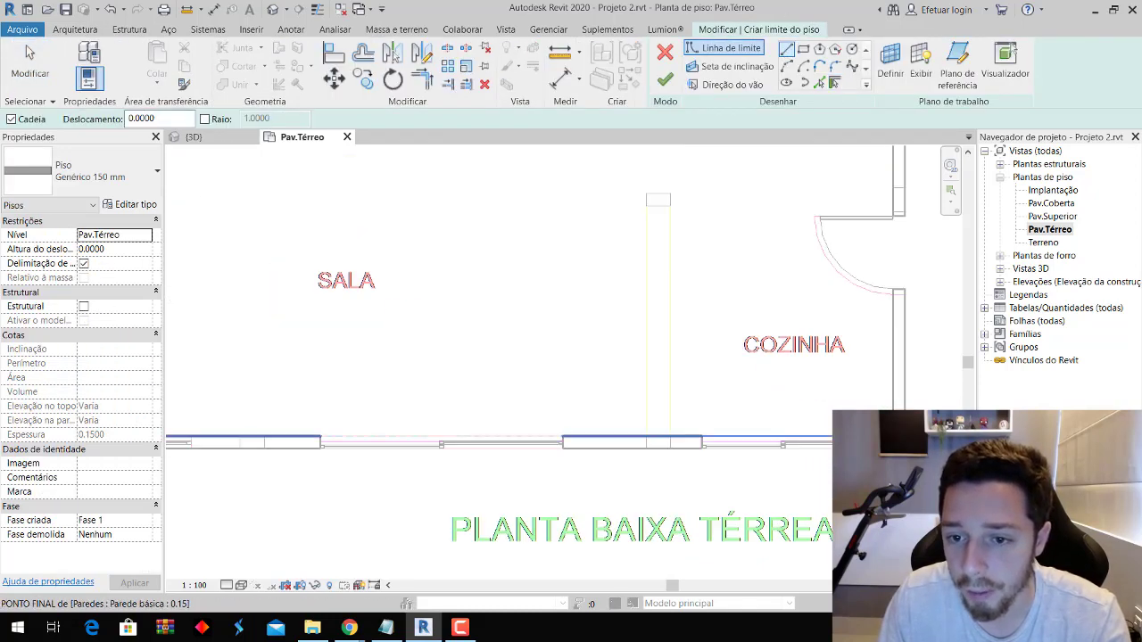
pyautogui.scroll(-3, 667, 436)
pyautogui.scroll(2, 437, 425)
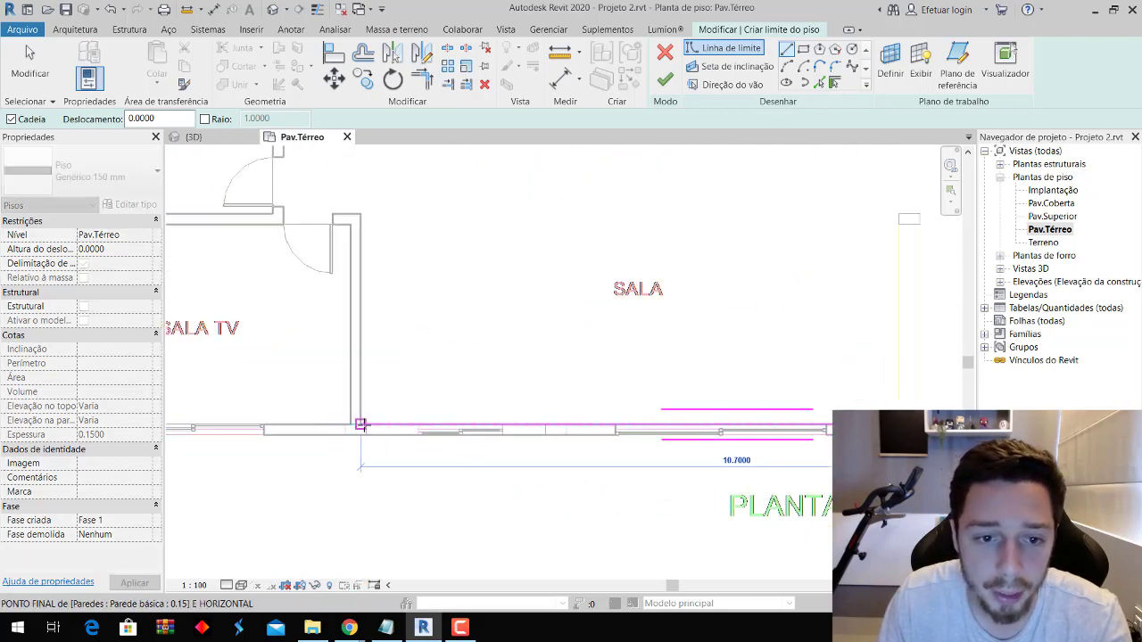
pyautogui.scroll(2, 374, 326)
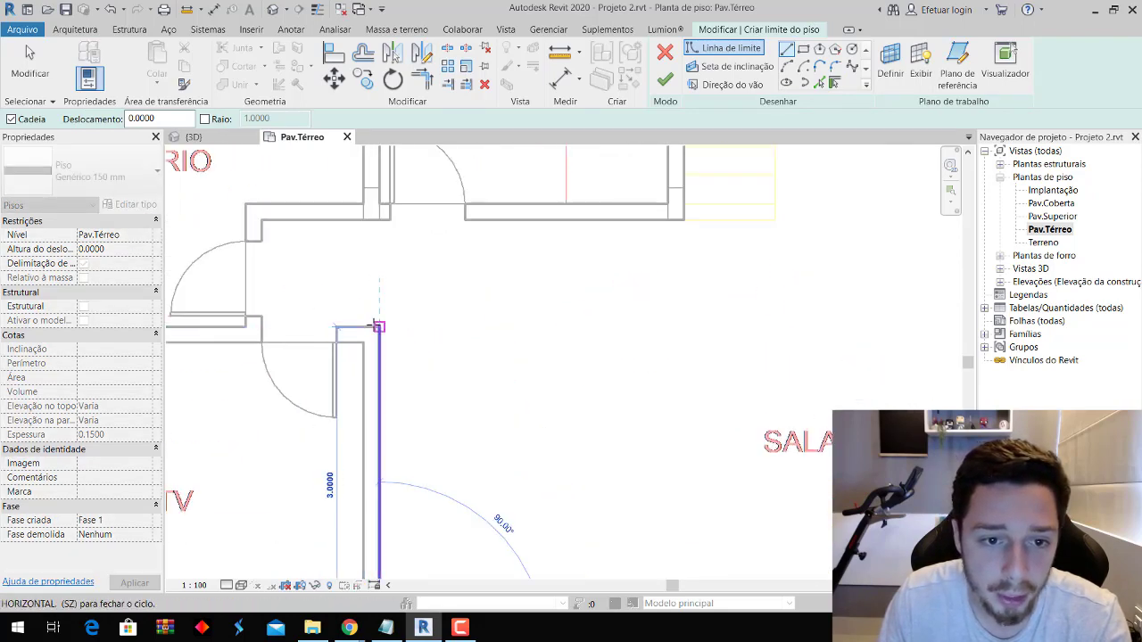
pyautogui.click(378, 326)
pyautogui.scroll(1, 335, 327)
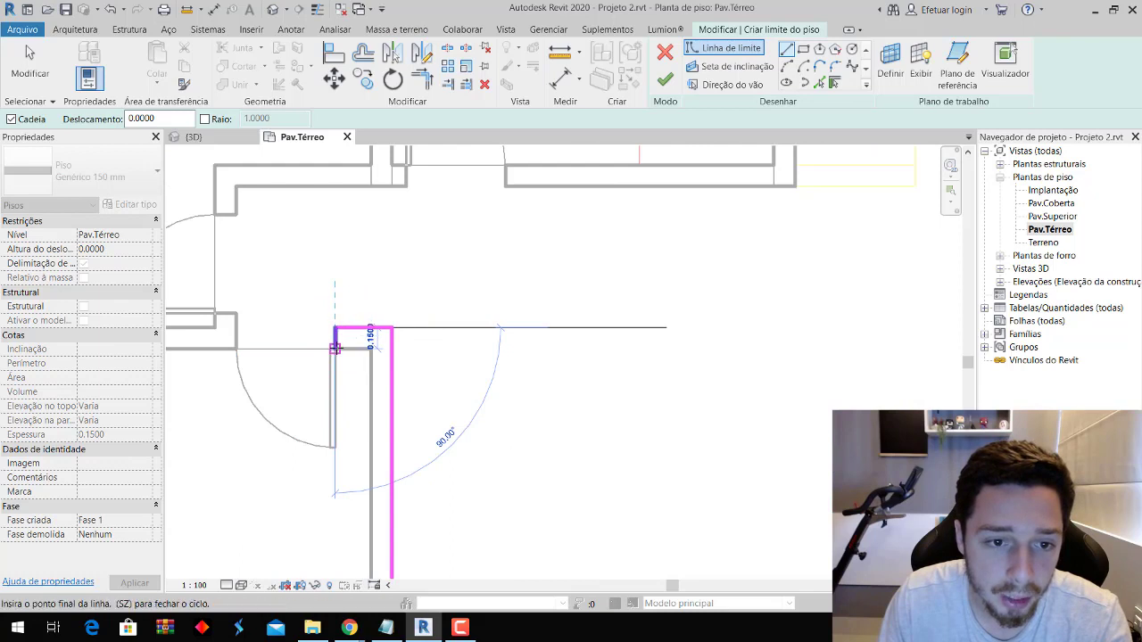
pyautogui.click(237, 347)
pyautogui.click(237, 313)
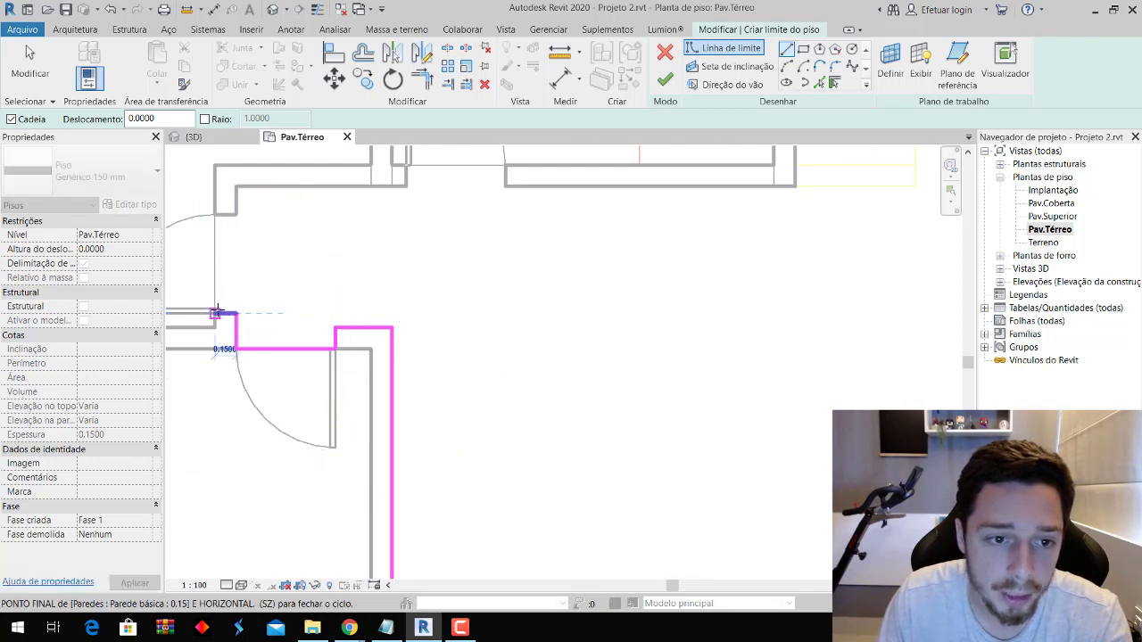
pyautogui.click(214, 214)
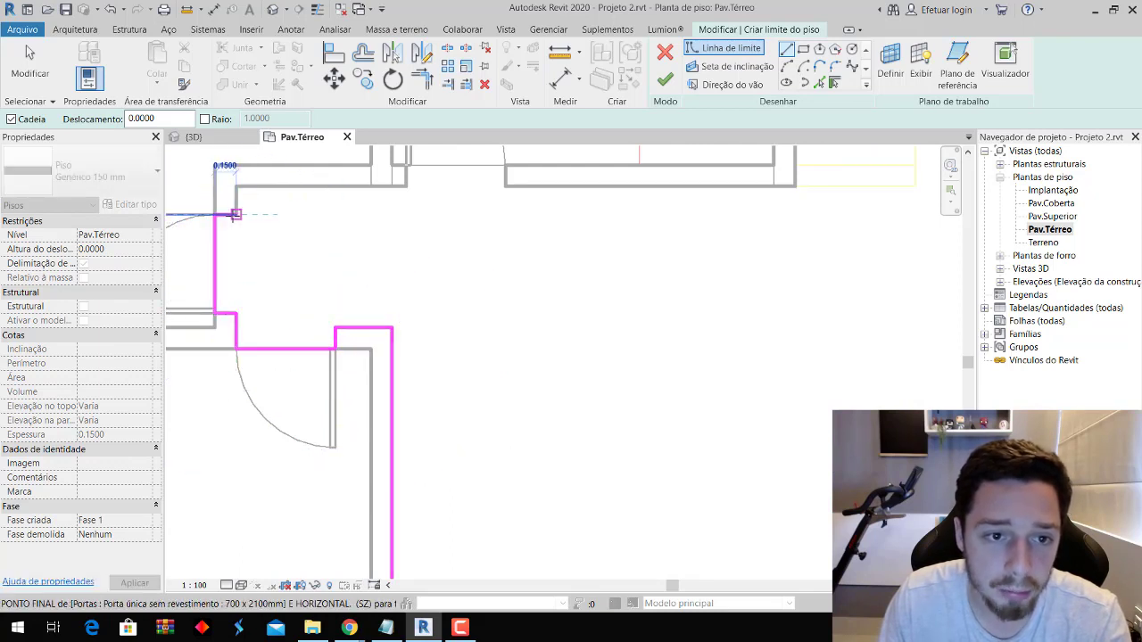
pyautogui.click(237, 187)
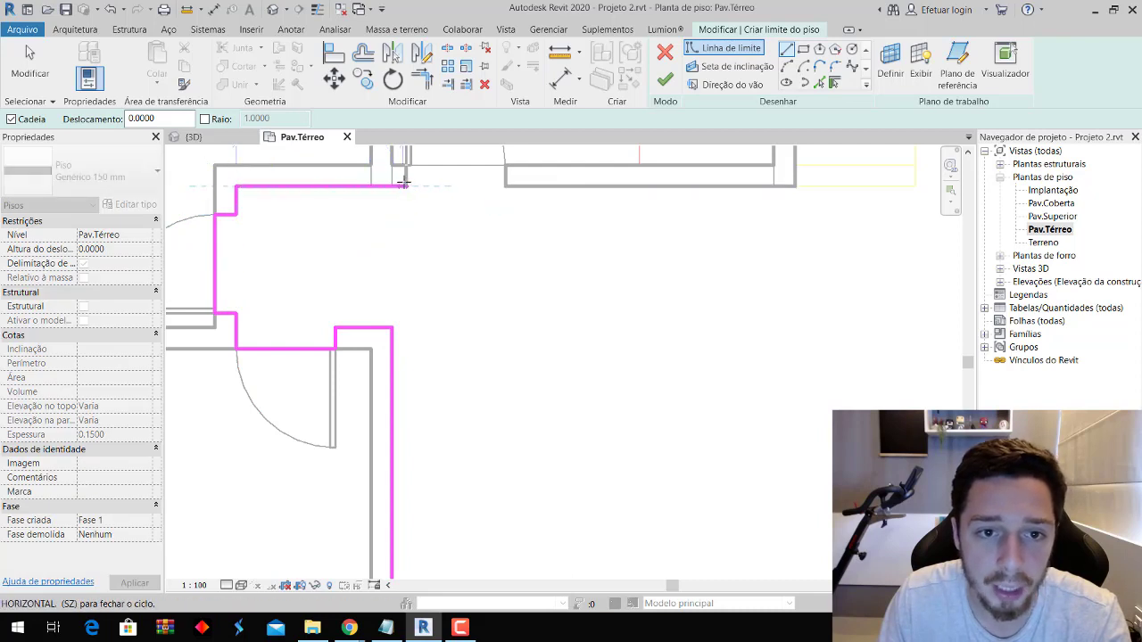
pyautogui.scroll(3, 403, 184)
pyautogui.scroll(2, 327, 322)
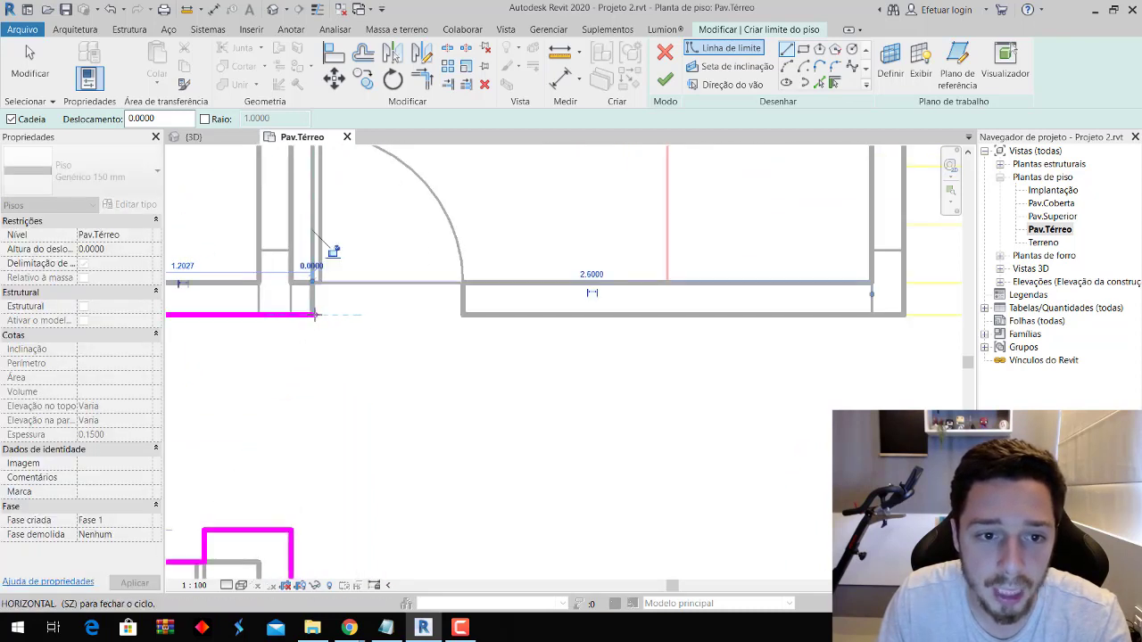
pyautogui.click(313, 282)
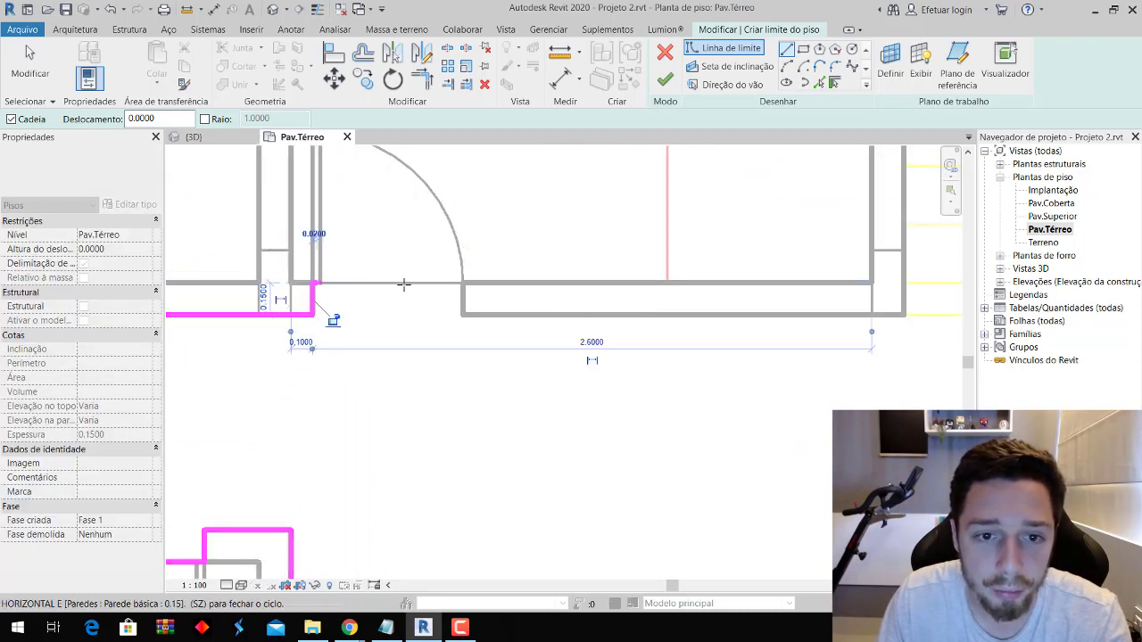
pyautogui.click(462, 282)
pyautogui.click(462, 312)
# Extend the boundary past the stair-side wall to the top-right and bottom-right corners.
pyautogui.scroll(-2, 377, 372)
pyautogui.scroll(-2, 361, 382)
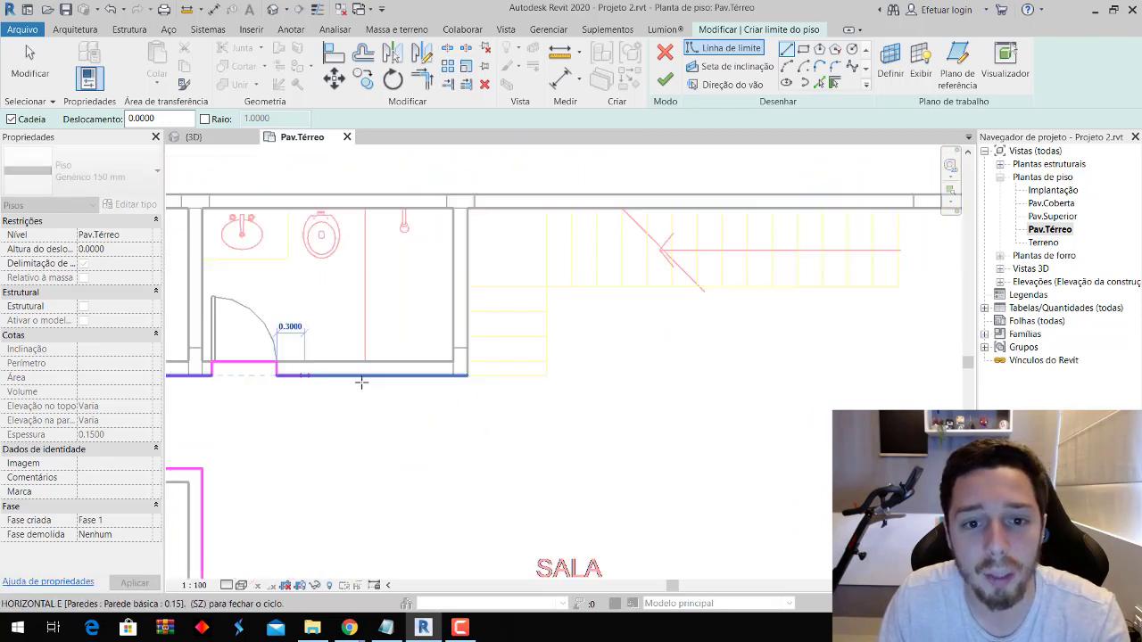
pyautogui.scroll(1, 362, 382)
pyautogui.scroll(1, 433, 387)
pyautogui.click(453, 368)
pyautogui.moveTo(453, 369); pyautogui.dragTo(385, 441, button='middle')
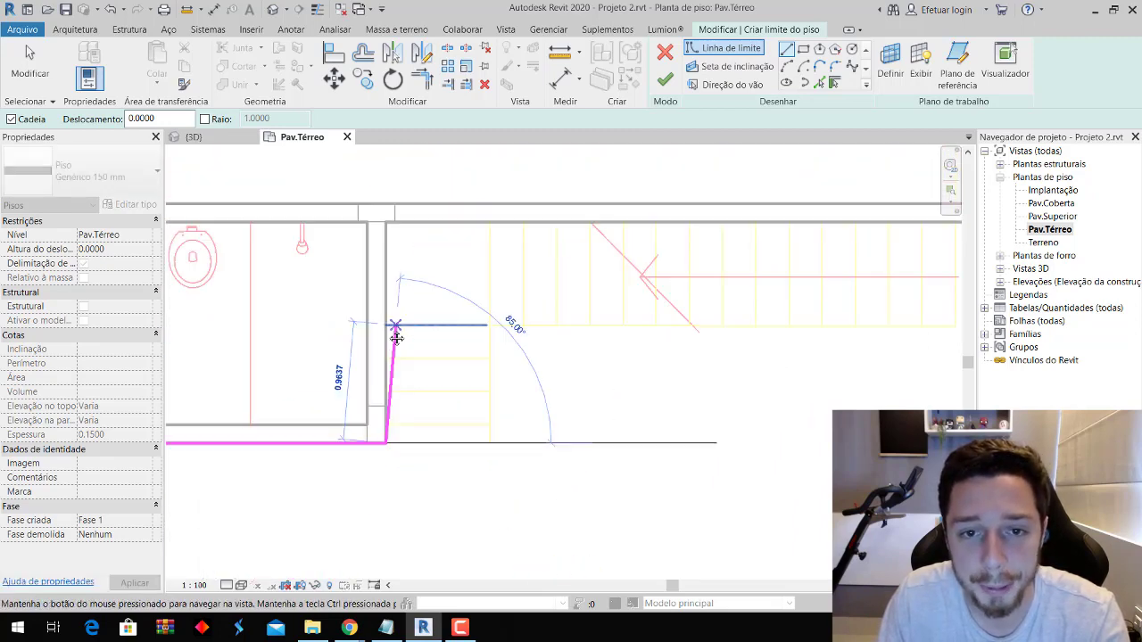
pyautogui.click(377, 230)
pyautogui.moveTo(466, 258); pyautogui.dragTo(331, 276, button='middle')
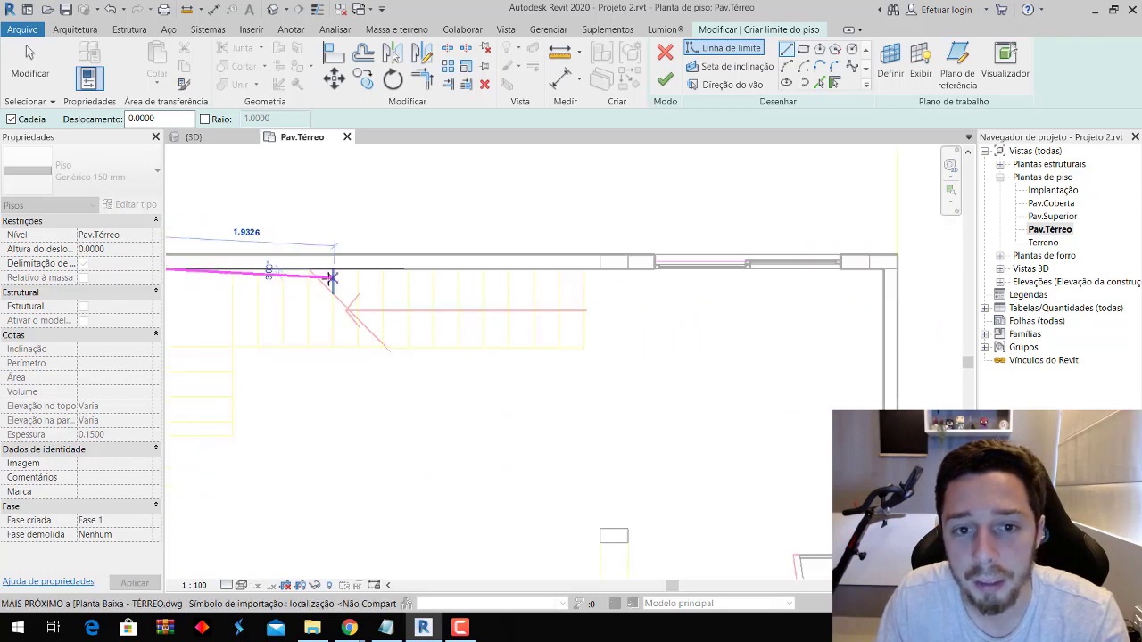
pyautogui.click(800, 269)
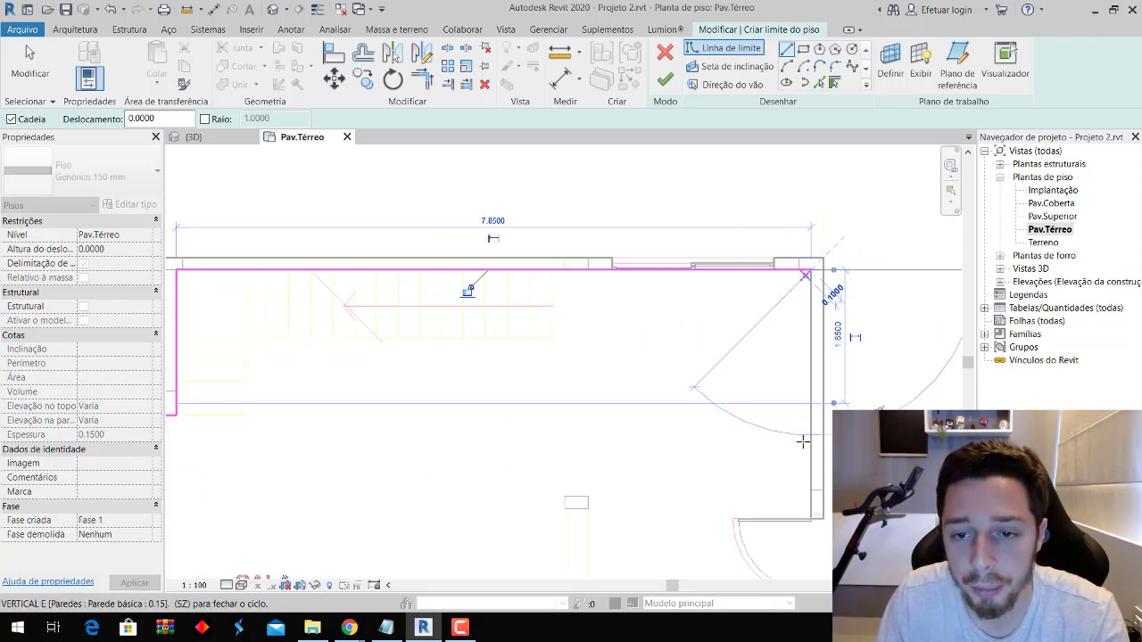
pyautogui.moveTo(806, 438); pyautogui.dragTo(711, 257, button='middle')
pyautogui.click(724, 461)
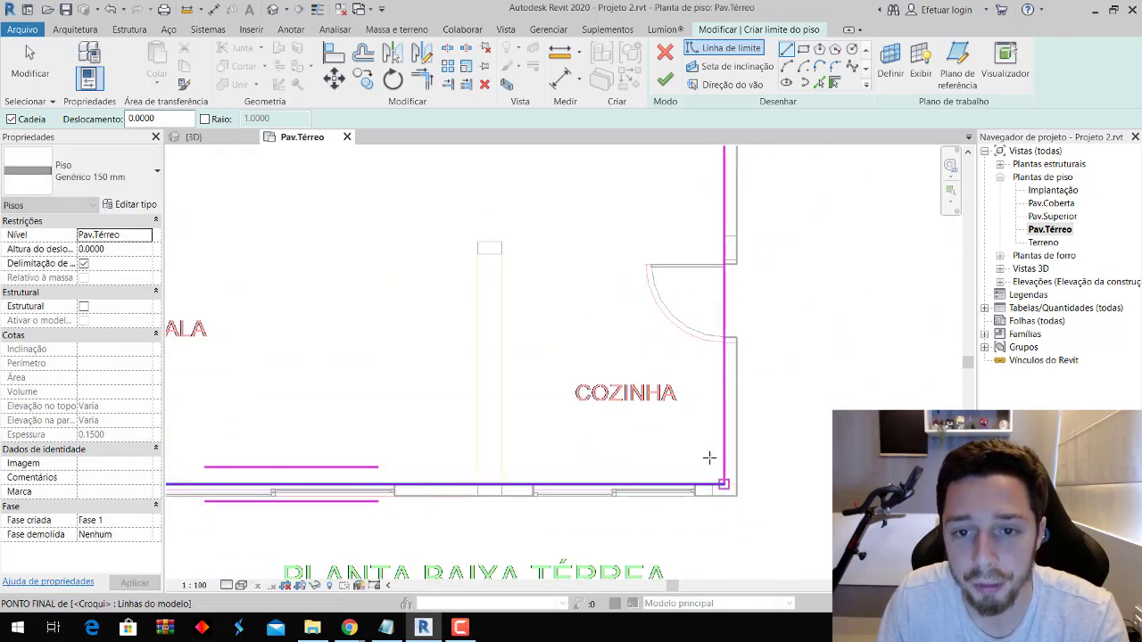
# Add the kitchen door-jamb segments, including the 0.15 piece, and finish the 58.483 m² floor.
pyautogui.scroll(-2, 708, 458)
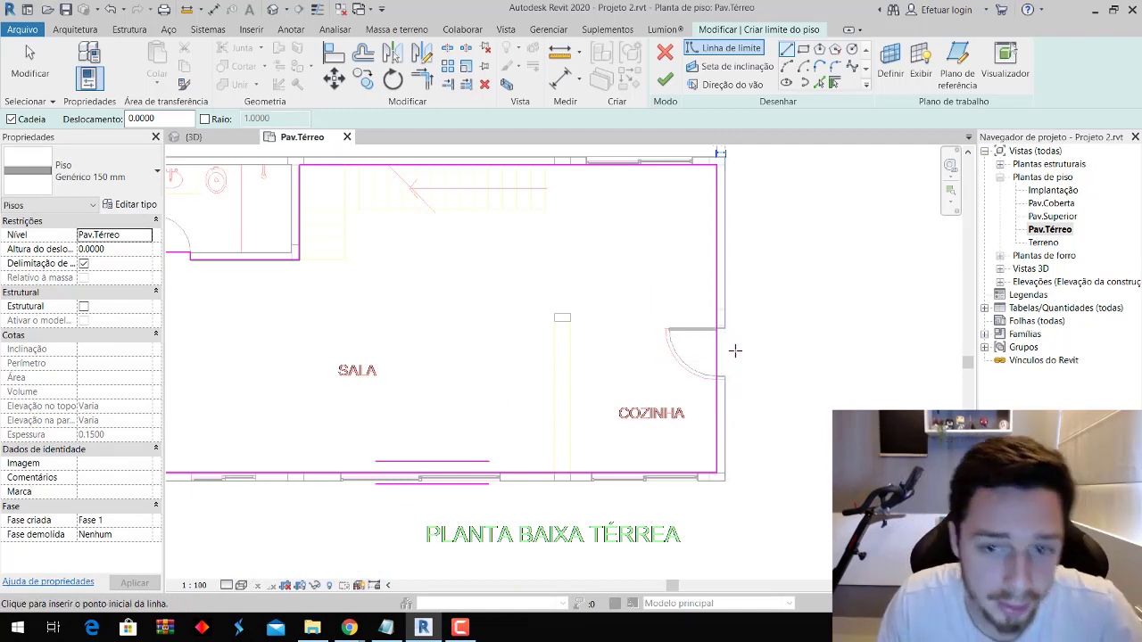
pyautogui.scroll(1, 732, 369)
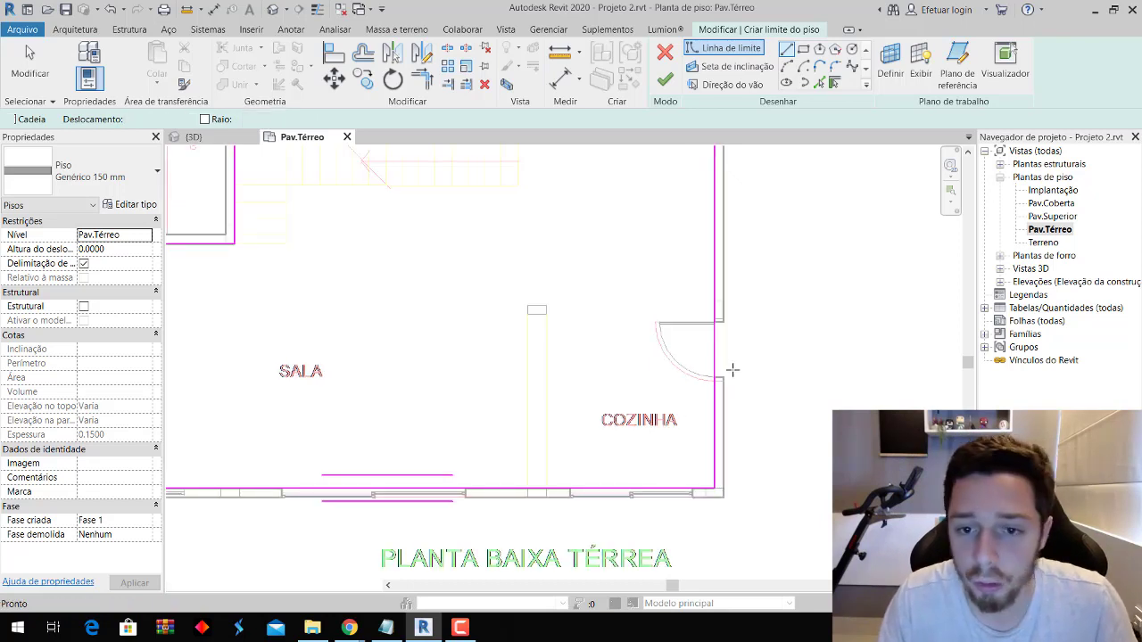
pyautogui.scroll(1, 731, 369)
pyautogui.scroll(1, 727, 334)
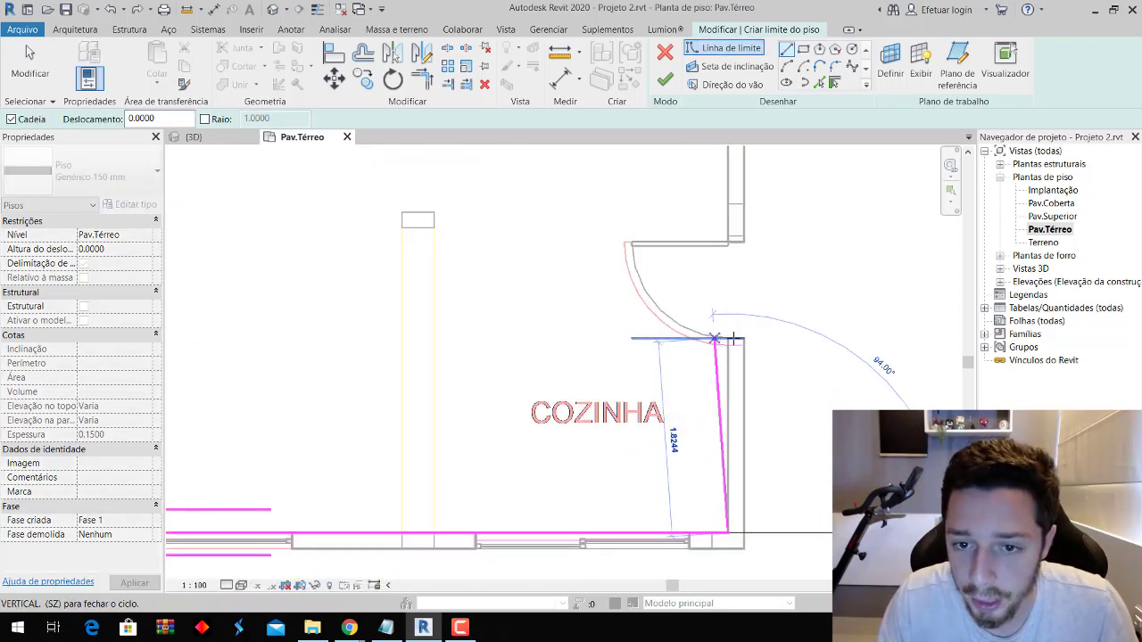
pyautogui.scroll(2, 728, 338)
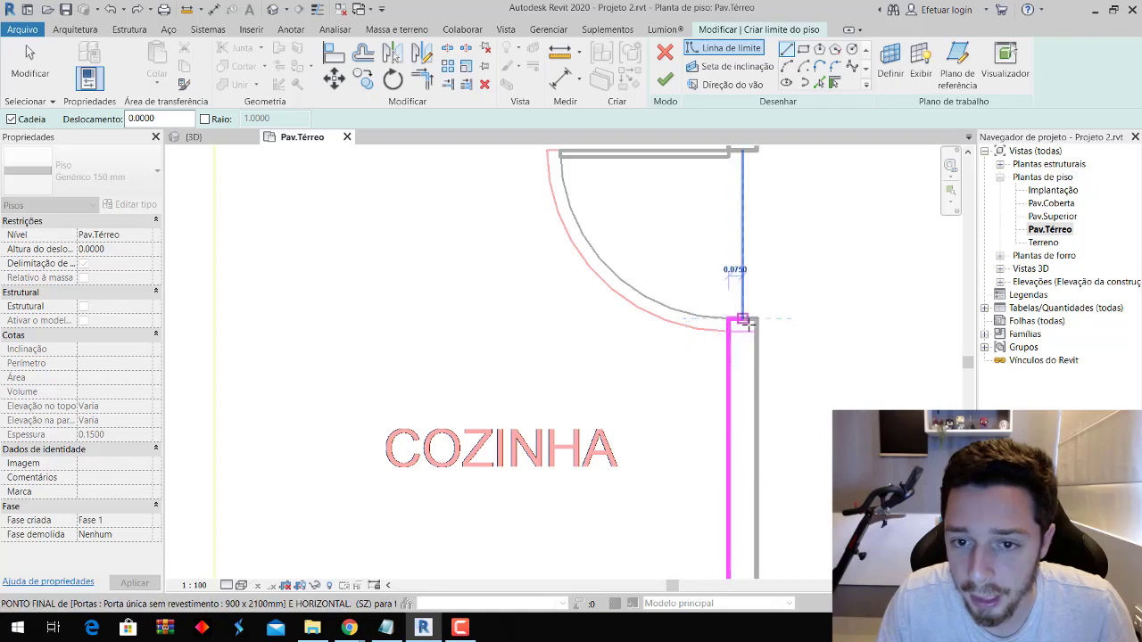
pyautogui.click(756, 318)
pyautogui.moveTo(757, 319); pyautogui.dragTo(728, 464, button='middle')
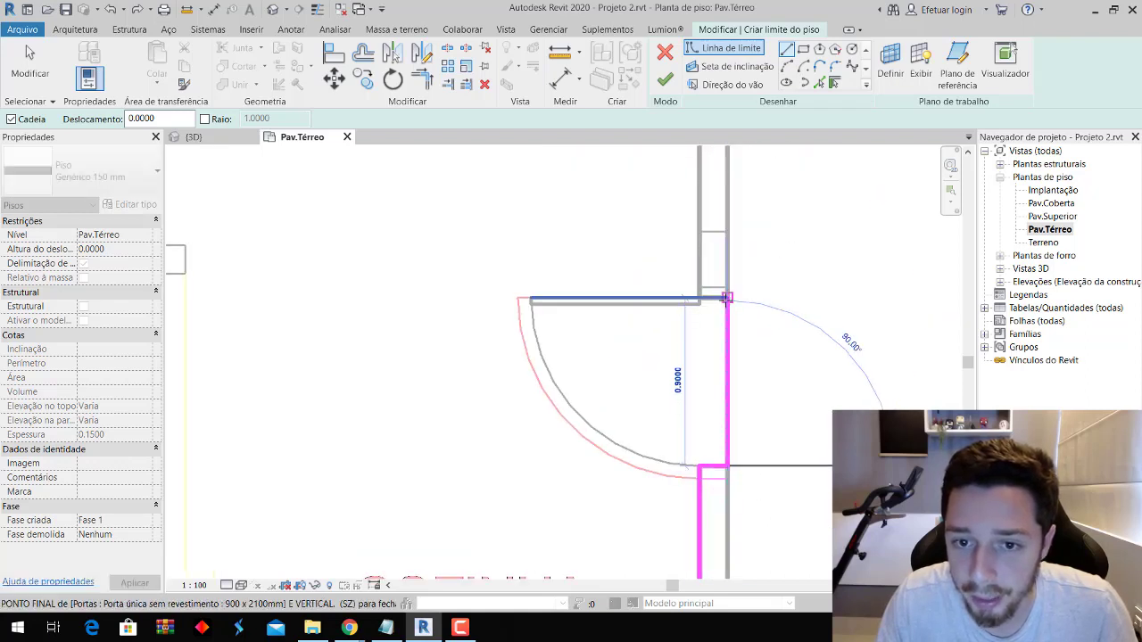
pyautogui.click(726, 297)
pyautogui.click(699, 294)
pyautogui.scroll(-2, 678, 464)
pyautogui.scroll(-1, 680, 421)
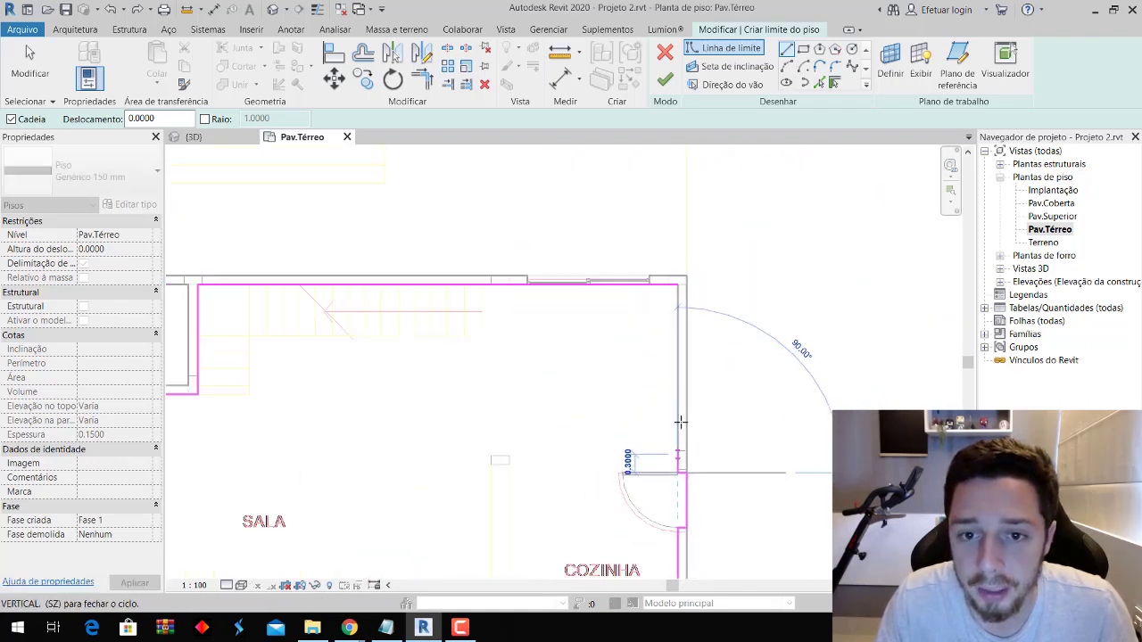
pyautogui.scroll(-1, 678, 284)
pyautogui.scroll(-2, 642, 351)
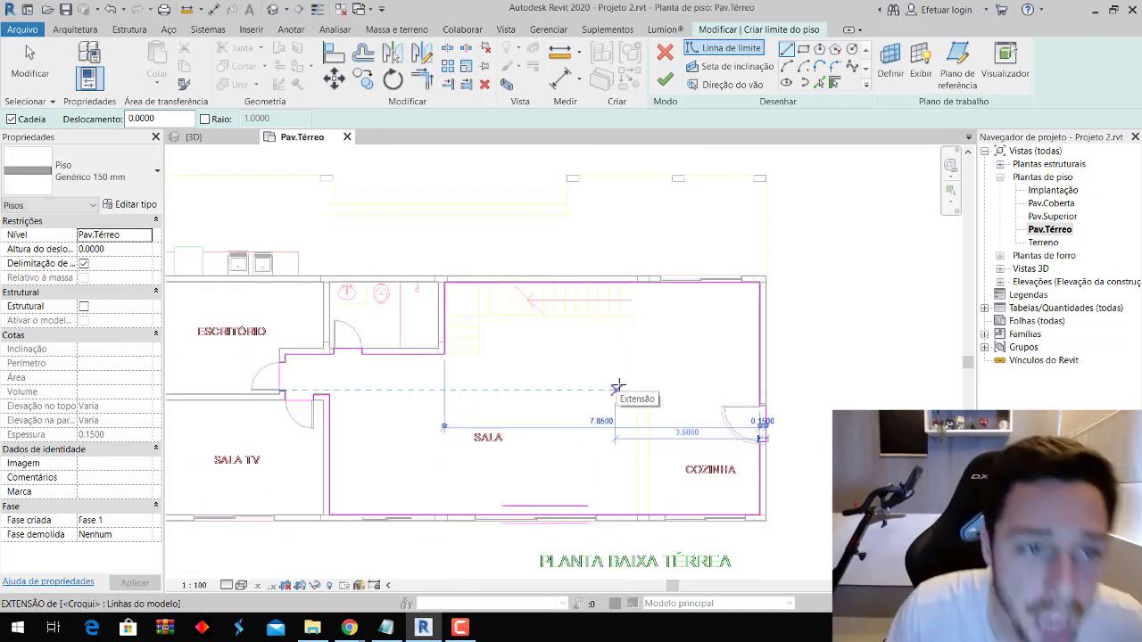
pyautogui.press('Escape')
pyautogui.click(667, 87)
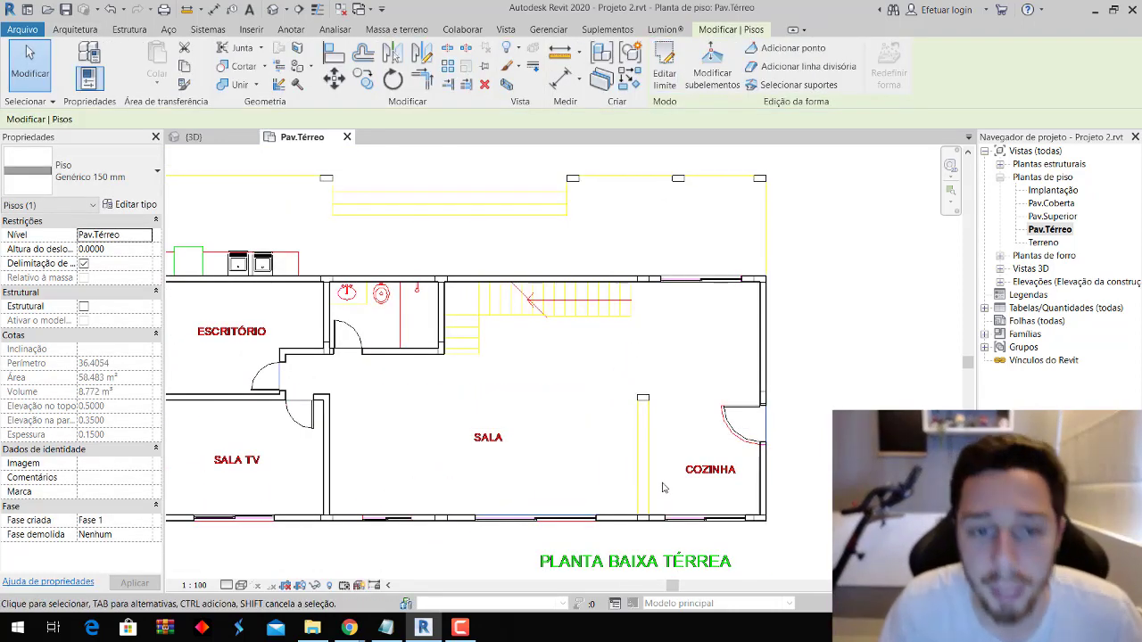
# Open the default 3D view and orbit the house to a front-facing angle.
pyautogui.scroll(-2, 719, 440)
pyautogui.scroll(1, 641, 398)
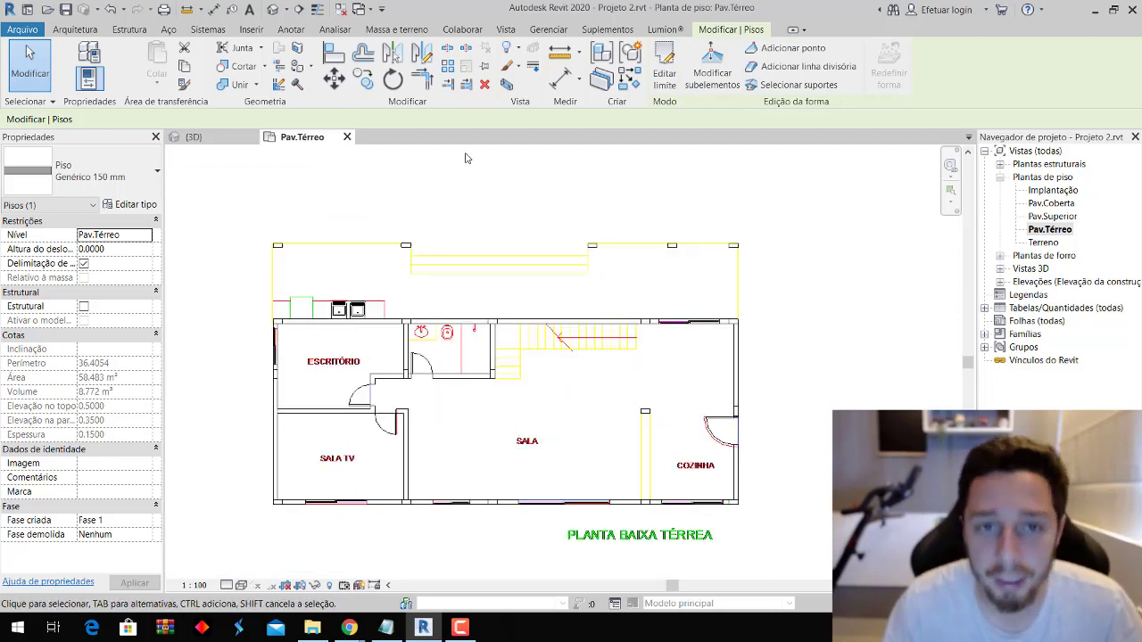
pyautogui.click(506, 29)
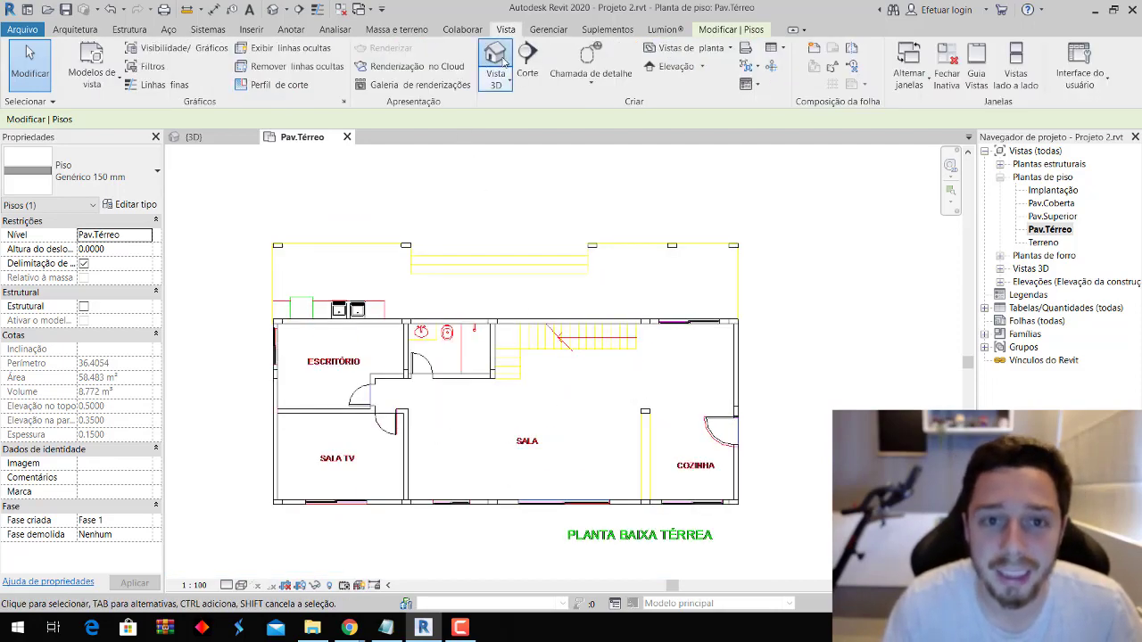
pyautogui.click(495, 60)
pyautogui.moveTo(625, 338)
pyautogui.keyDown('shift'); pyautogui.mouseDown(button='middle')
pyautogui.moveTo(770, 279)
pyautogui.moveTo(570, 432)
pyautogui.moveTo(781, 270)
pyautogui.moveTo(658, 263)
pyautogui.moveTo(719, 280)
pyautogui.moveTo(726, 306)
pyautogui.mouseUp(button='middle'); pyautogui.keyUp('shift')
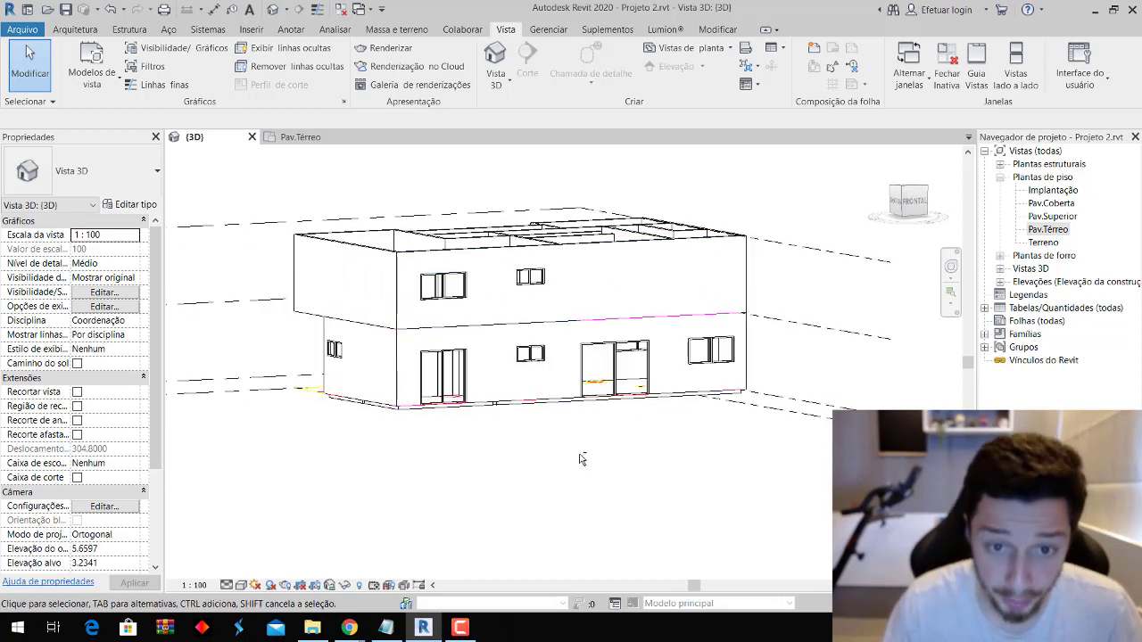
# Temporarily hide the selected upper storey and roof, then orbit down onto the ground floor.
pyautogui.keyDown('shift'); pyautogui.moveTo(579, 459); pyautogui.dragTo(581, 452, button='middle'); pyautogui.keyUp('shift')
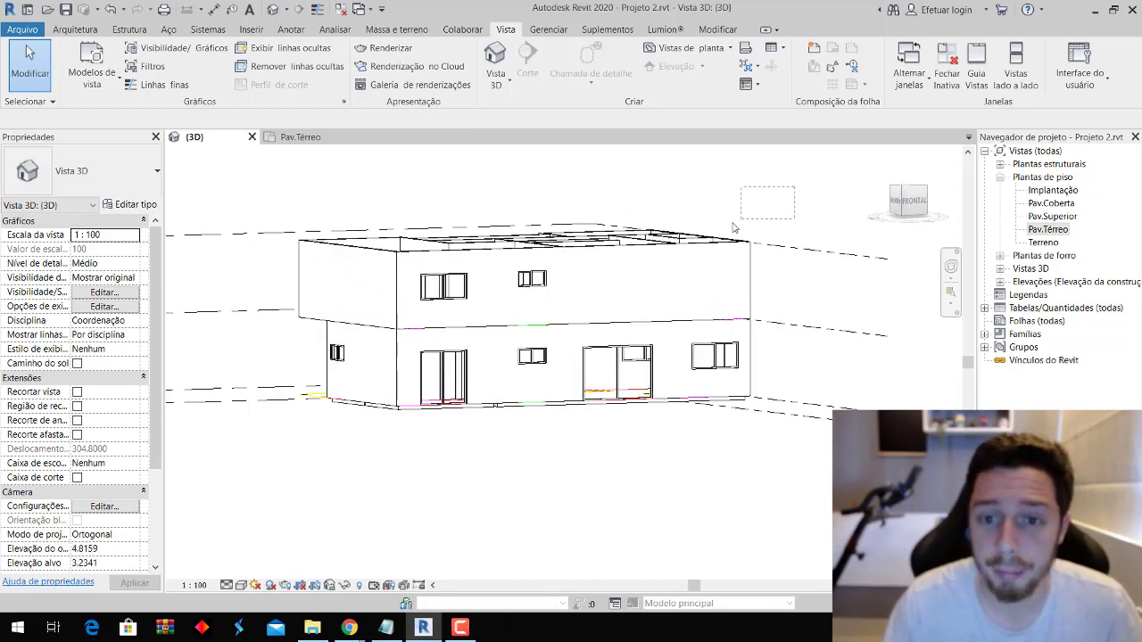
pyautogui.moveTo(733, 228); pyautogui.dragTo(381, 258)
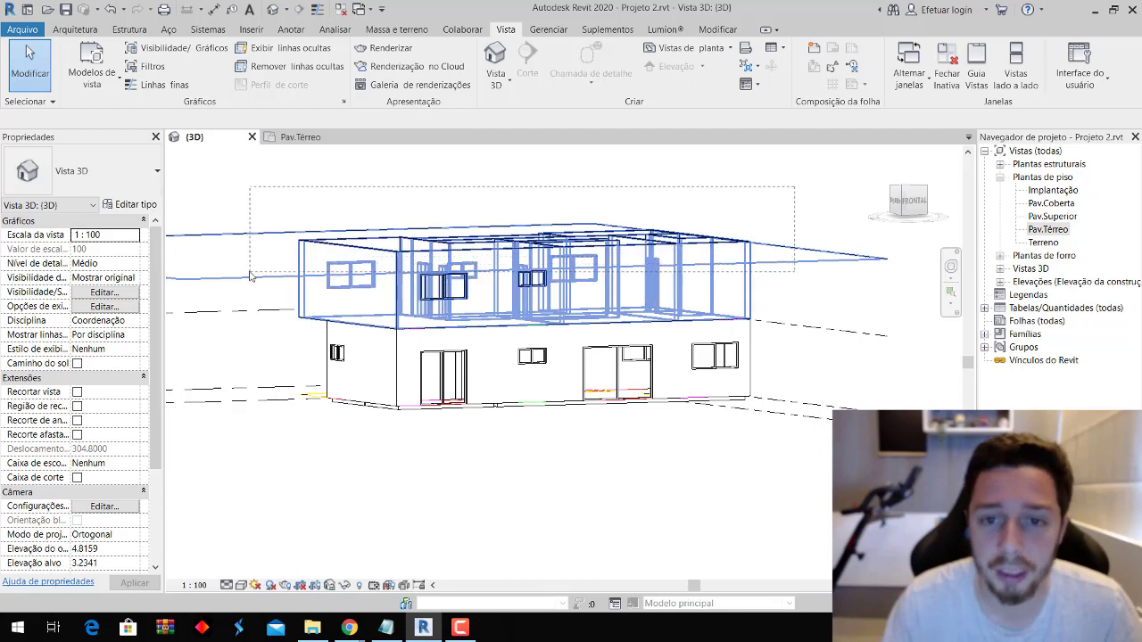
pyautogui.moveTo(240, 291); pyautogui.dragTo(241, 290)
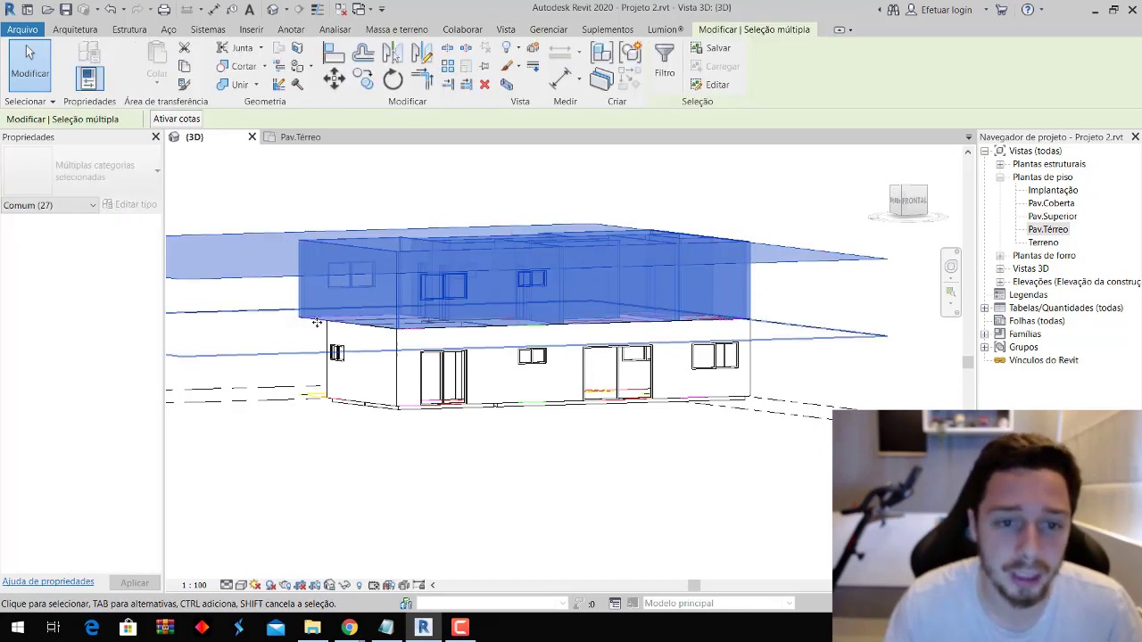
pyautogui.click(344, 585)
pyautogui.click(356, 548)
pyautogui.moveTo(588, 357)
pyautogui.keyDown('shift'); pyautogui.mouseDown(button='middle')
pyautogui.moveTo(615, 404)
pyautogui.moveTo(612, 135)
pyautogui.moveTo(284, 553)
pyautogui.mouseUp(button='middle'); pyautogui.keyUp('shift')
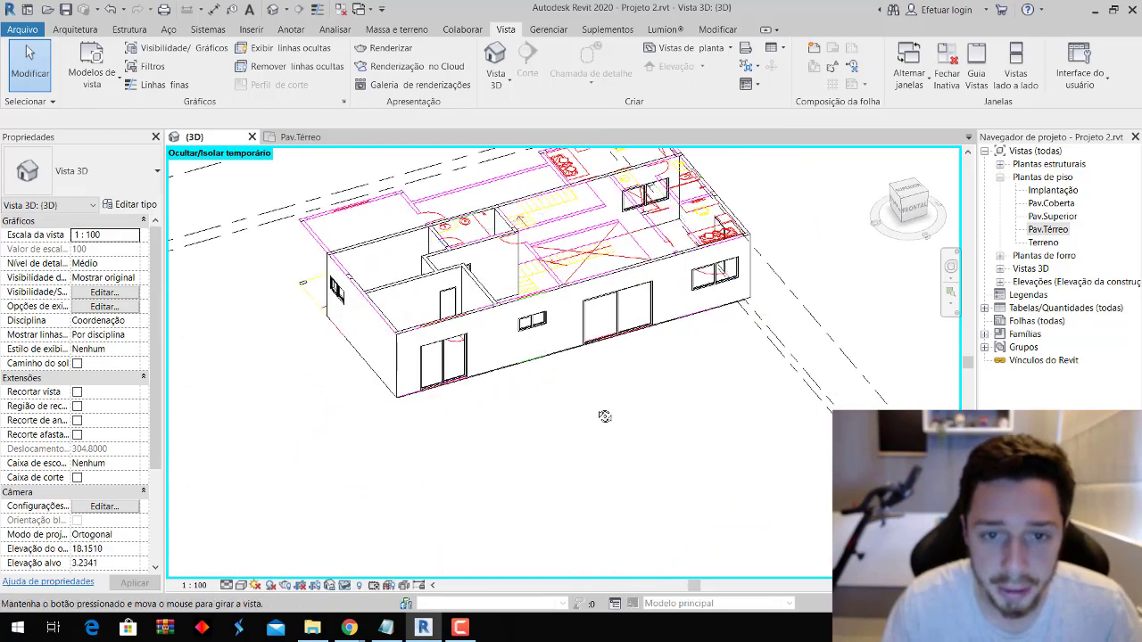
# Set the 3D view's visual style to Sombreado and orbit to an oblique angle.
pyautogui.click(242, 585)
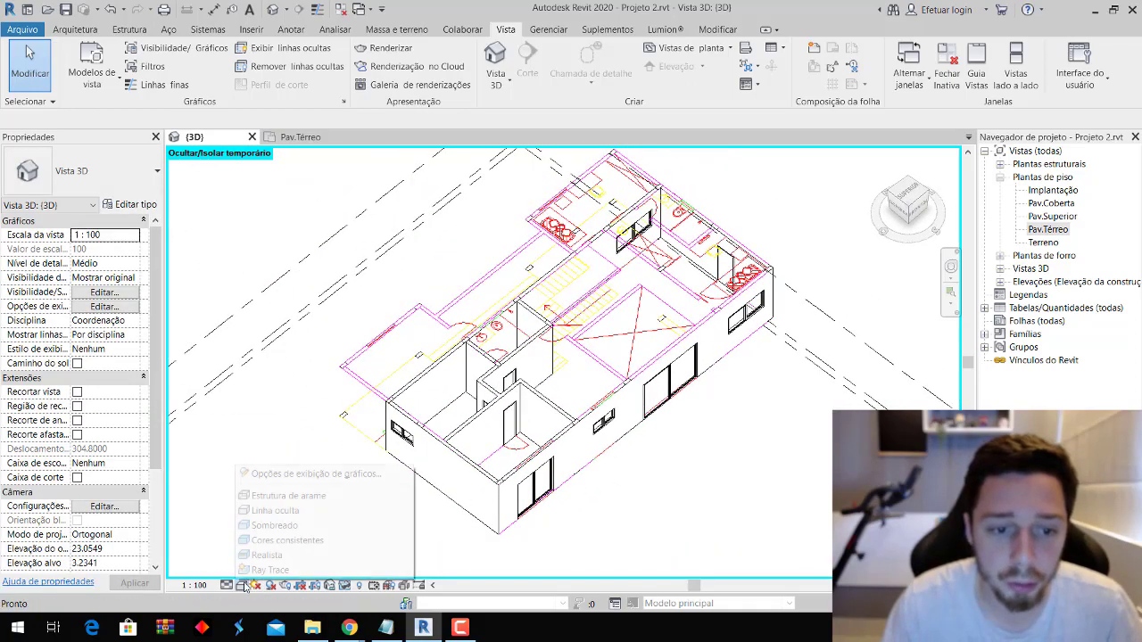
pyautogui.click(272, 540)
pyautogui.moveTo(624, 383)
pyautogui.keyDown('shift'); pyautogui.mouseDown(button='middle')
pyautogui.moveTo(752, 400)
pyautogui.moveTo(734, 402)
pyautogui.moveTo(675, 472)
pyautogui.moveTo(704, 407)
pyautogui.moveTo(660, 412)
pyautogui.mouseUp(button='middle'); pyautogui.keyUp('shift')
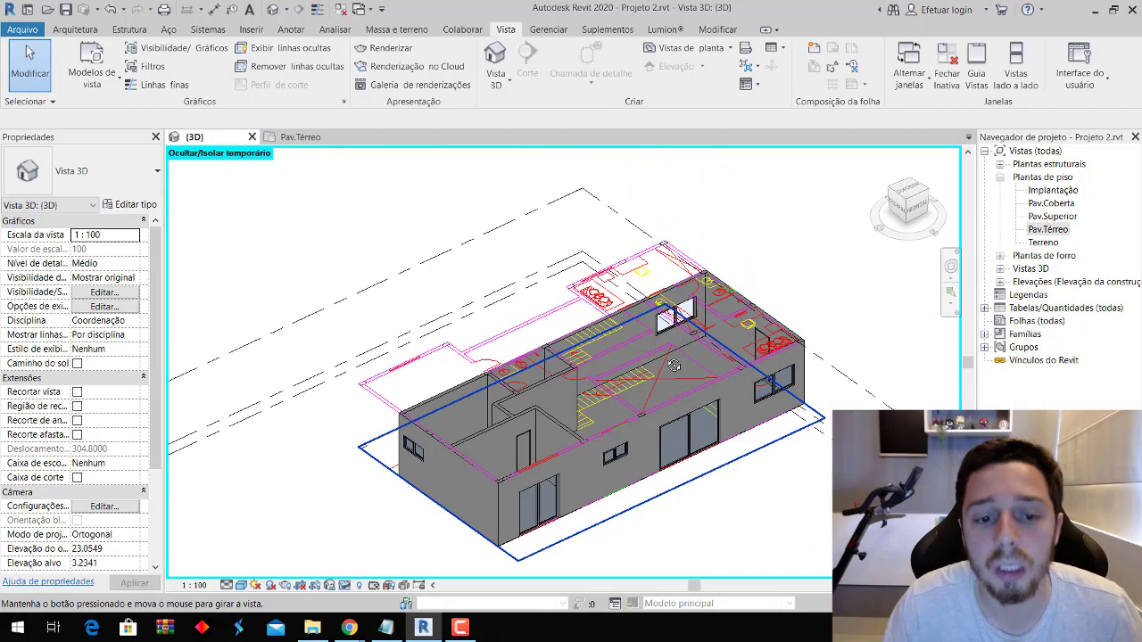
# Reset Temporary Hide/Isolate to restore the upper storey, then orbit the house from above.
pyautogui.click(344, 586)
pyautogui.click(378, 570)
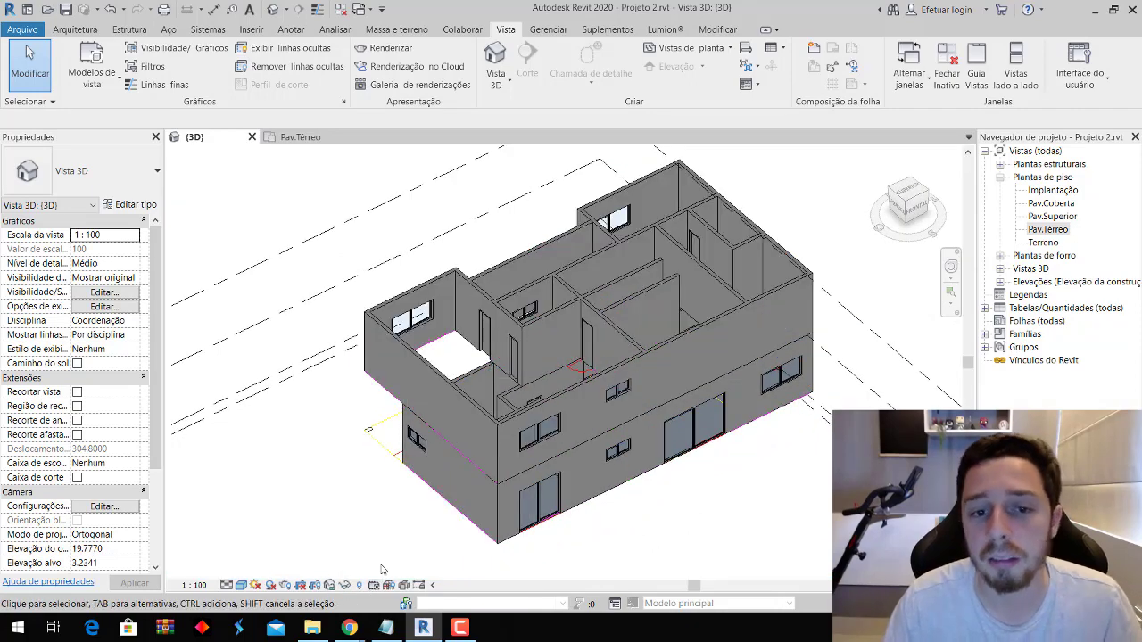
pyautogui.moveTo(379, 535)
pyautogui.keyDown('shift'); pyautogui.mouseDown(button='middle')
pyautogui.moveTo(370, 432)
pyautogui.moveTo(688, 422)
pyautogui.moveTo(630, 432)
pyautogui.moveTo(678, 355)
pyautogui.moveTo(689, 422)
pyautogui.moveTo(691, 389)
pyautogui.mouseUp(button='middle'); pyautogui.keyUp('shift')
pyautogui.scroll(3, 688, 416)
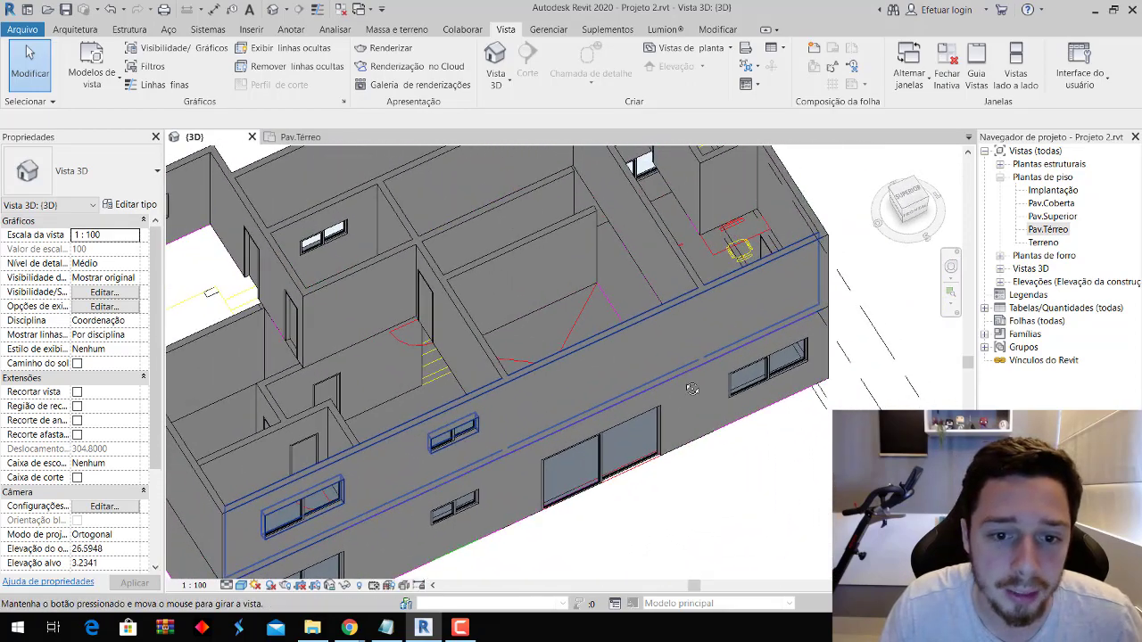
pyautogui.moveTo(586, 415)
pyautogui.keyDown('shift'); pyautogui.mouseDown(button='middle')
pyautogui.moveTo(379, 317)
pyautogui.moveTo(293, 349)
pyautogui.moveTo(440, 373)
pyautogui.moveTo(464, 174)
pyautogui.moveTo(438, 277)
pyautogui.moveTo(553, 497)
pyautogui.moveTo(544, 517)
pyautogui.moveTo(619, 510)
pyautogui.mouseUp(button='middle'); pyautogui.keyUp('shift')
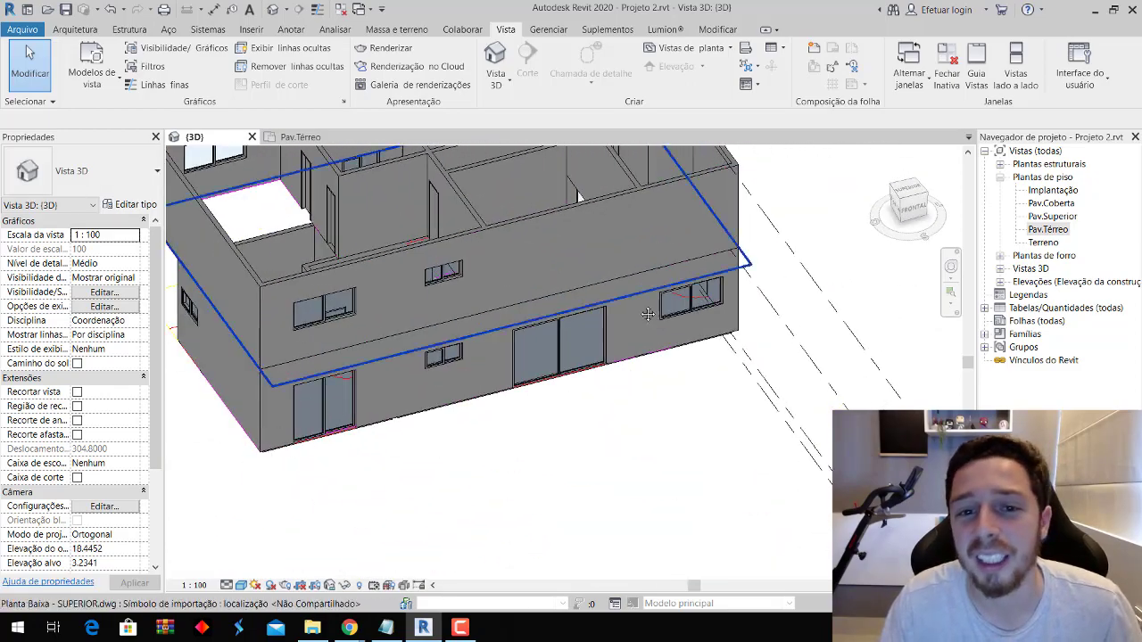
# Open the Pav.Superior floor plan and zoom to the upper rooms.
pyautogui.doubleClick(1066, 216)
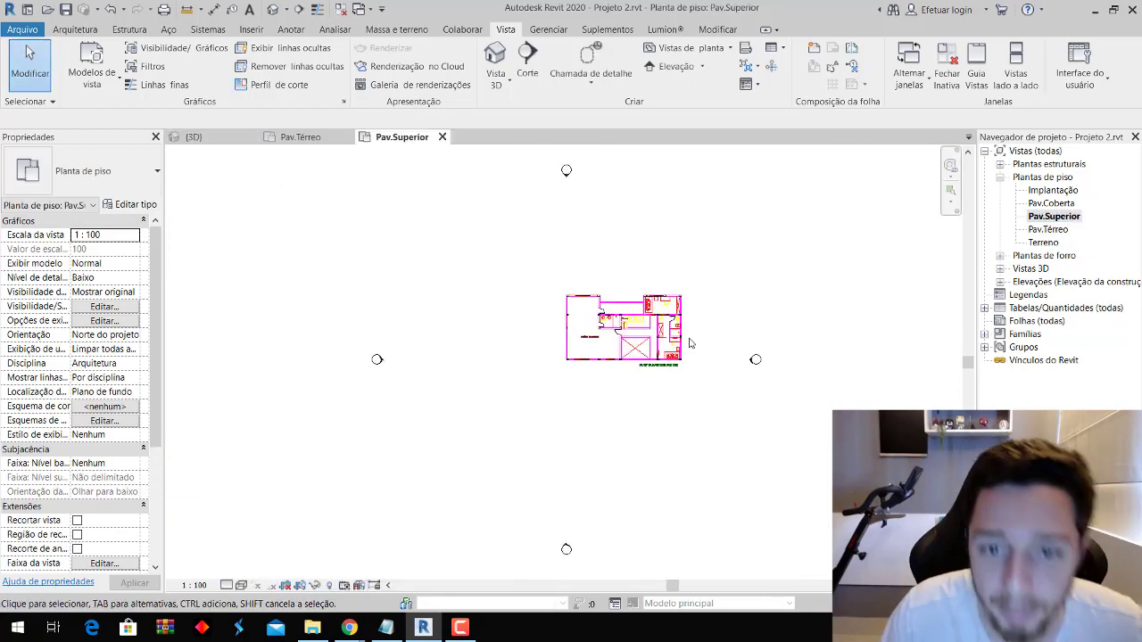
pyautogui.scroll(3, 689, 342)
pyautogui.scroll(2, 687, 352)
pyautogui.scroll(-1, 683, 367)
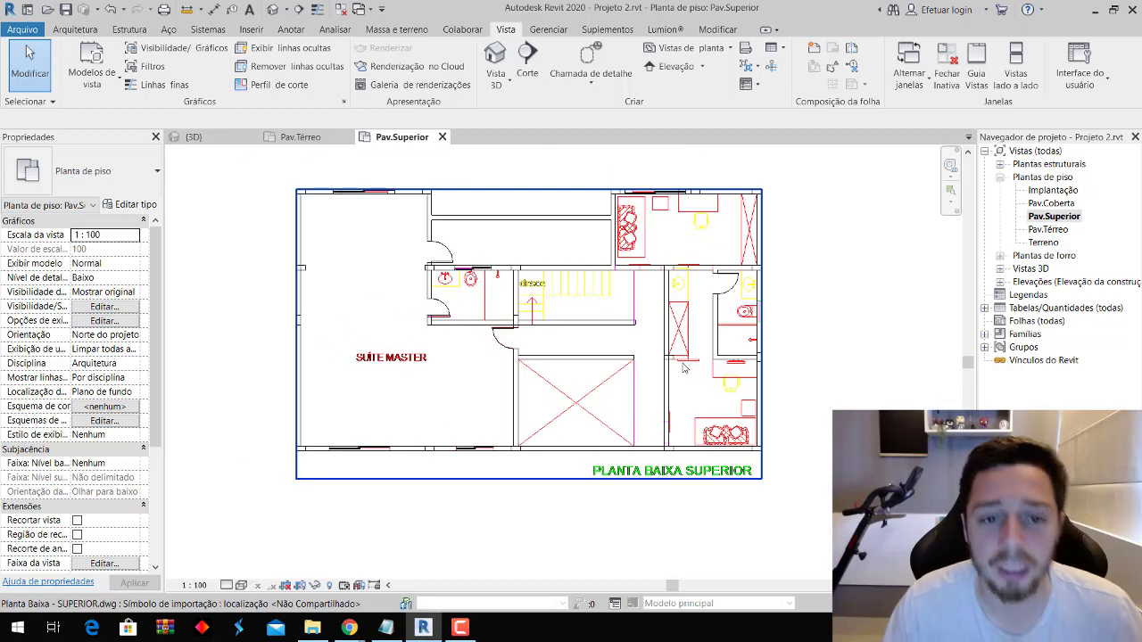
pyautogui.scroll(1, 526, 370)
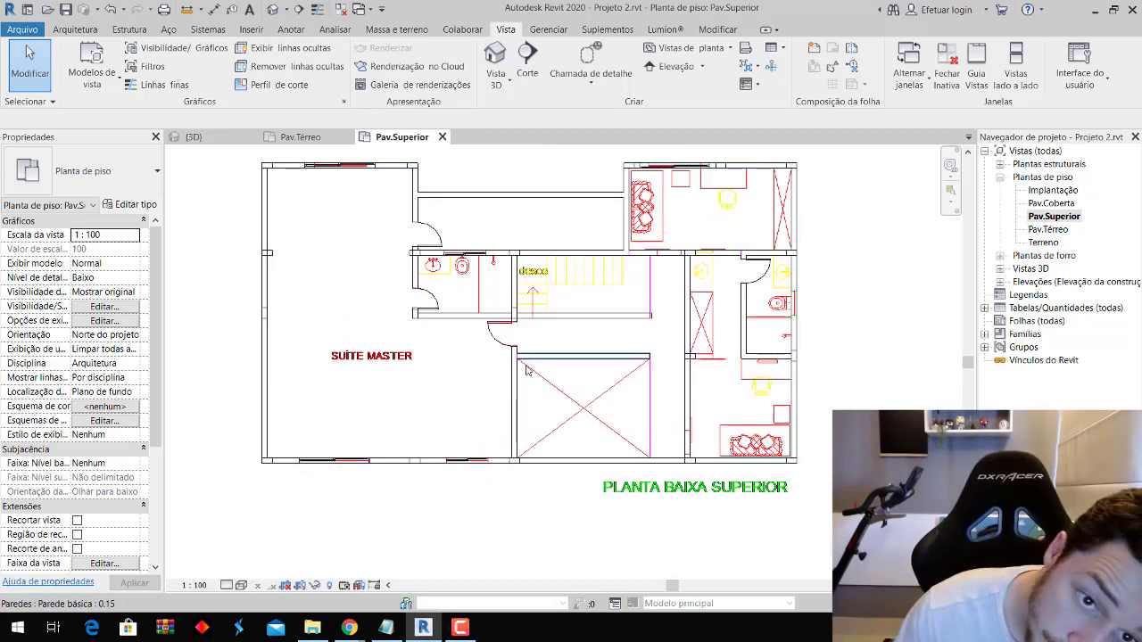
# Sketch a rectangular 10.928 m² floor slab around the upper-right room and answer the wall-attach prompt.
pyautogui.click(74, 29)
pyautogui.click(225, 85)
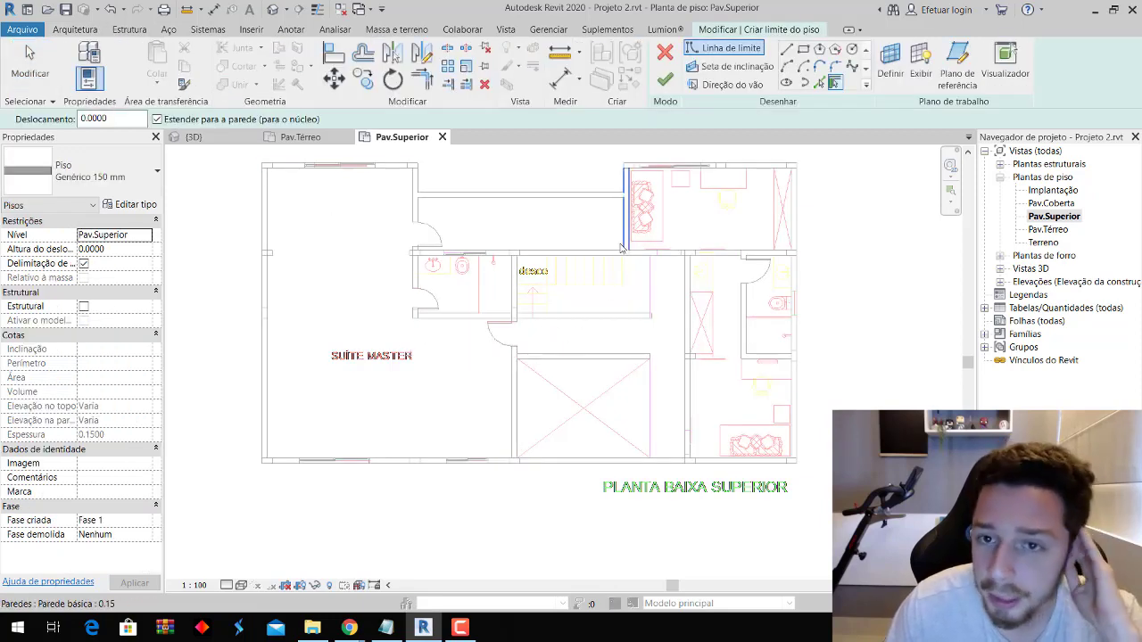
pyautogui.click(803, 48)
pyautogui.scroll(3, 771, 226)
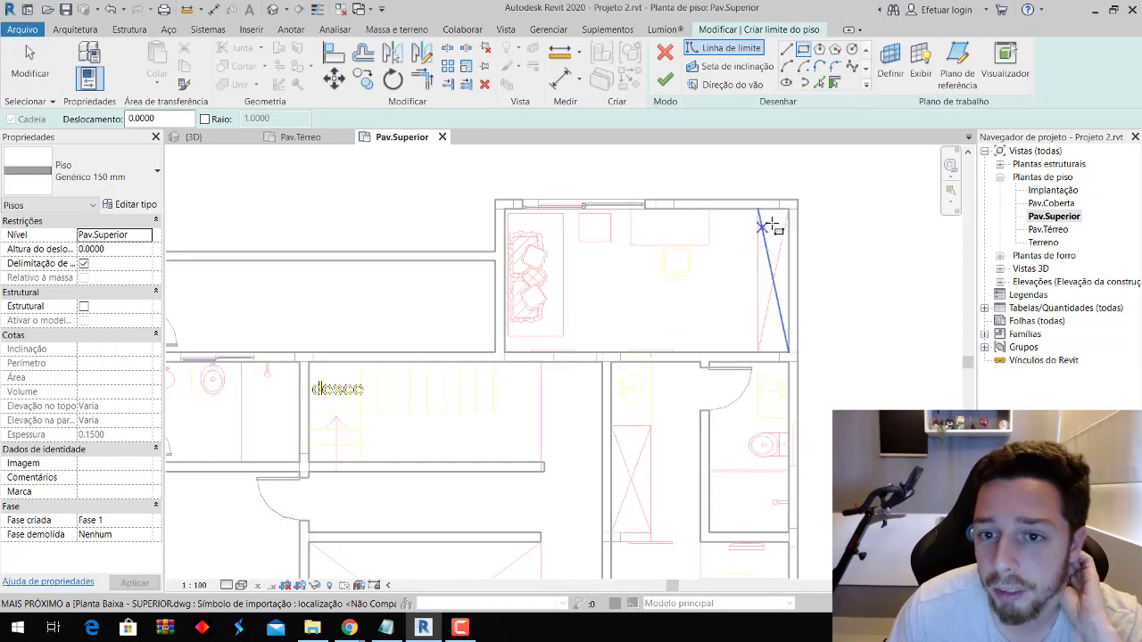
pyautogui.click(788, 210)
pyautogui.click(505, 352)
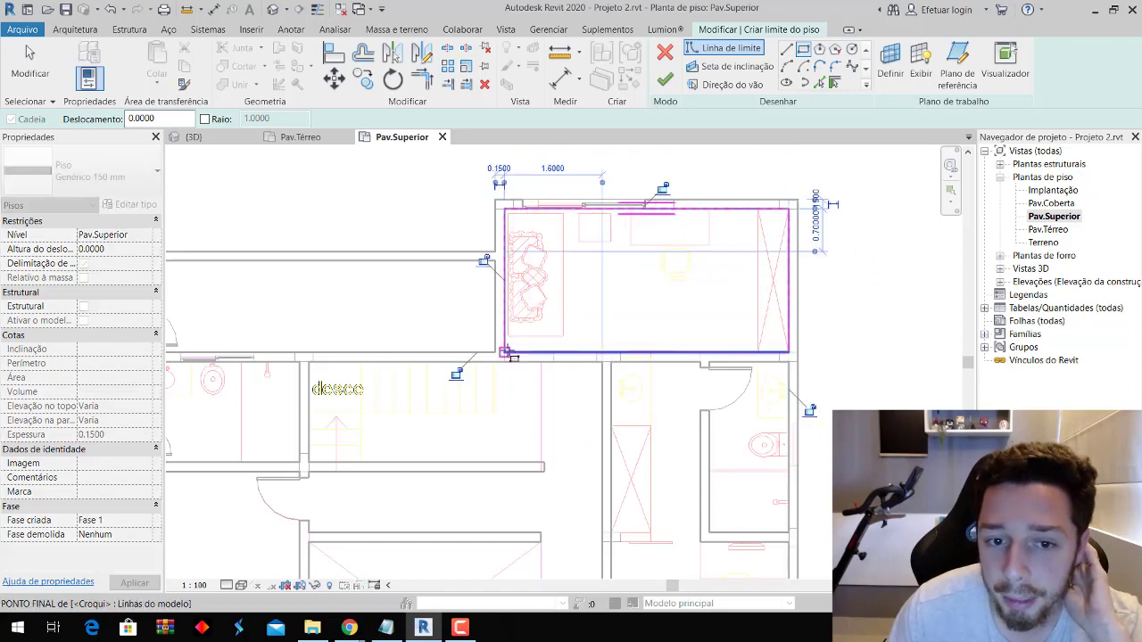
pyautogui.click(664, 81)
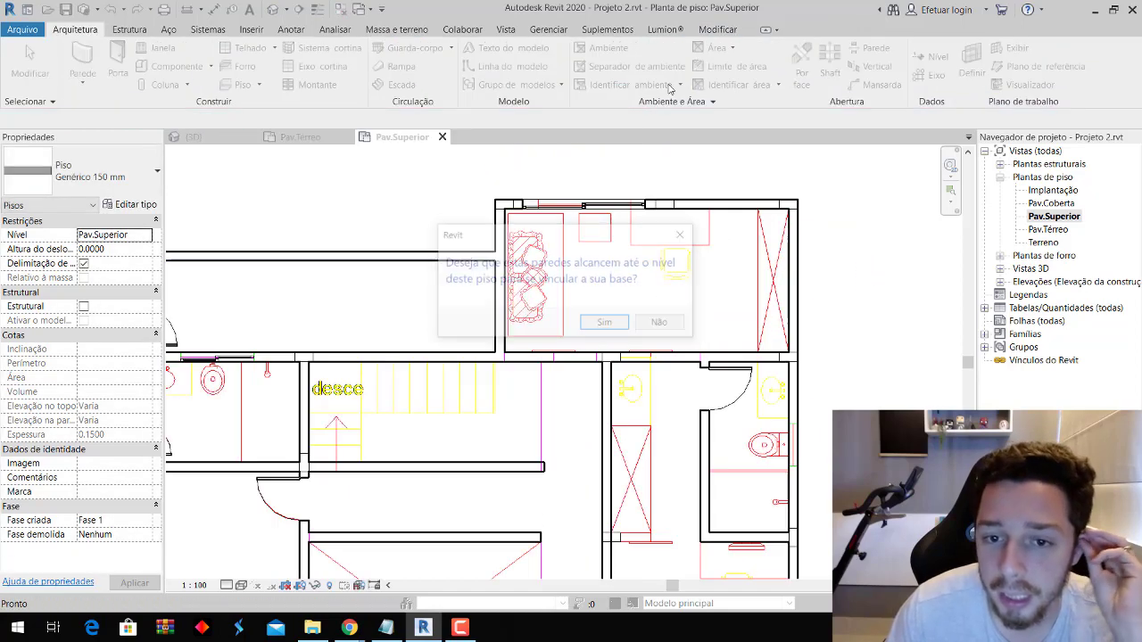
pyautogui.click(660, 325)
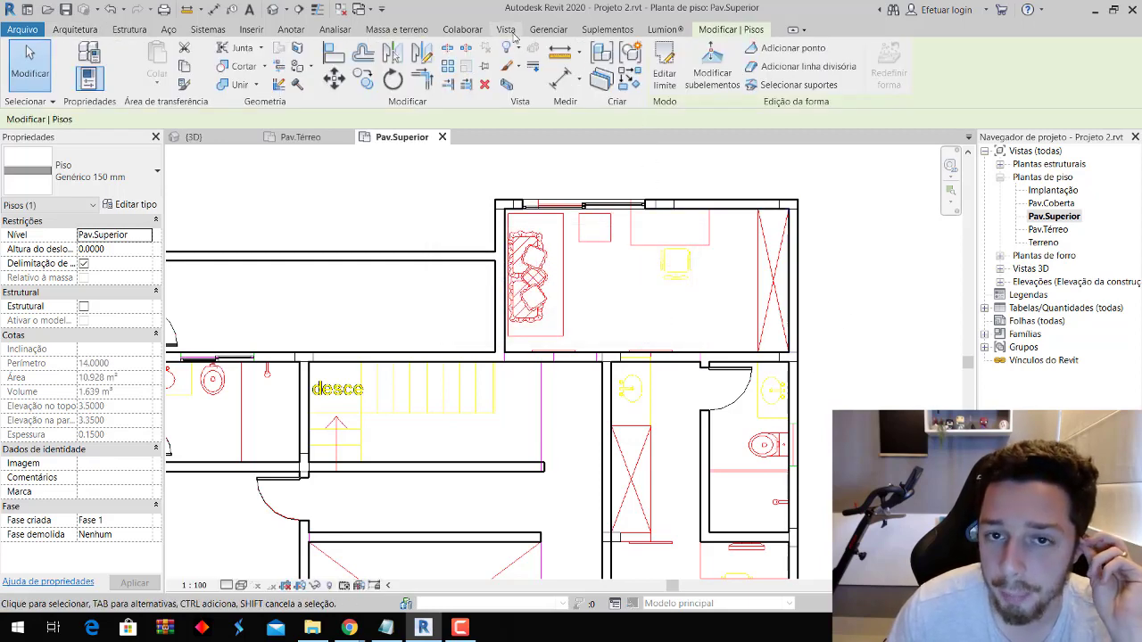
# Add a second rectangular floor slab over the bathroom below, answering the wall-attach prompt.
pyautogui.click(40, 69)
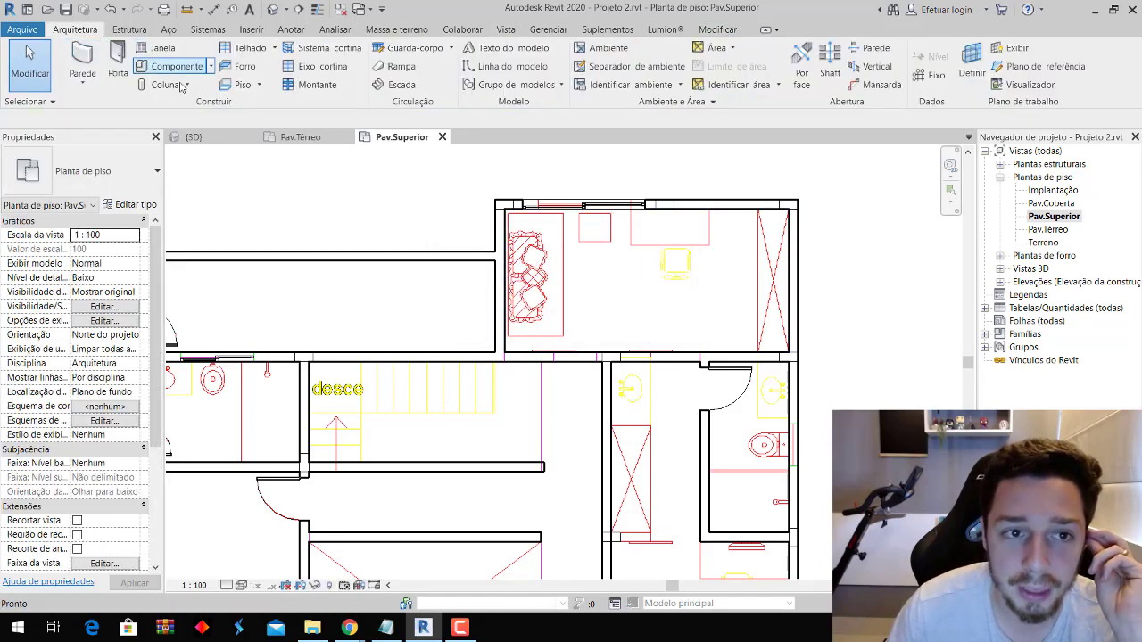
pyautogui.click(234, 87)
pyautogui.click(804, 50)
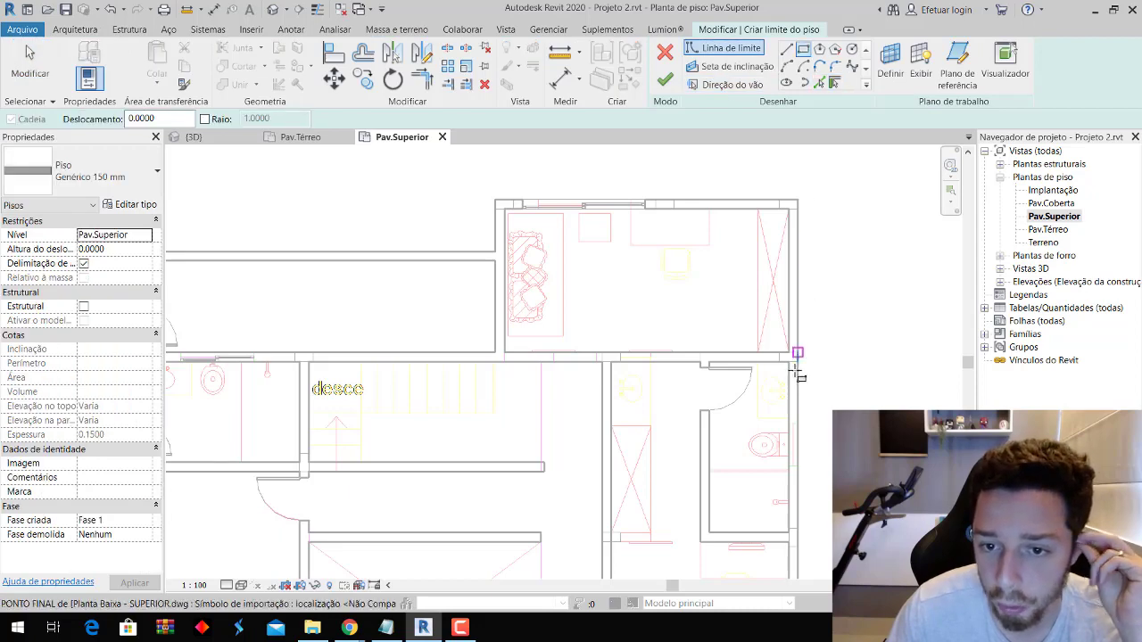
pyautogui.click(788, 362)
pyautogui.click(708, 533)
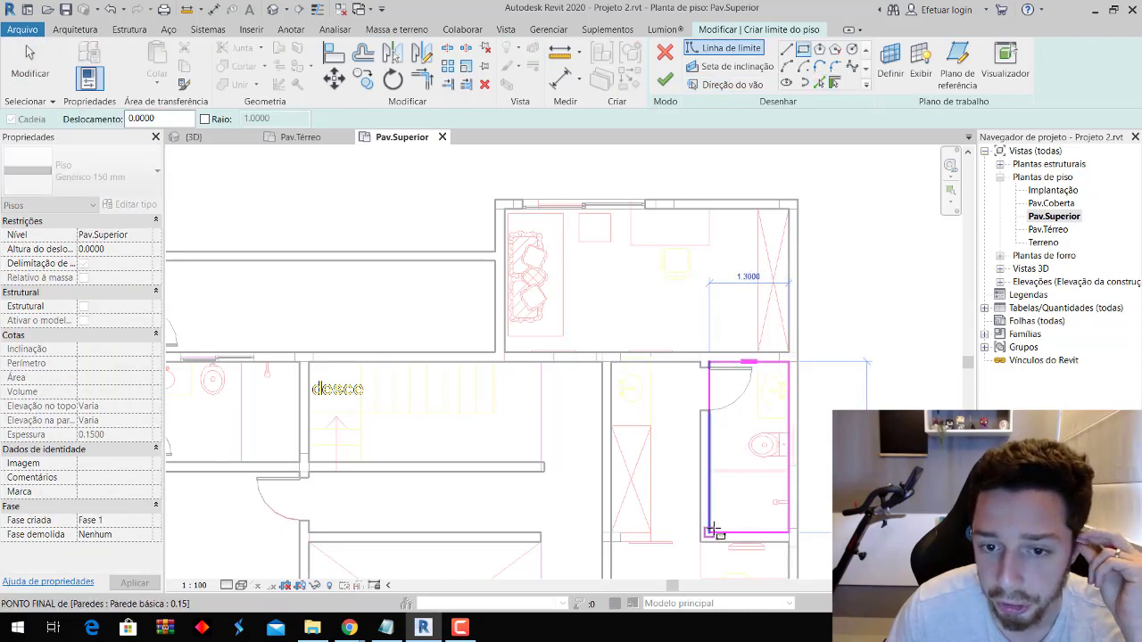
pyautogui.scroll(-5, 704, 446)
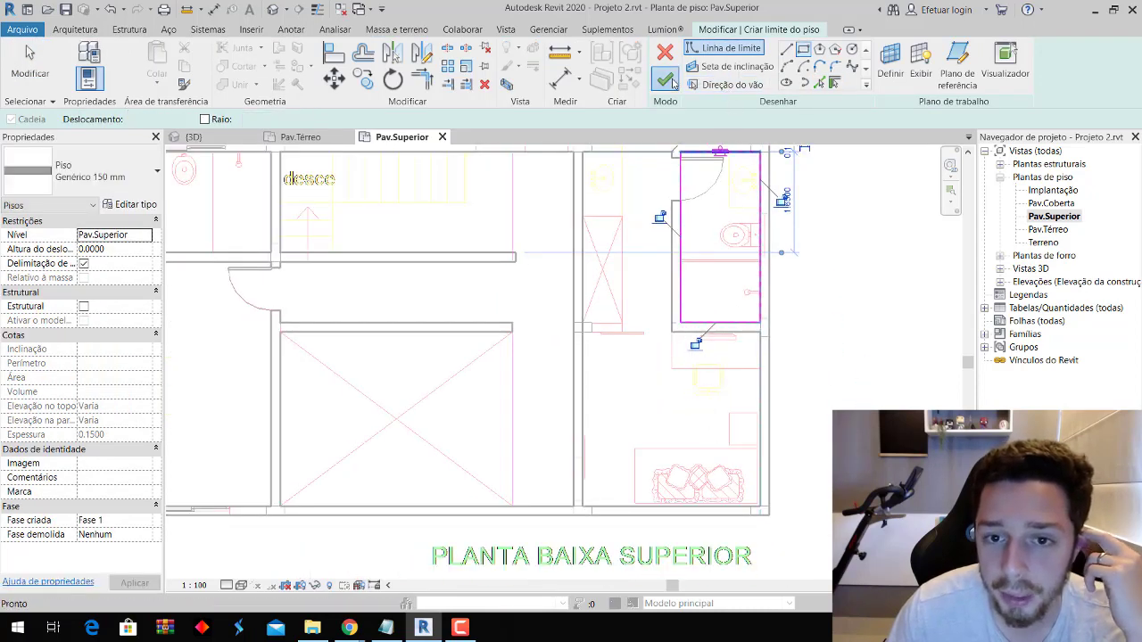
pyautogui.click(666, 80)
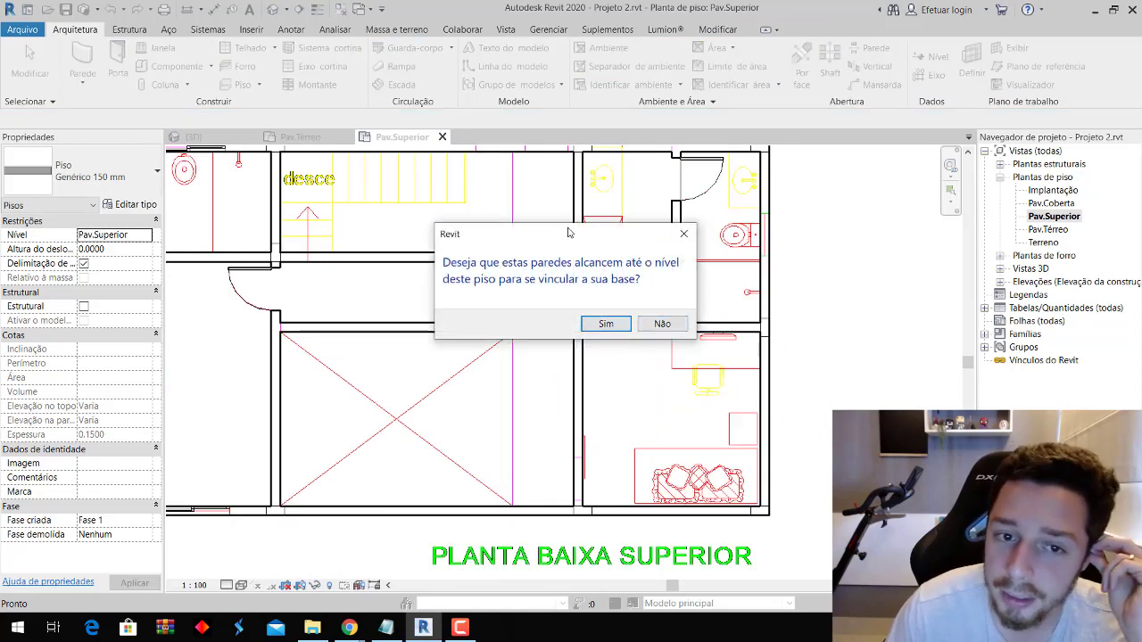
pyautogui.click(660, 323)
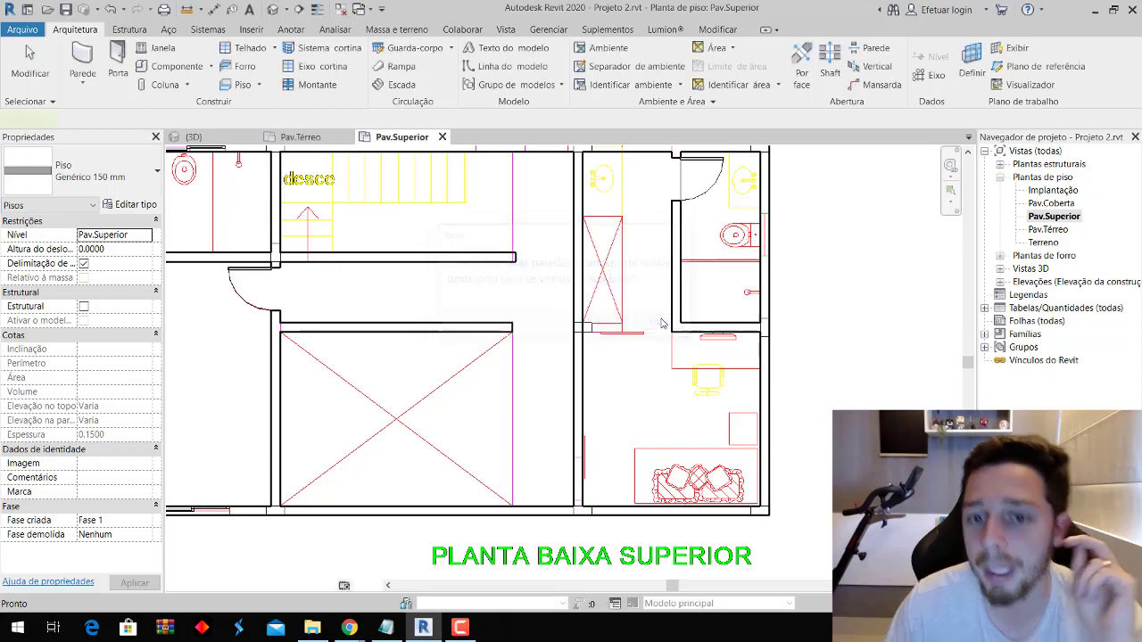
# Open the default 3D view and orbit the house around its facade and sides.
pyautogui.click(504, 30)
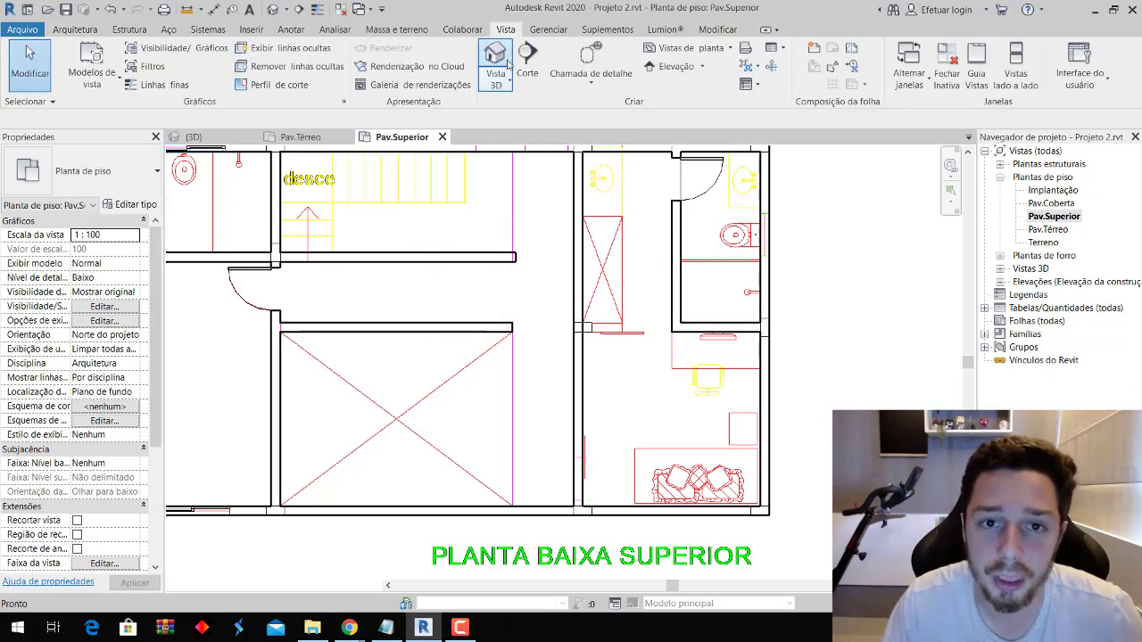
pyautogui.click(495, 63)
pyautogui.moveTo(499, 374)
pyautogui.keyDown('shift'); pyautogui.mouseDown(button='middle')
pyautogui.moveTo(555, 477)
pyautogui.moveTo(648, 352)
pyautogui.moveTo(492, 188)
pyautogui.moveTo(453, 237)
pyautogui.mouseUp(button='middle'); pyautogui.keyUp('shift')
pyautogui.scroll(3, 453, 236)
pyautogui.scroll(2, 284, 268)
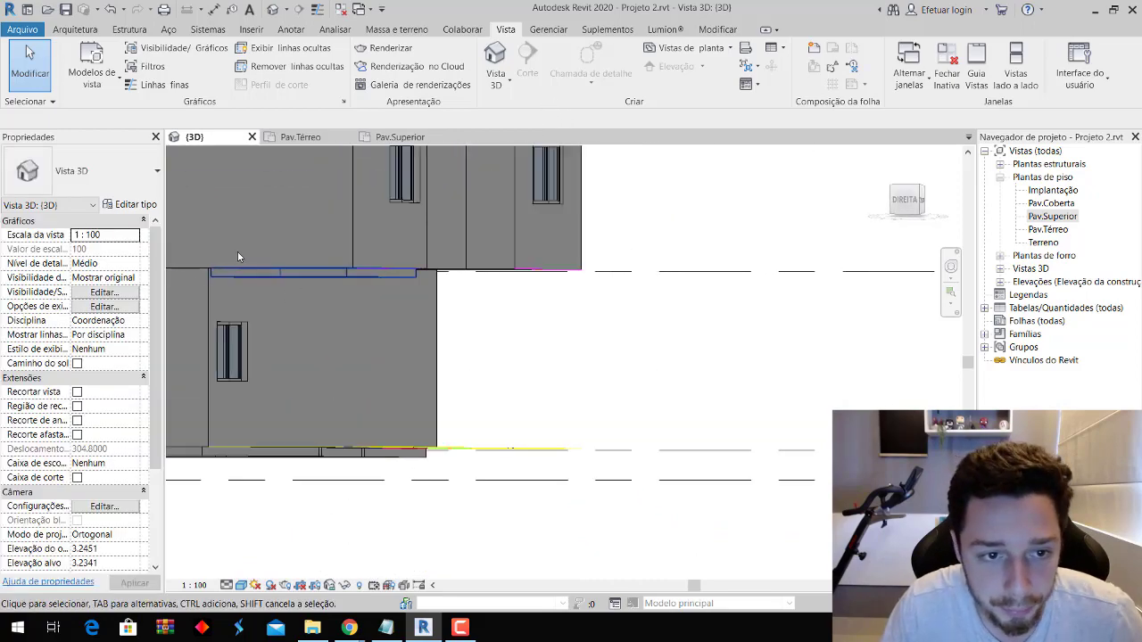
pyautogui.moveTo(283, 267)
pyautogui.keyDown('shift'); pyautogui.mouseDown(button='middle')
pyautogui.moveTo(549, 326)
pyautogui.moveTo(764, 311)
pyautogui.mouseUp(button='middle'); pyautogui.keyUp('shift')
pyautogui.scroll(3, 561, 377)
pyautogui.scroll(2, 510, 256)
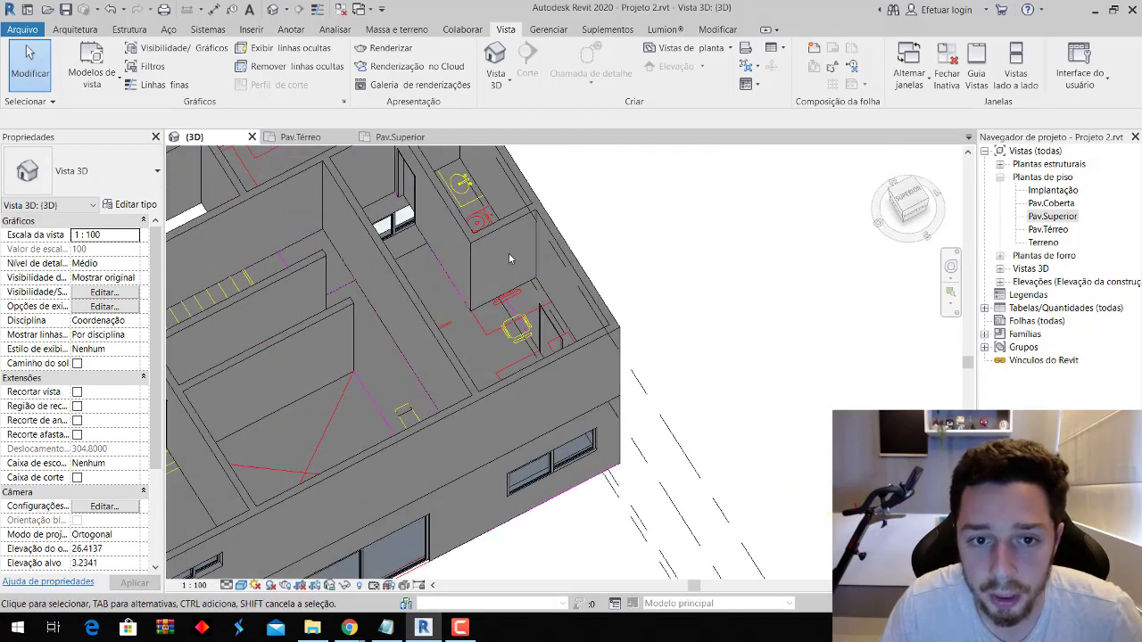
pyautogui.moveTo(510, 310)
pyautogui.keyDown('shift'); pyautogui.mouseDown(button='middle')
pyautogui.moveTo(437, 207)
pyautogui.moveTo(389, 339)
pyautogui.moveTo(381, 332)
pyautogui.moveTo(395, 471)
pyautogui.moveTo(502, 495)
pyautogui.moveTo(494, 400)
pyautogui.moveTo(466, 463)
pyautogui.moveTo(451, 416)
pyautogui.moveTo(376, 412)
pyautogui.mouseUp(button='middle'); pyautogui.keyUp('shift')
# Select two exterior walls to inspect them, then deselect and orbit to the whole house.
pyautogui.click(390, 339)
pyautogui.scroll(2, 401, 472)
pyautogui.click(503, 500)
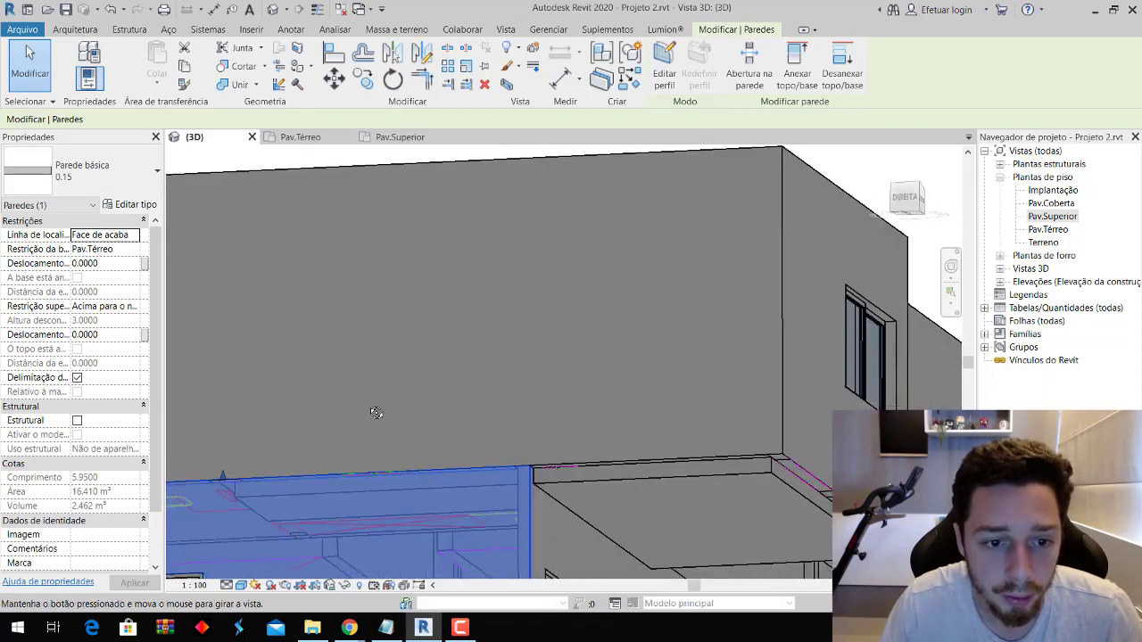
pyautogui.press('Escape')
pyautogui.scroll(-5, 375, 412)
pyautogui.moveTo(294, 312)
pyautogui.keyDown('shift'); pyautogui.mouseDown(button='middle')
pyautogui.moveTo(696, 466)
pyautogui.moveTo(604, 487)
pyautogui.moveTo(603, 402)
pyautogui.moveTo(619, 393)
pyautogui.moveTo(573, 418)
pyautogui.moveTo(588, 428)
pyautogui.mouseUp(button='middle'); pyautogui.keyUp('shift')
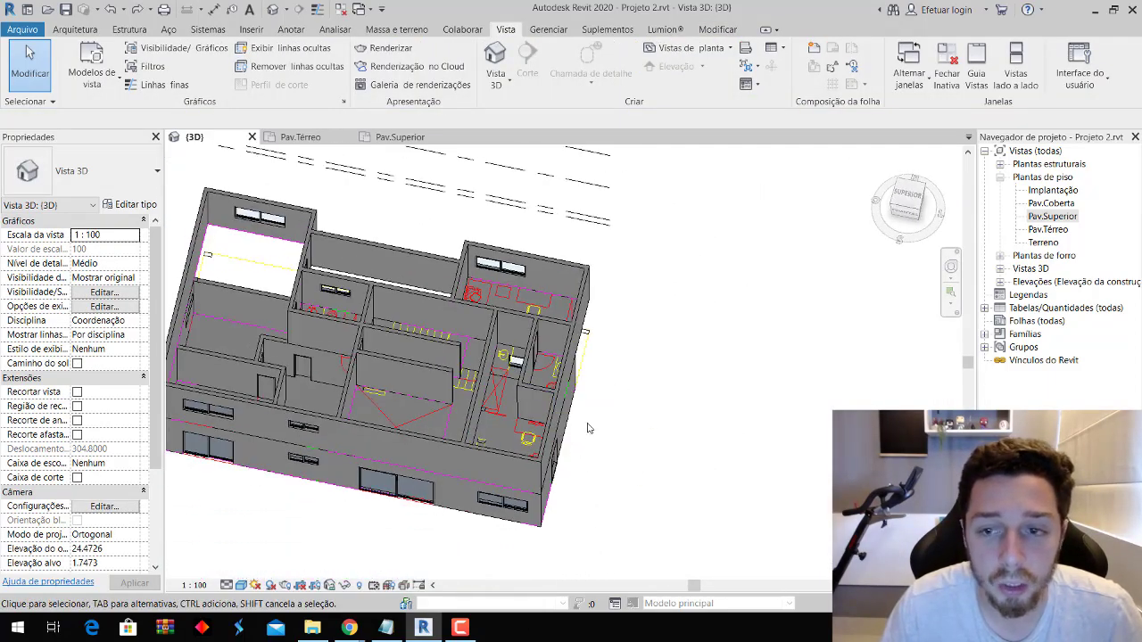
# On Pav.Superior, sketch a rectangular floor slab over the upper hallway and answer the wall-attach prompt.
pyautogui.doubleClick(1050, 216)
pyautogui.scroll(-2, 730, 450)
pyautogui.scroll(-2, 730, 449)
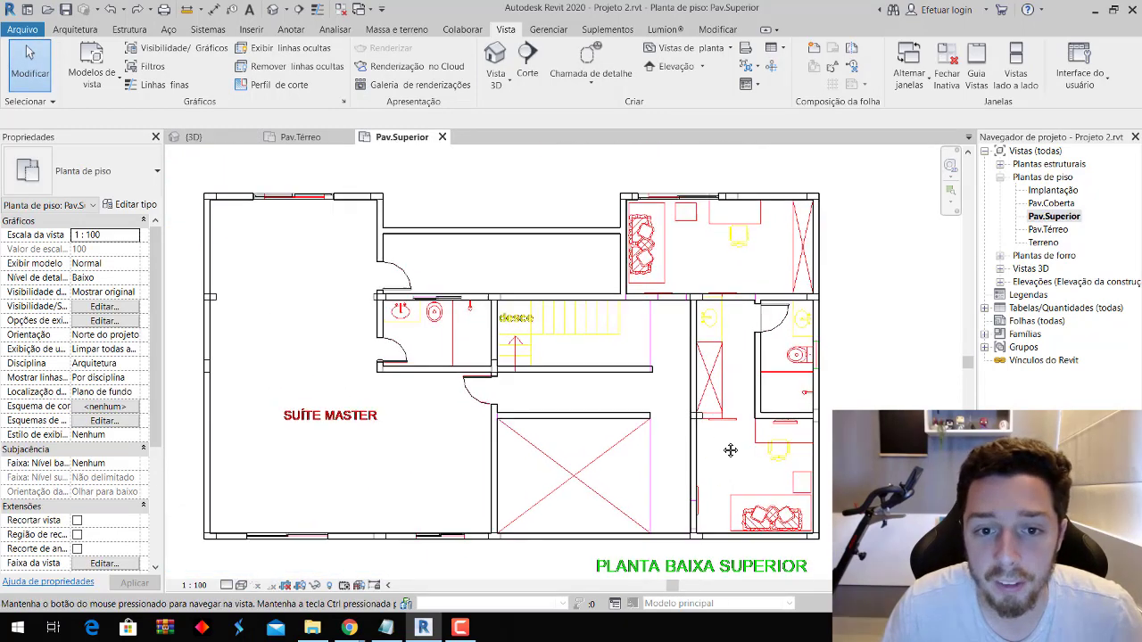
pyautogui.click(98, 31)
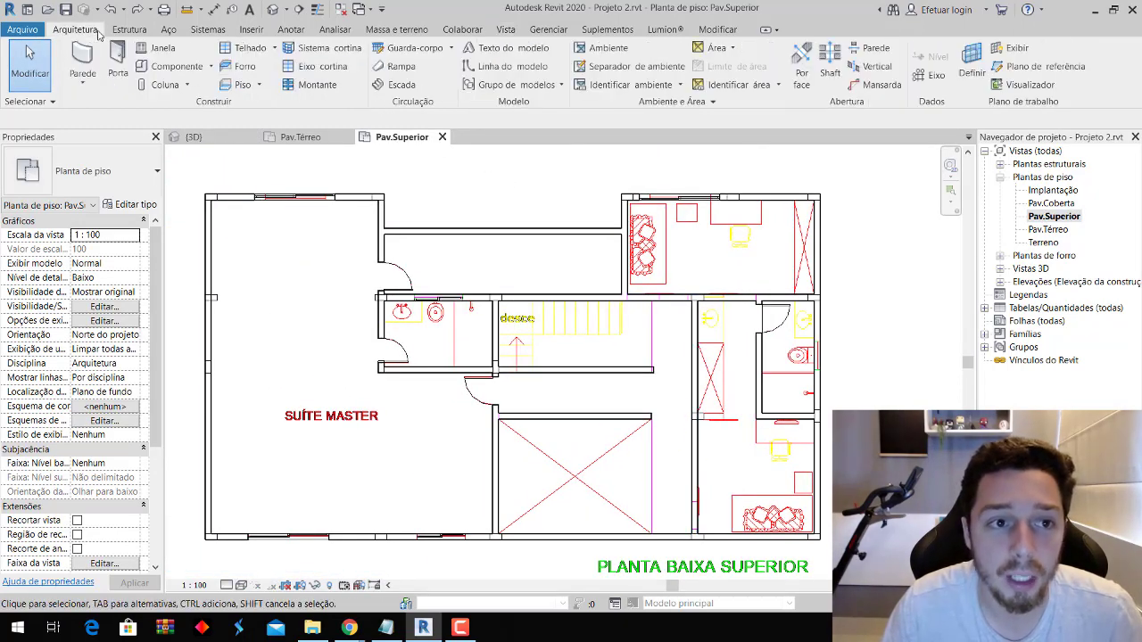
pyautogui.click(234, 86)
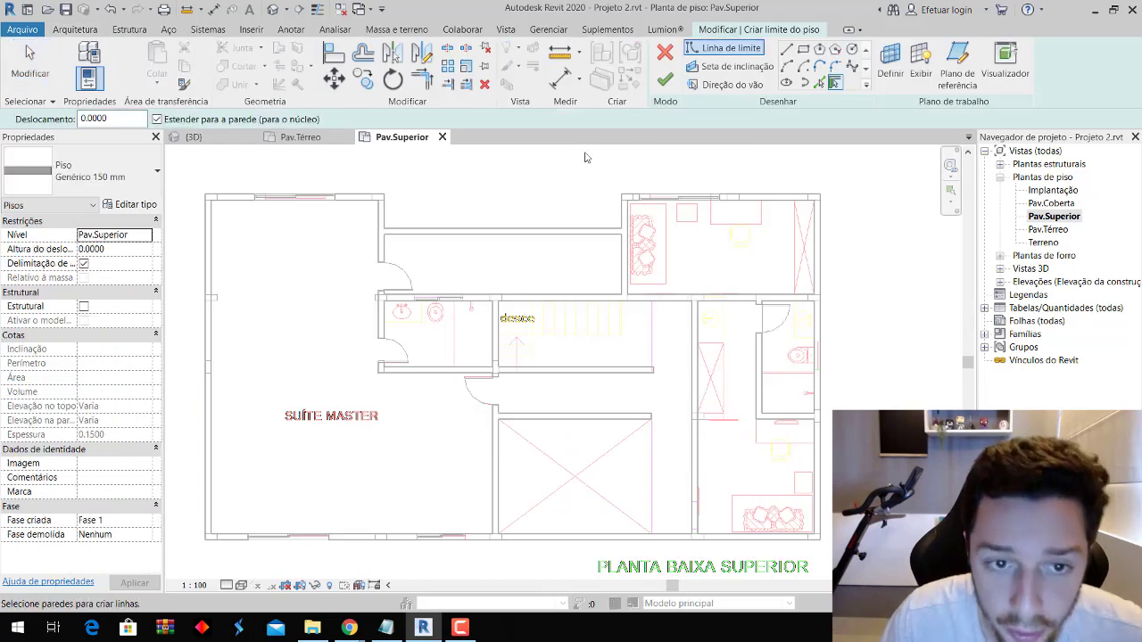
pyautogui.click(622, 234)
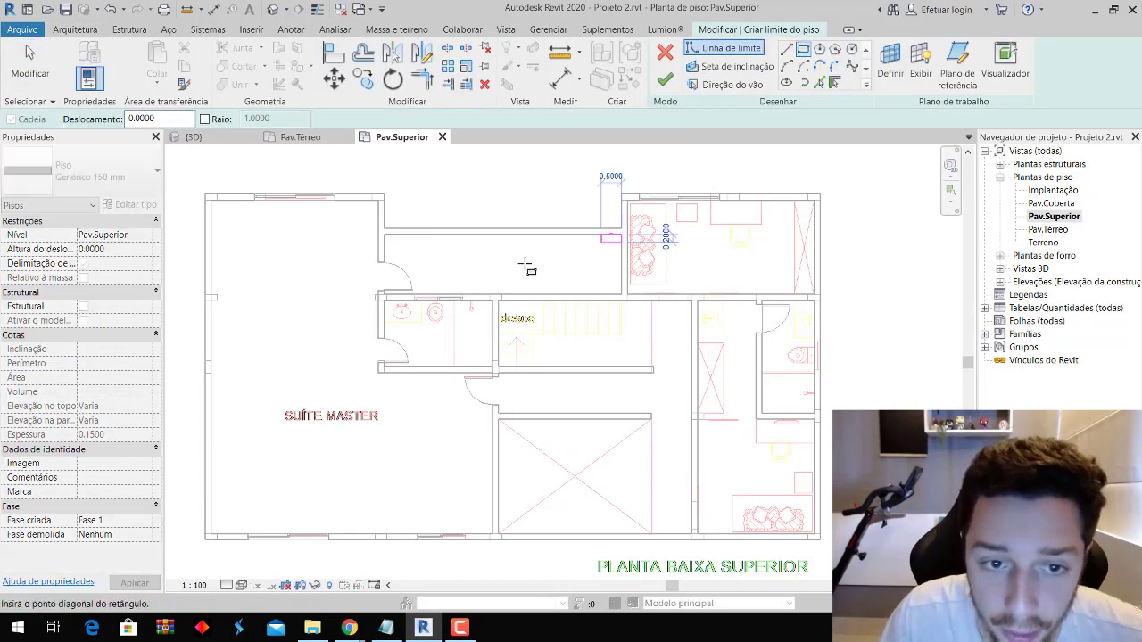
pyautogui.click(385, 295)
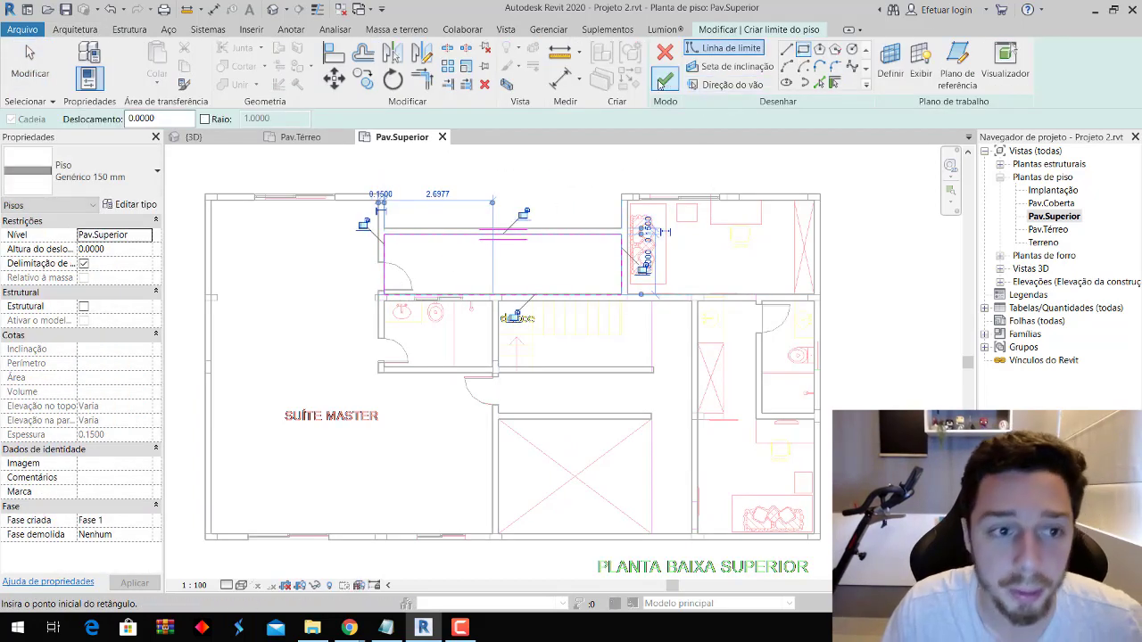
pyautogui.click(661, 83)
pyautogui.click(662, 325)
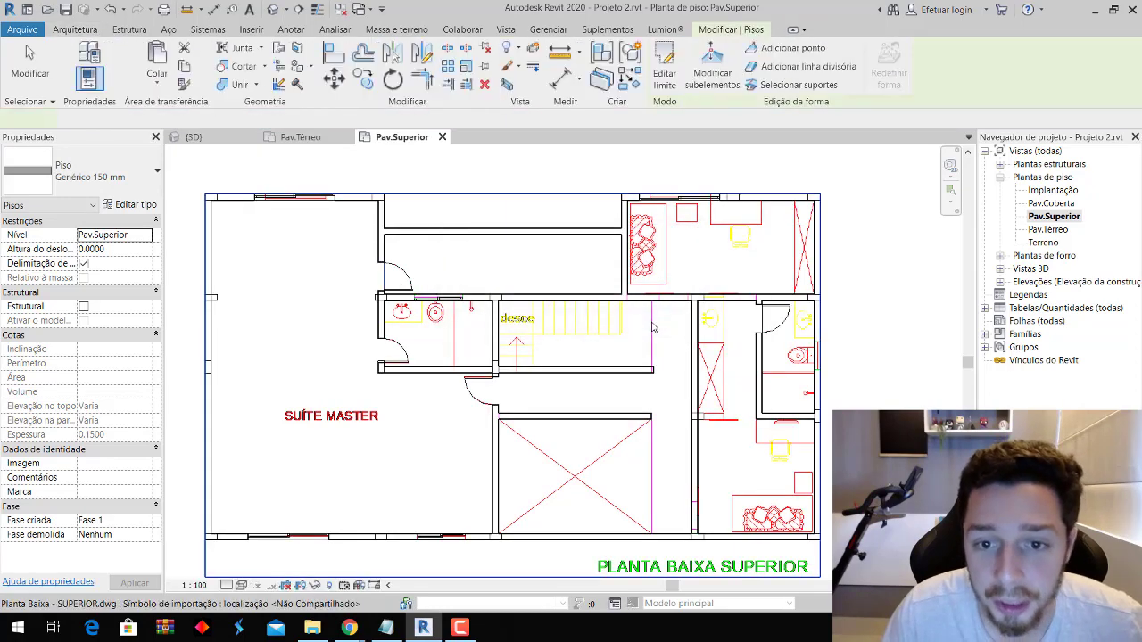
# Add a rectangular 4.451 m² floor slab over the bathroom beside the stairs.
pyautogui.click(68, 32)
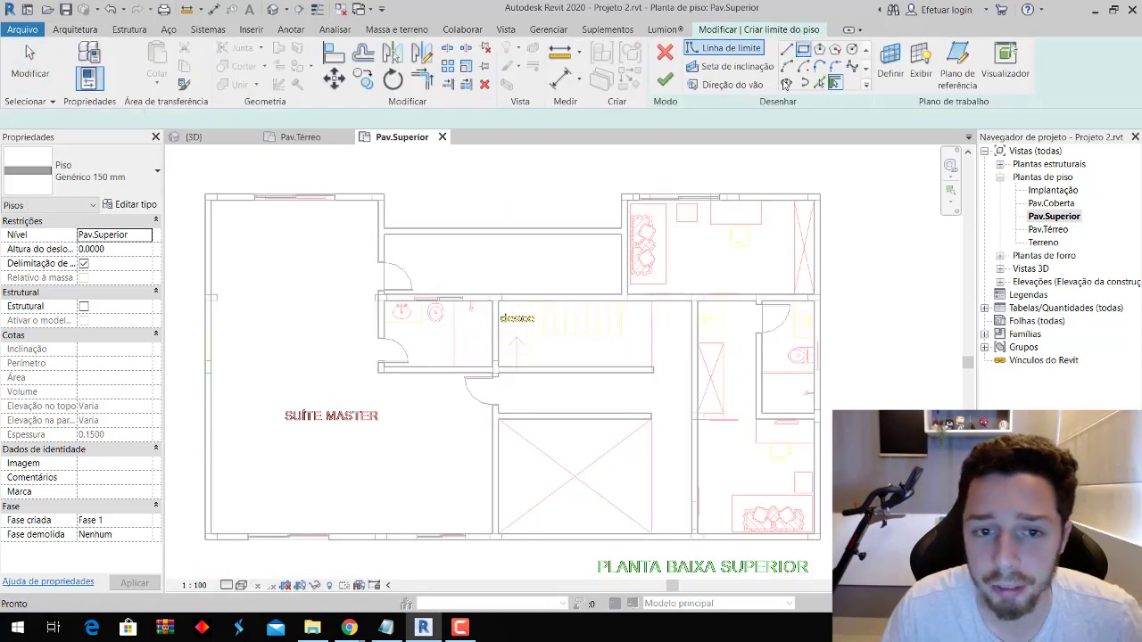
pyautogui.click(803, 48)
pyautogui.scroll(3, 481, 334)
pyautogui.click(498, 267)
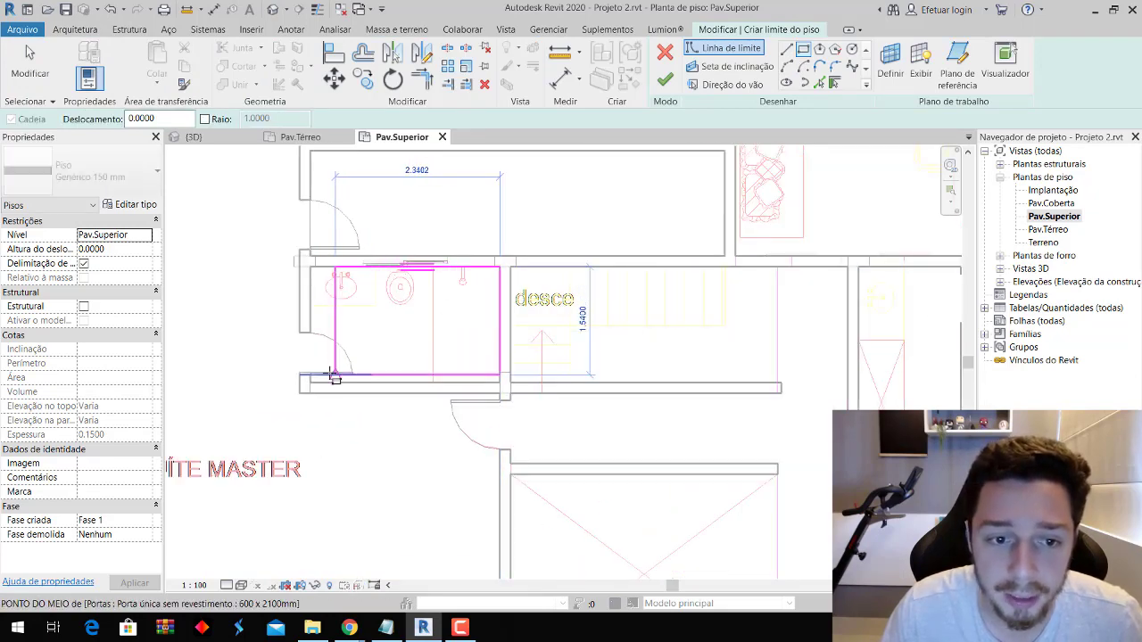
pyautogui.click(310, 381)
pyautogui.click(663, 84)
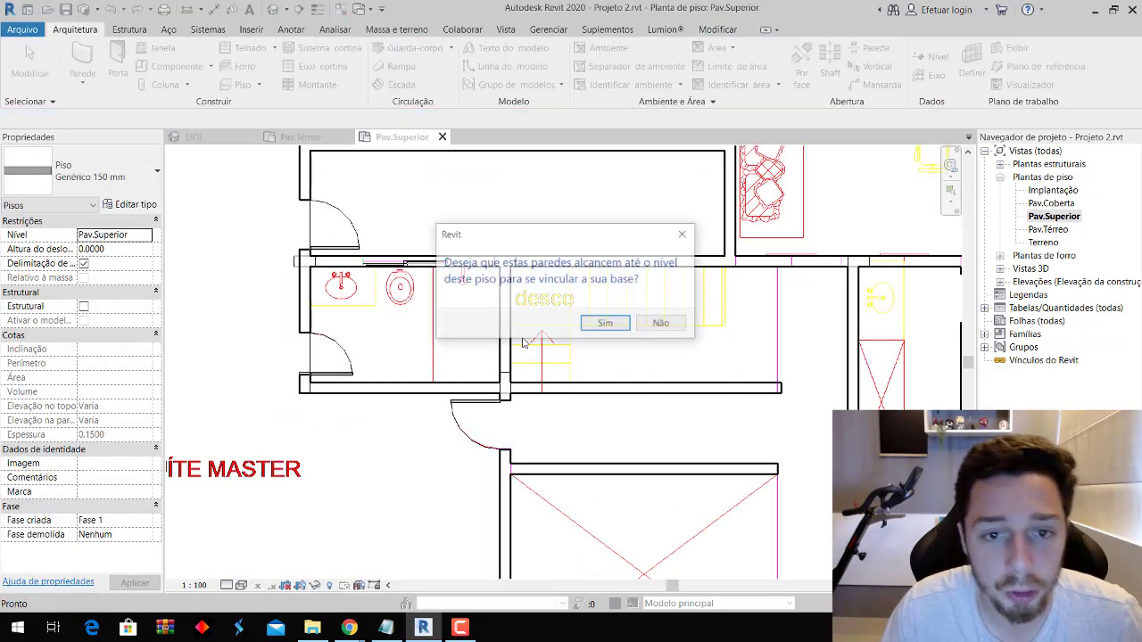
pyautogui.click(669, 324)
pyautogui.scroll(-2, 691, 306)
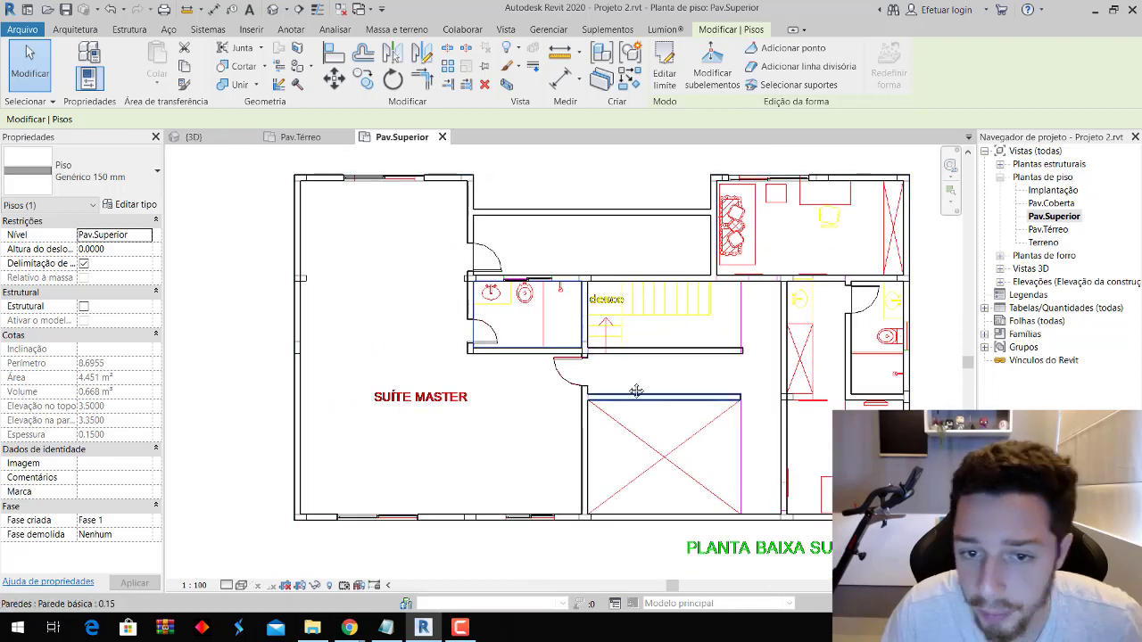
pyautogui.moveTo(566, 395); pyautogui.dragTo(573, 344, button='middle')
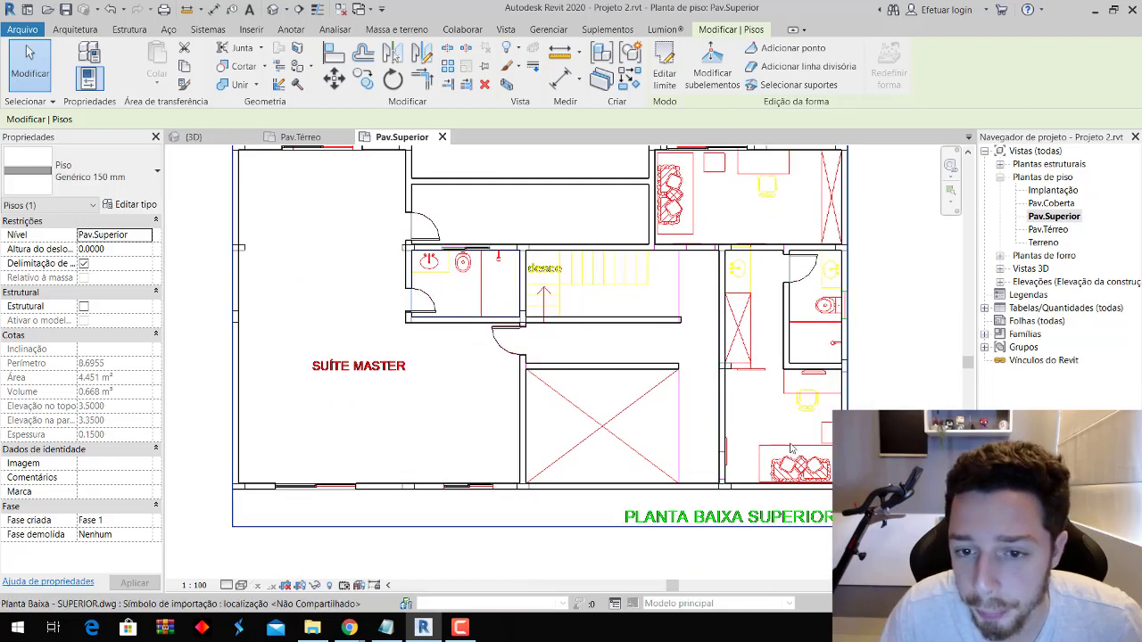
pyautogui.click(242, 585)
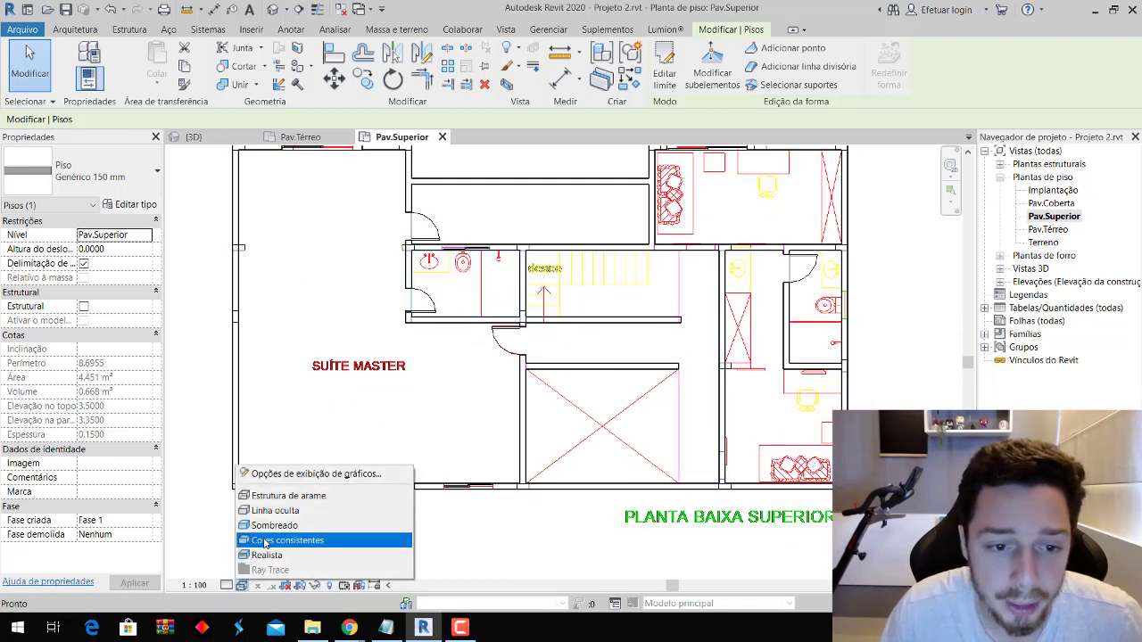
# Set the Pav.Superior plan to the Cores consistentes visual style and zoom to fit.
pyautogui.click(265, 540)
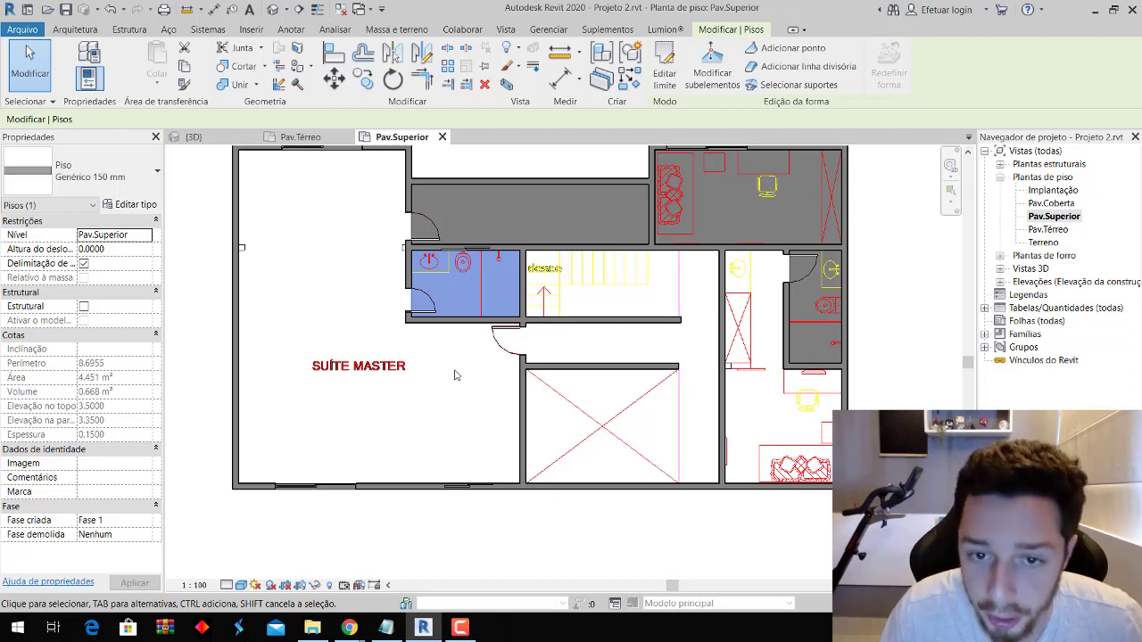
pyautogui.scroll(-2, 454, 375)
pyautogui.scroll(1, 419, 339)
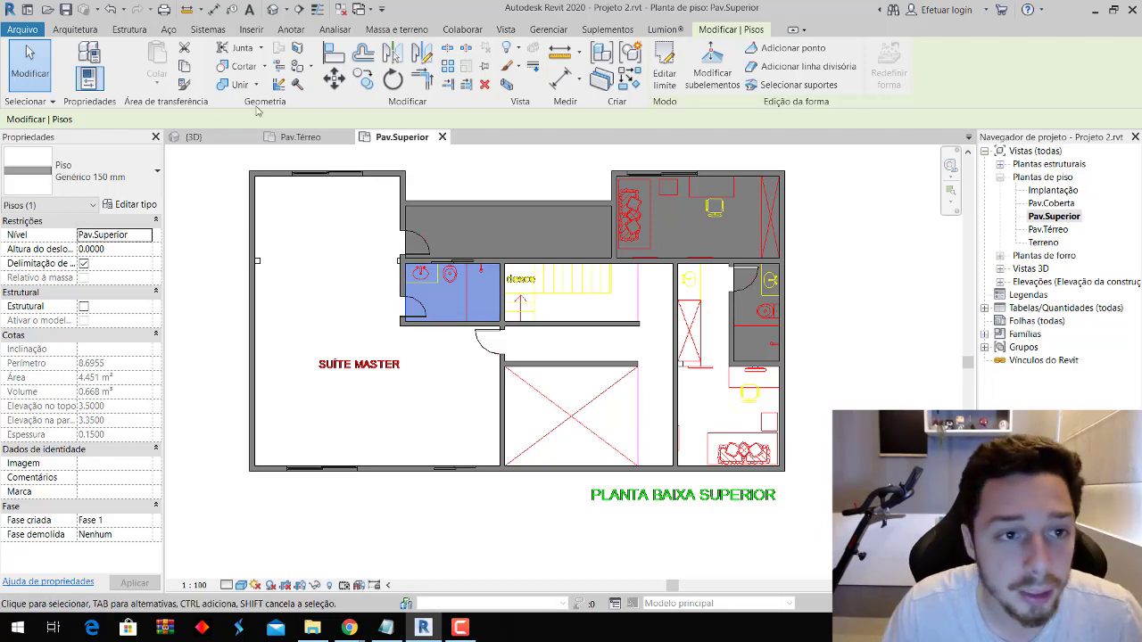
# Start the Suíte Master floor sketch, tracing its bottom and top boundary lines.
pyautogui.click(64, 32)
pyautogui.click(234, 89)
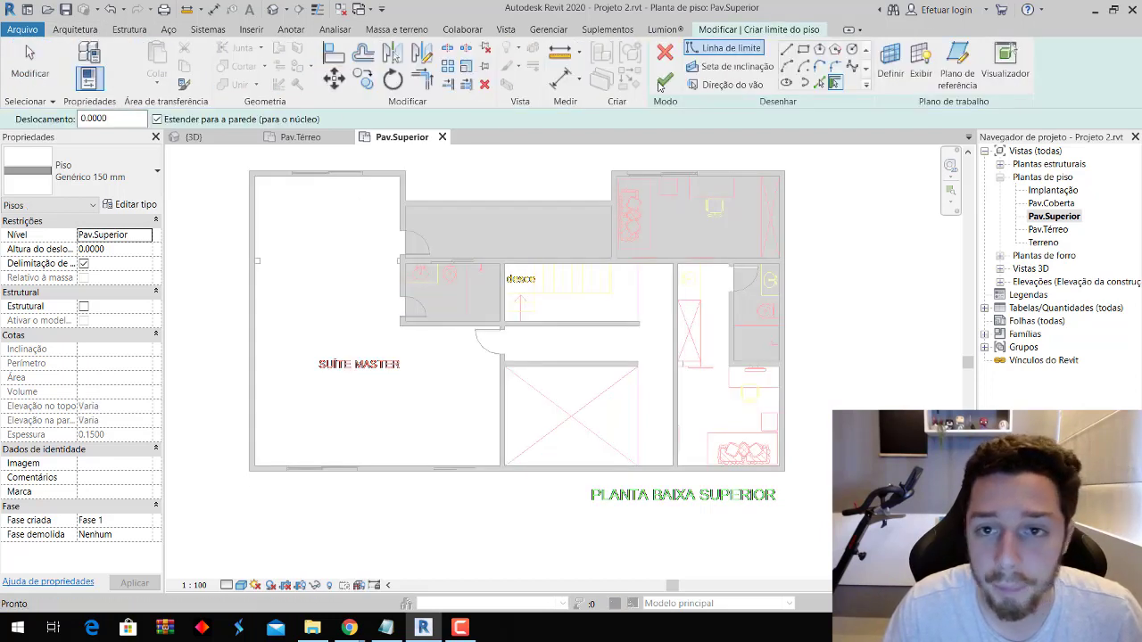
pyautogui.scroll(3, 482, 430)
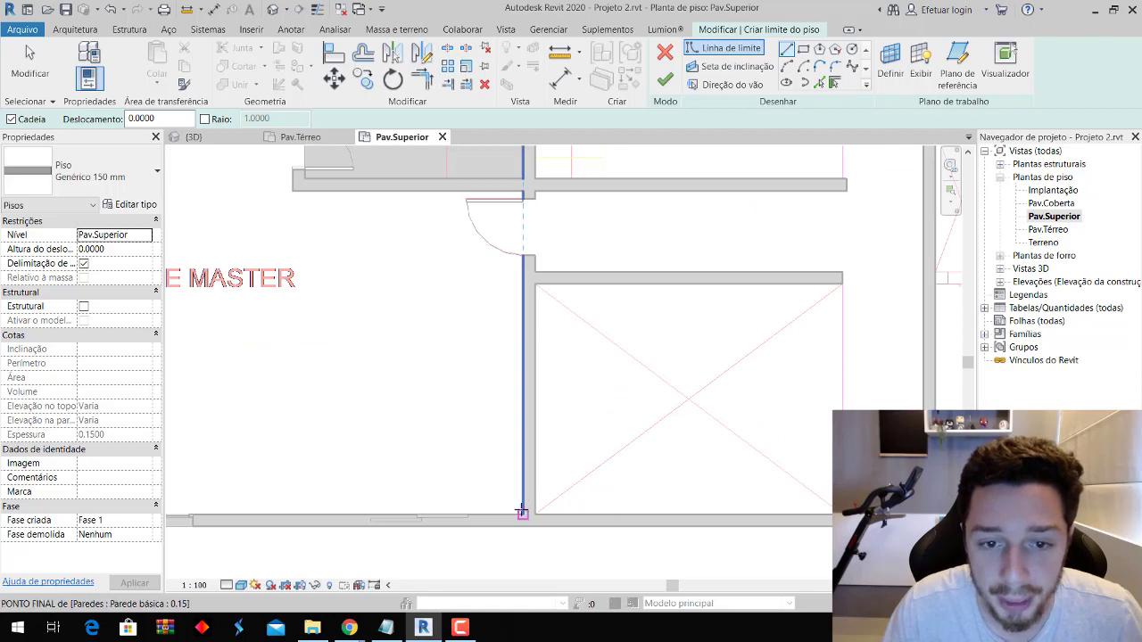
pyautogui.click(522, 515)
pyautogui.moveTo(412, 472); pyautogui.dragTo(740, 401, button='middle')
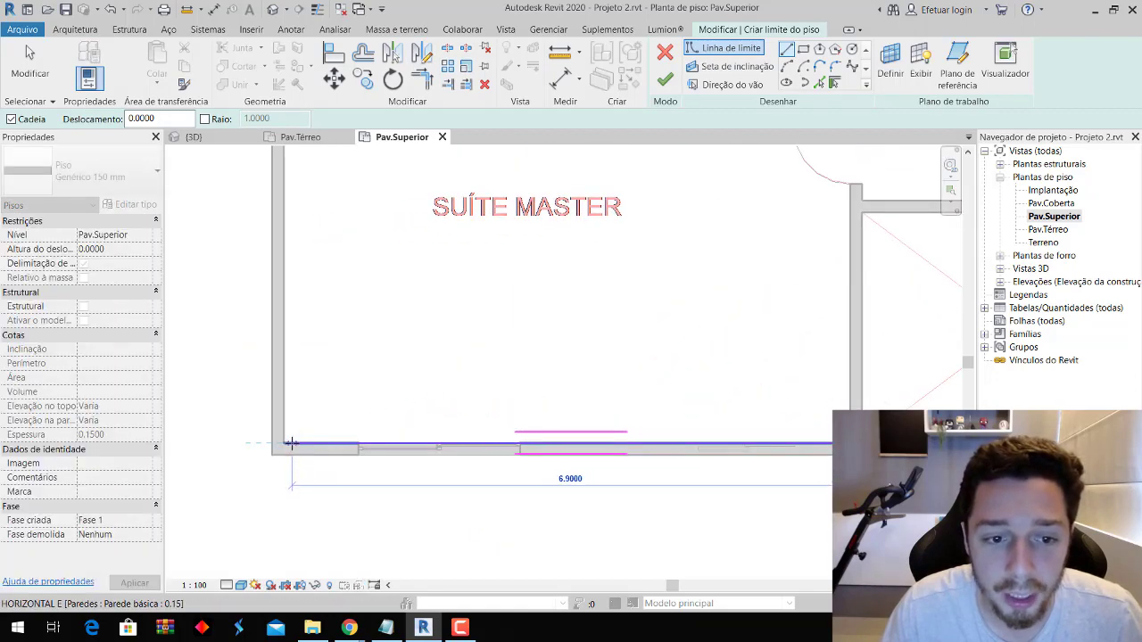
pyautogui.click(293, 437)
pyautogui.moveTo(339, 169); pyautogui.dragTo(351, 405, button='middle')
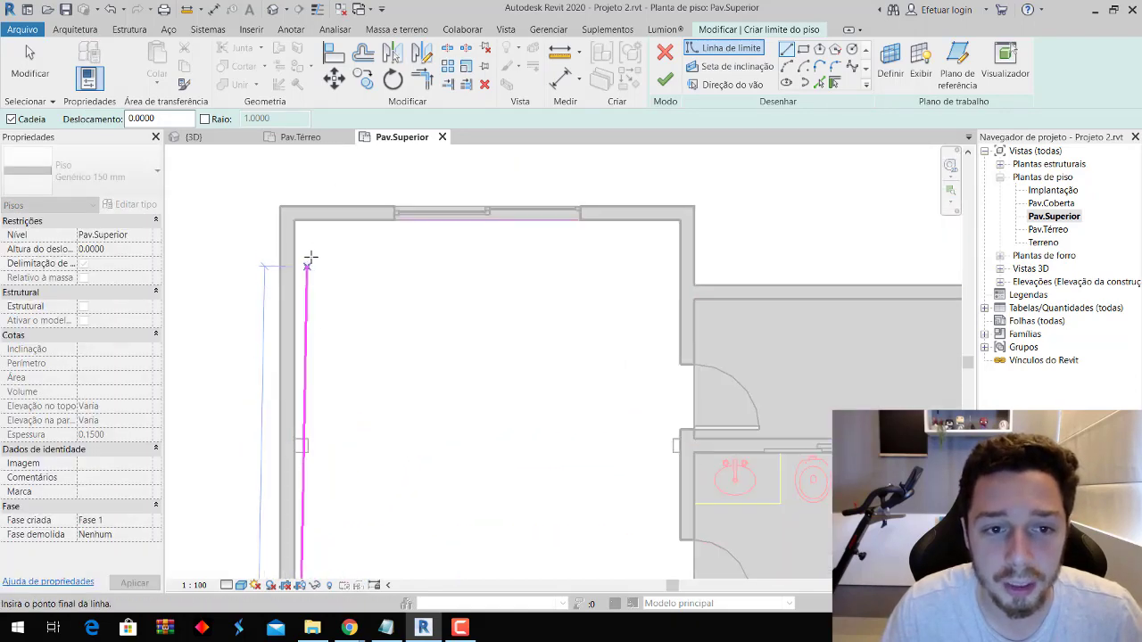
pyautogui.click(680, 219)
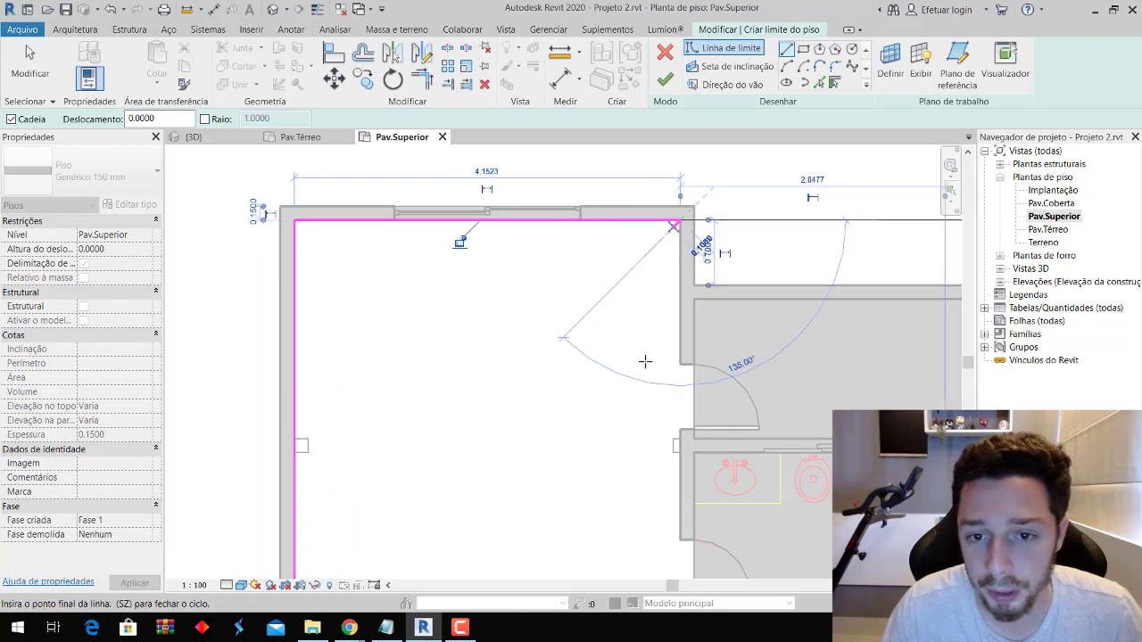
pyautogui.scroll(2, 678, 357)
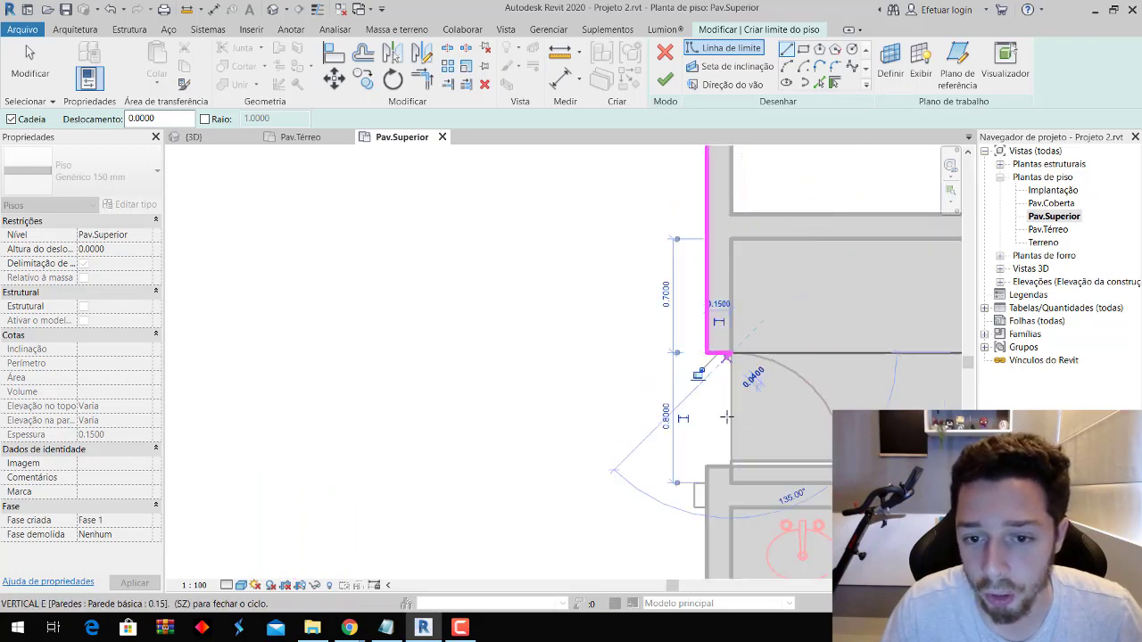
pyautogui.click(707, 465)
pyautogui.scroll(-3, 762, 492)
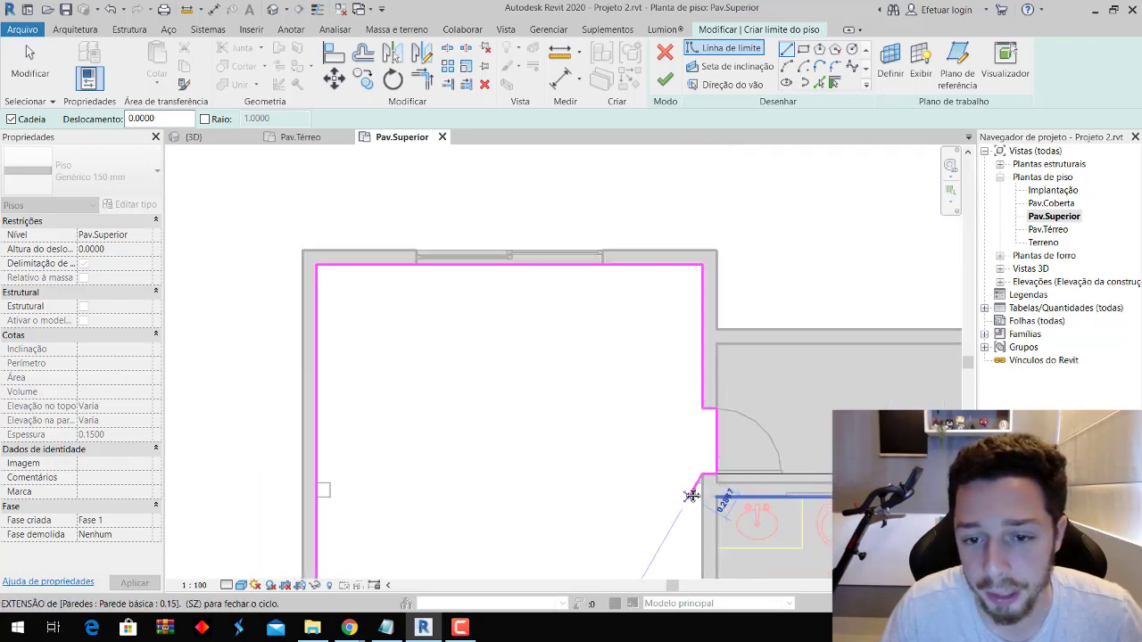
pyautogui.scroll(3, 592, 407)
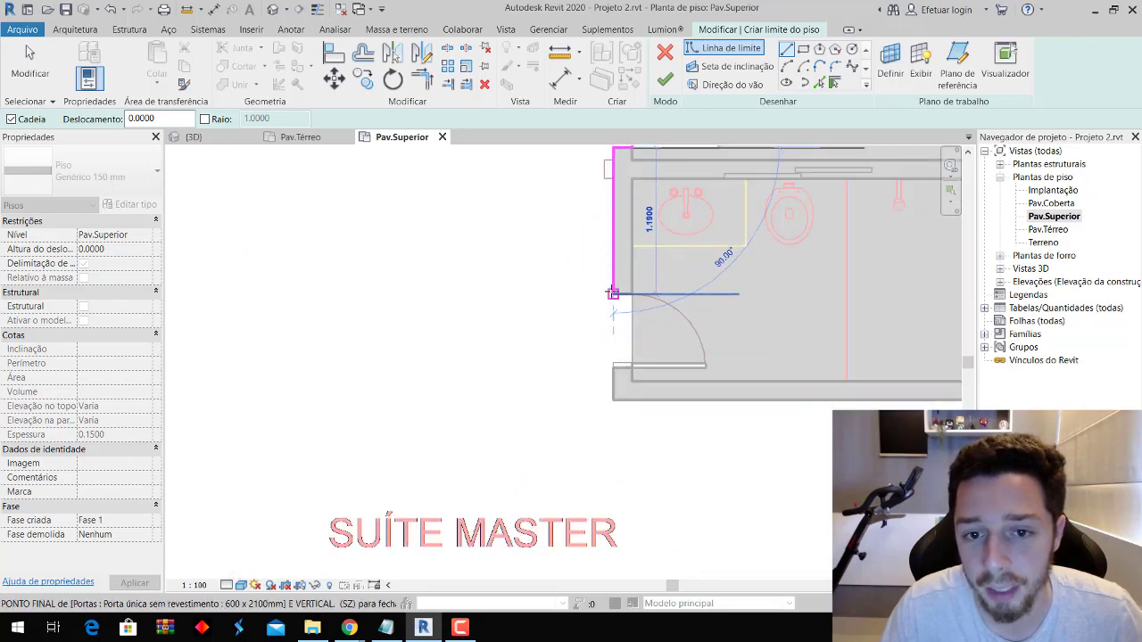
# Close the Suíte Master boundary loop and finish the 46.155 m² slab, declining wall attachment.
pyautogui.click(632, 366)
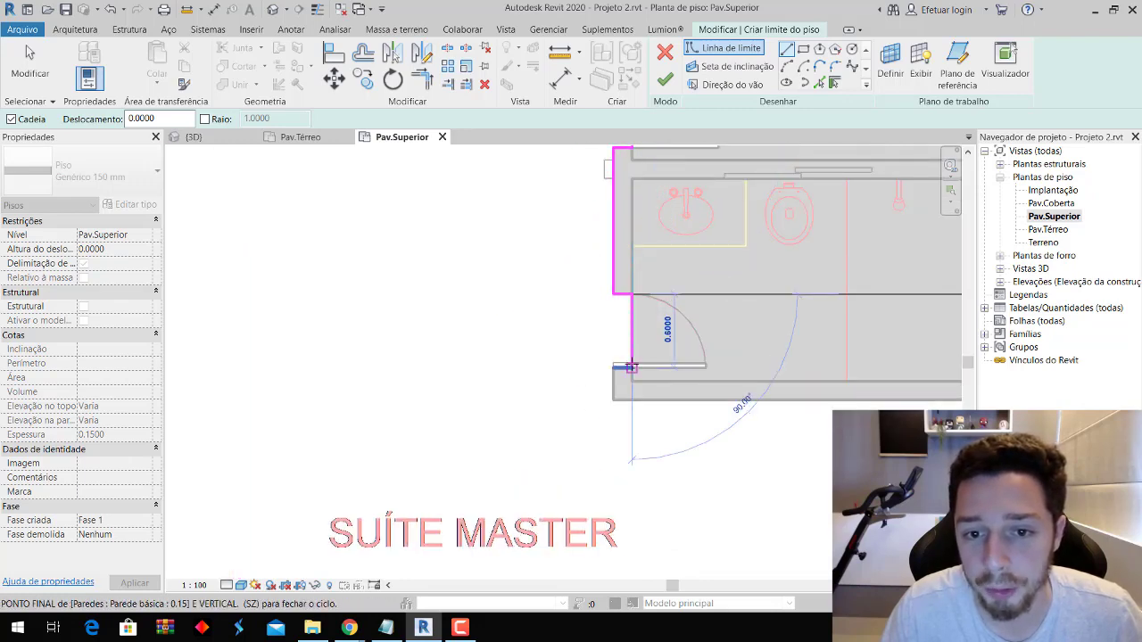
pyautogui.click(613, 366)
pyautogui.click(613, 399)
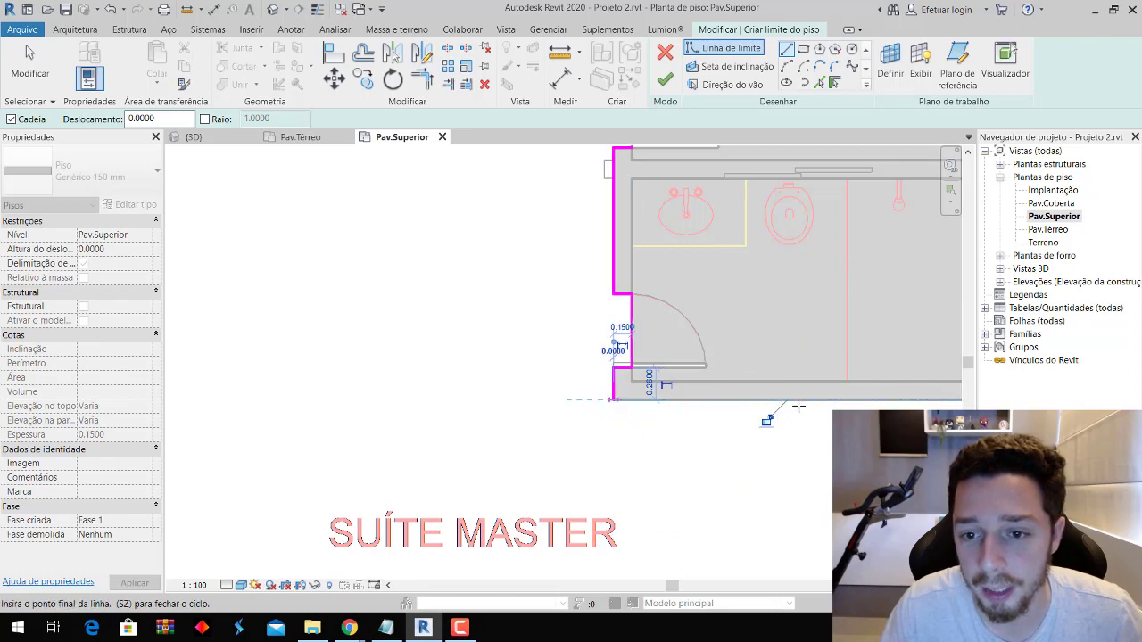
pyautogui.moveTo(764, 416); pyautogui.dragTo(484, 393, button='middle')
pyautogui.click(680, 379)
pyautogui.scroll(-1, 679, 379)
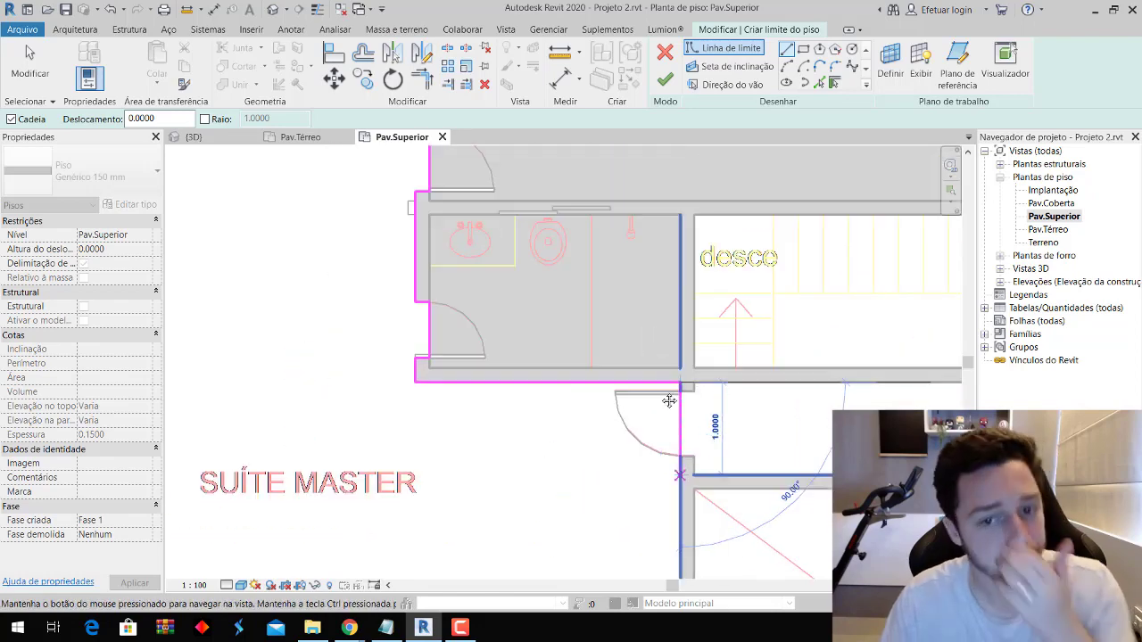
pyautogui.moveTo(680, 382); pyautogui.dragTo(643, 198, button='middle')
pyautogui.click(642, 194)
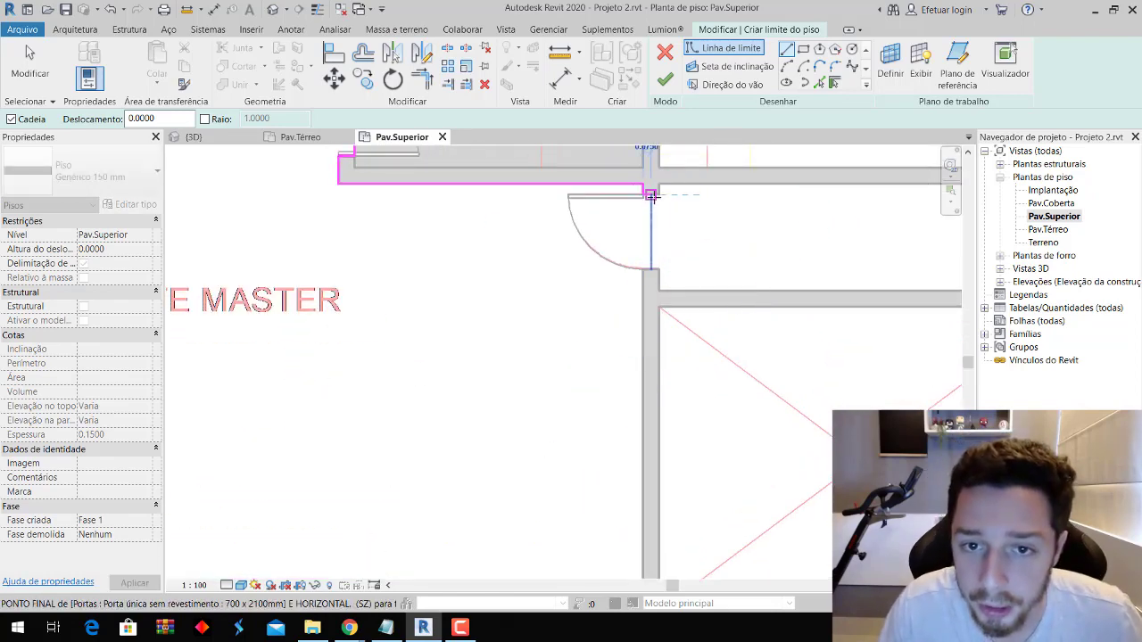
pyautogui.click(642, 268)
pyautogui.moveTo(619, 377); pyautogui.dragTo(622, 256, button='middle')
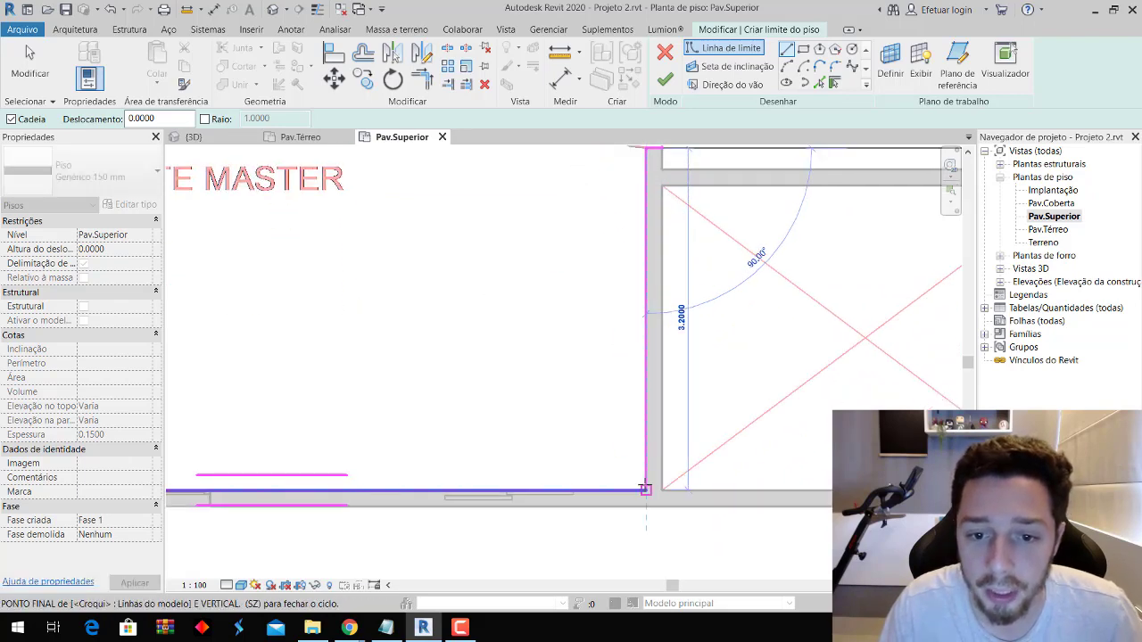
pyautogui.click(665, 80)
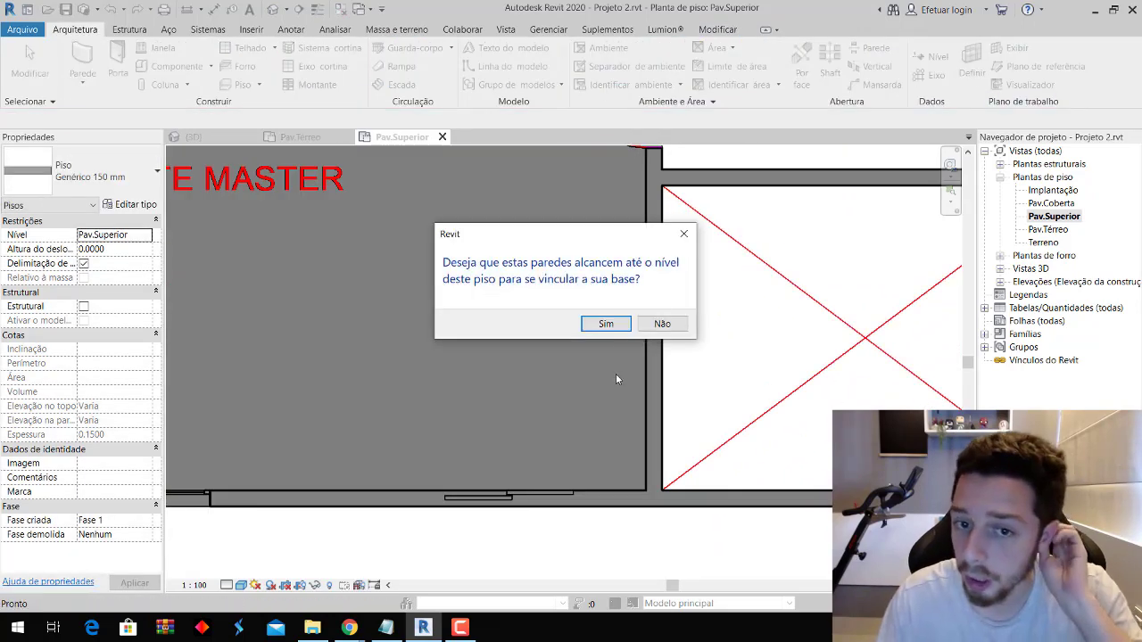
pyautogui.click(660, 325)
# Zoom out and pan to review the new Suíte Master slab on Pav.Superior.
pyautogui.scroll(-3, 631, 304)
pyautogui.moveTo(630, 303); pyautogui.dragTo(577, 344, button='middle')
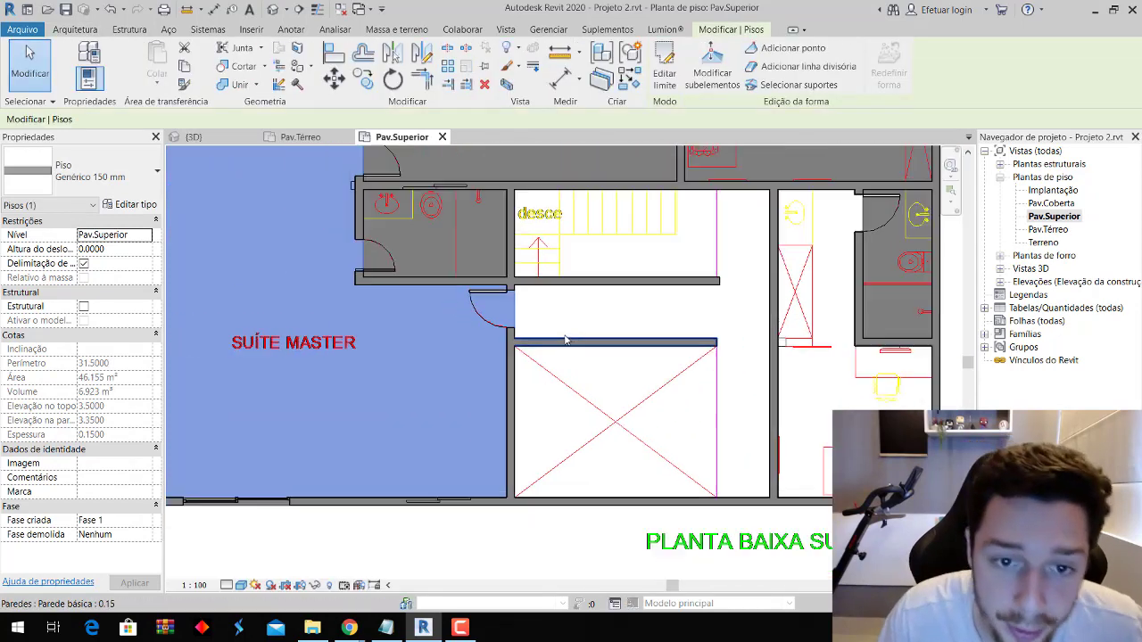
pyautogui.scroll(-1, 577, 341)
pyautogui.scroll(-3, 575, 339)
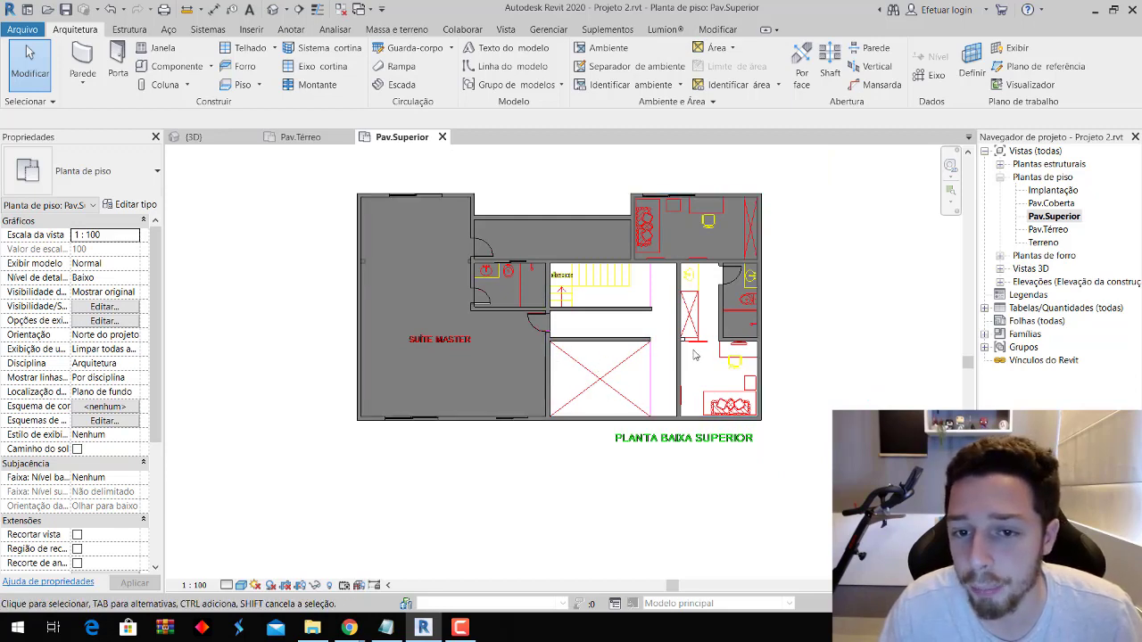
pyautogui.scroll(1, 693, 355)
pyautogui.scroll(1, 692, 348)
pyautogui.scroll(1, 688, 335)
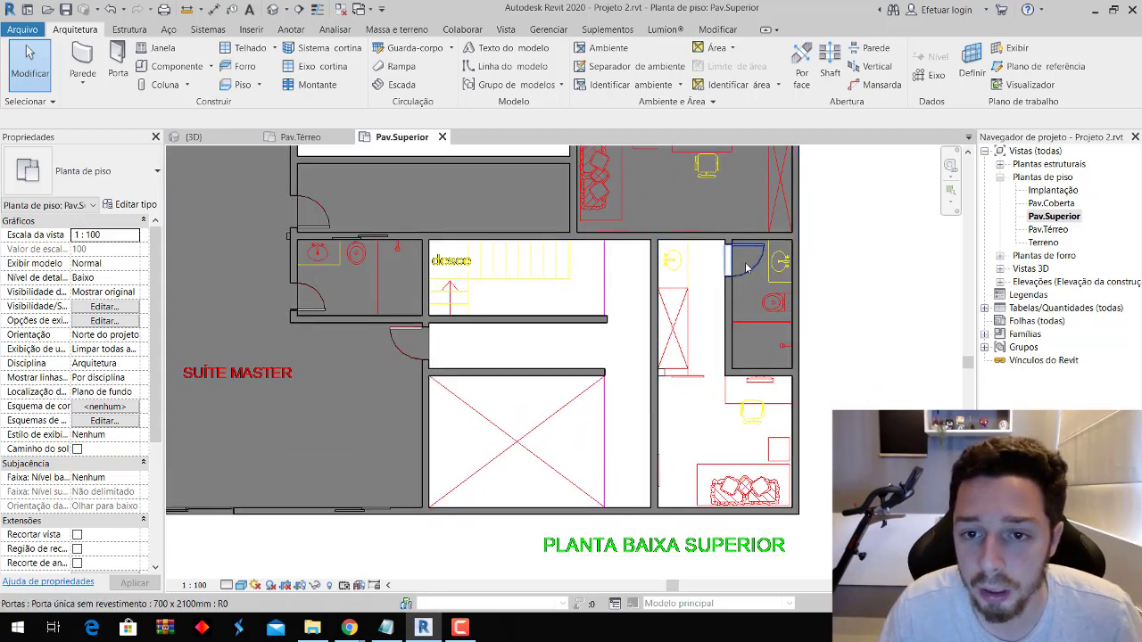
pyautogui.scroll(2, 745, 268)
pyautogui.scroll(-1, 713, 321)
pyautogui.scroll(-1, 680, 369)
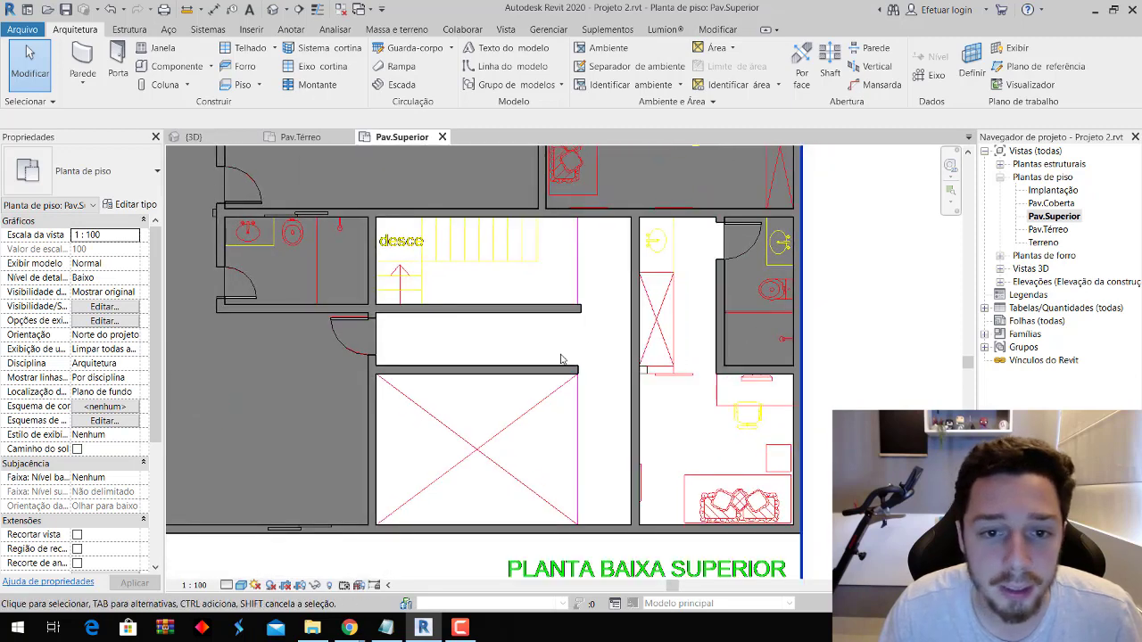
# Start a floor boundary for the right wing, tracing its top, bottom and right edges.
pyautogui.click(239, 85)
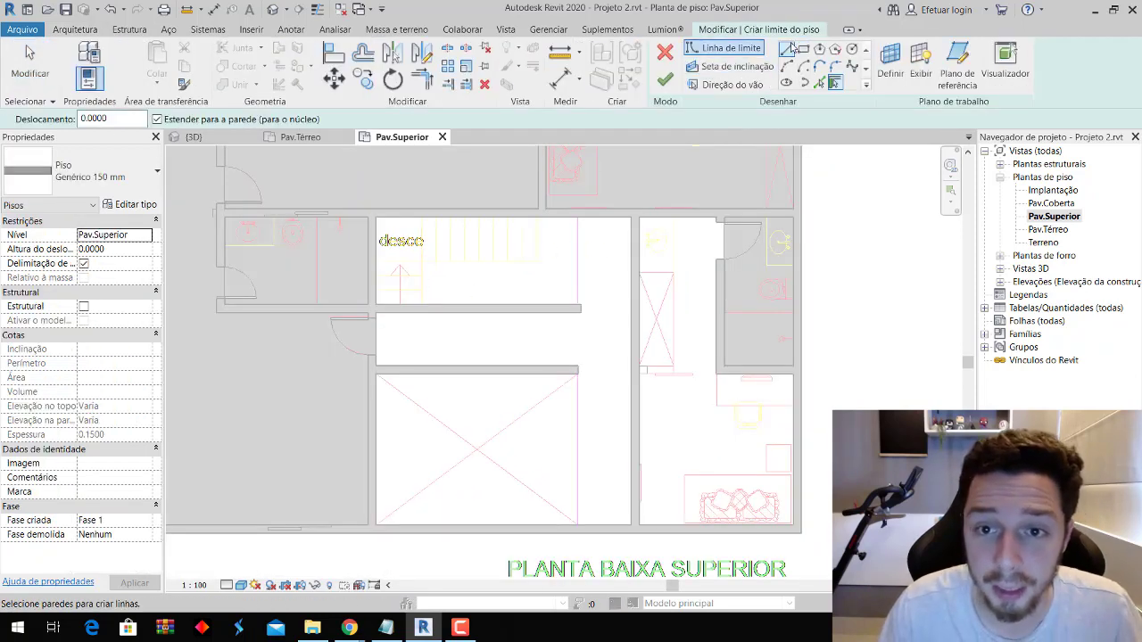
pyautogui.scroll(2, 722, 198)
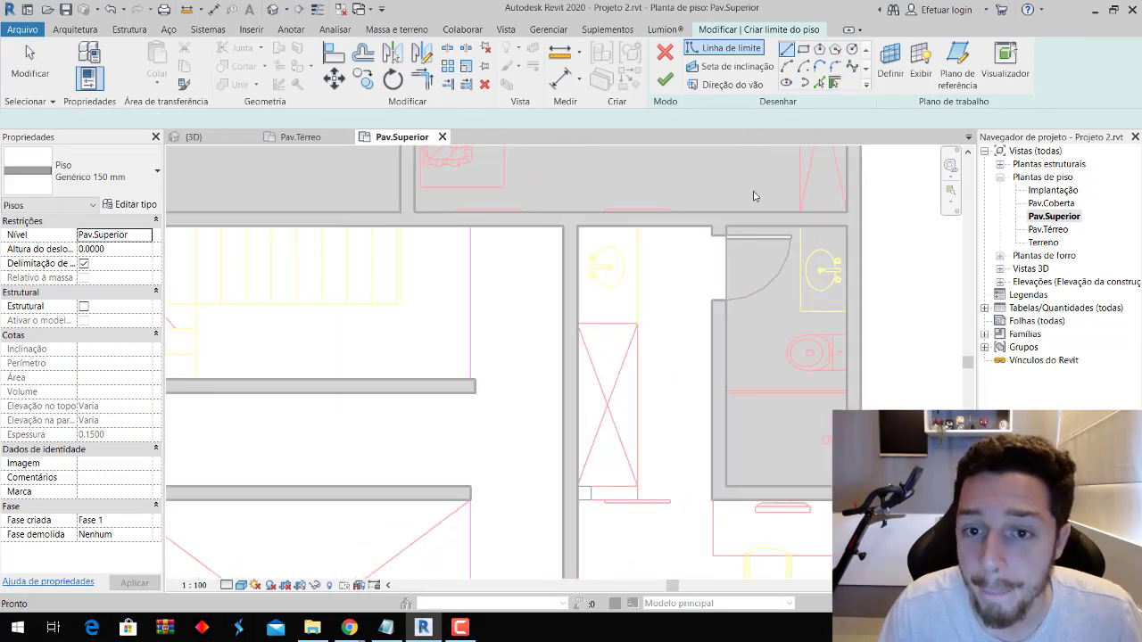
pyautogui.scroll(1, 728, 239)
pyautogui.click(714, 232)
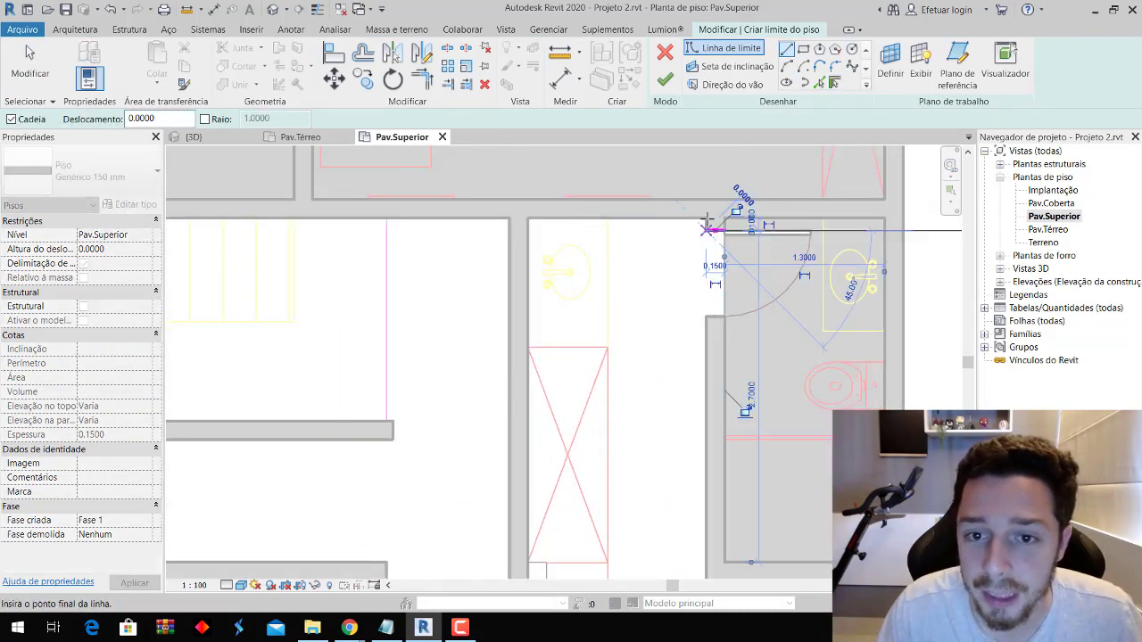
pyautogui.click(526, 220)
pyautogui.scroll(-1, 536, 205)
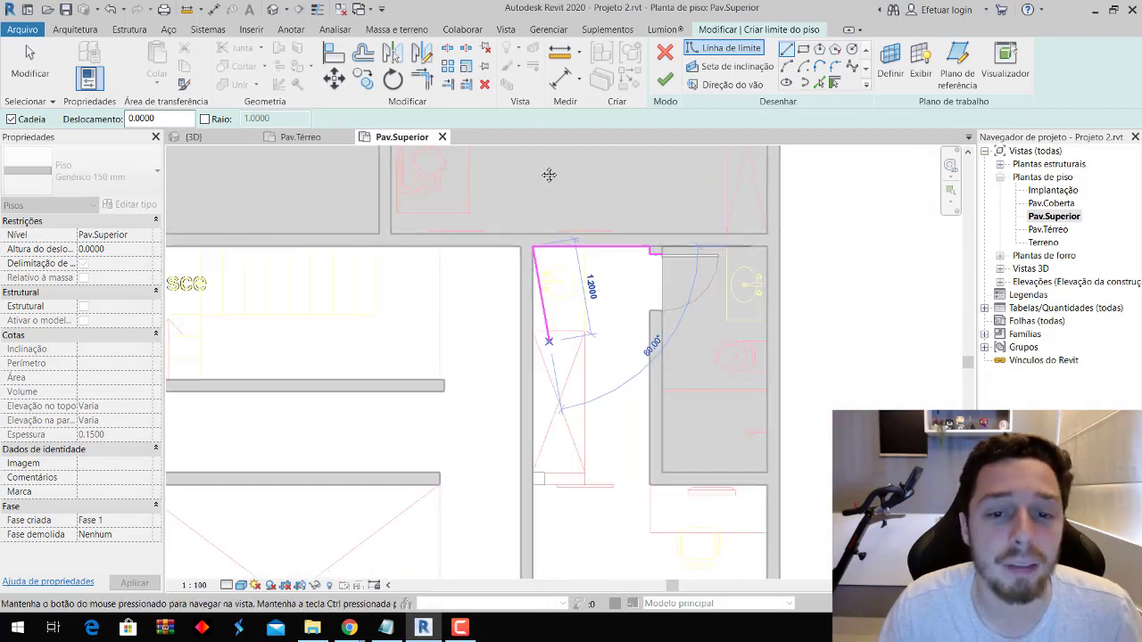
pyautogui.scroll(-1, 548, 173)
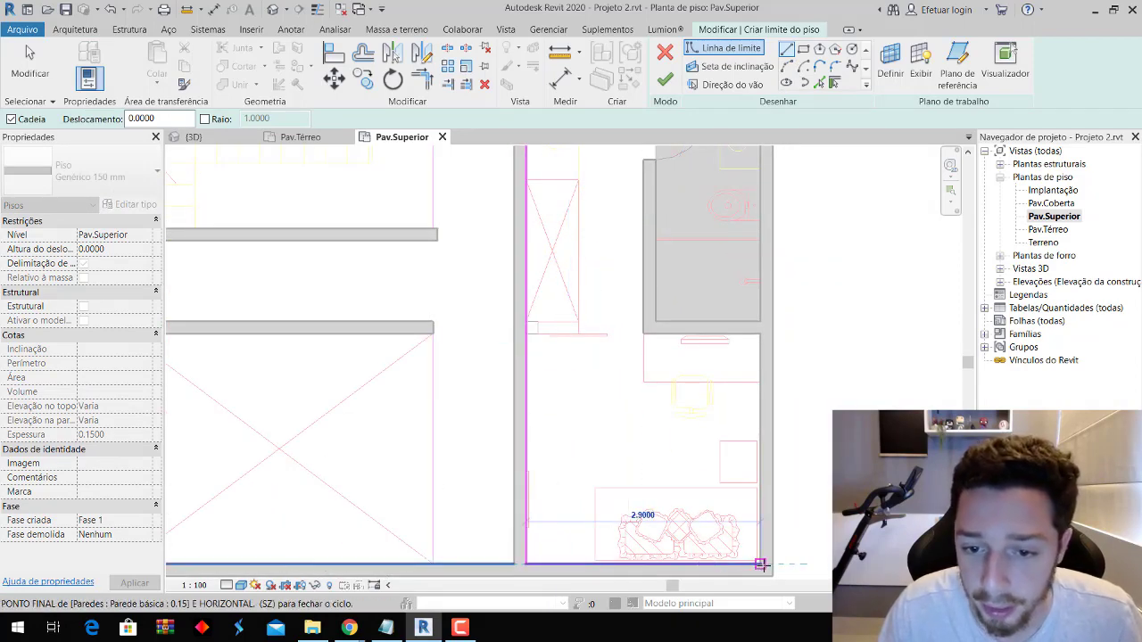
pyautogui.click(760, 563)
# Complete the boundary with the 1.4500 edge and jog, finishing the 12.648 m² slab without attaching walls.
pyautogui.click(760, 333)
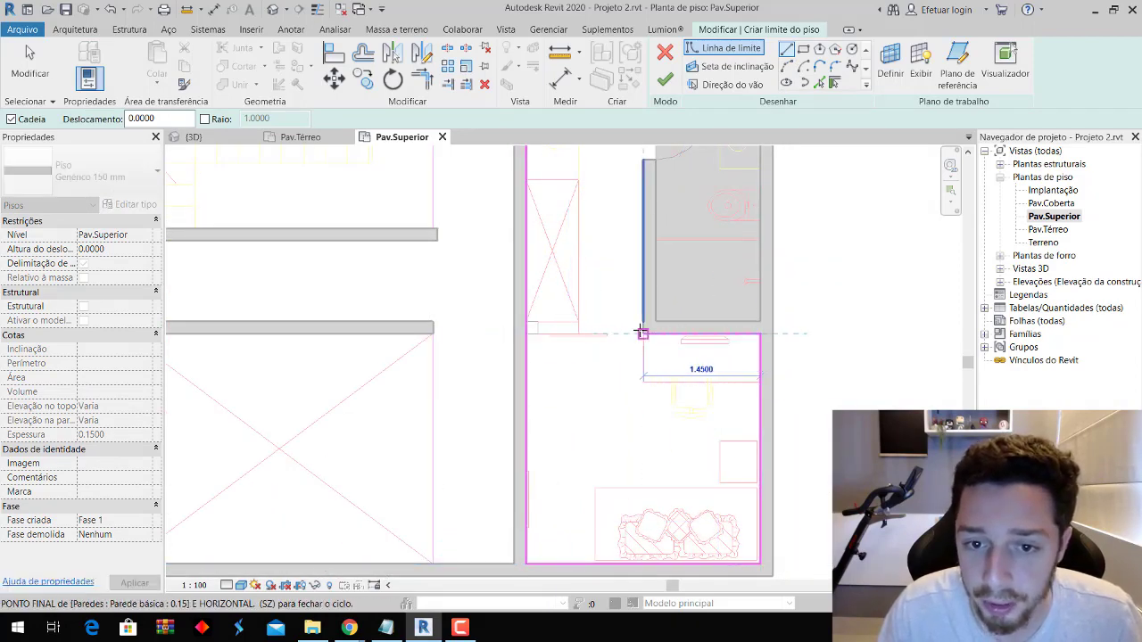
pyautogui.click(641, 333)
pyautogui.scroll(3, 638, 348)
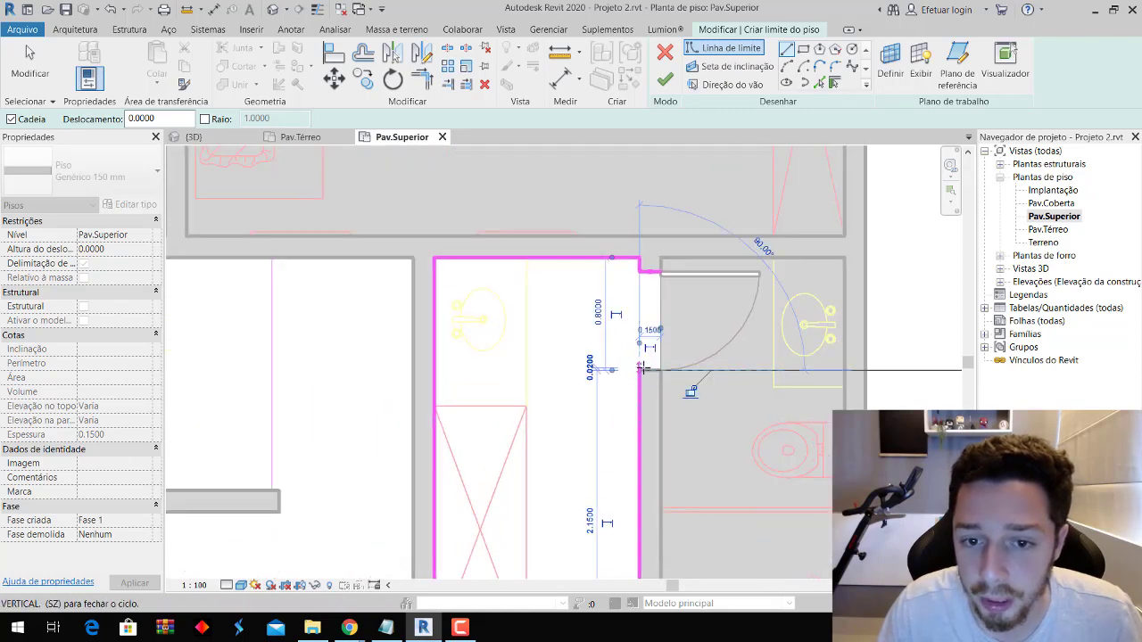
pyautogui.click(642, 368)
pyautogui.click(660, 369)
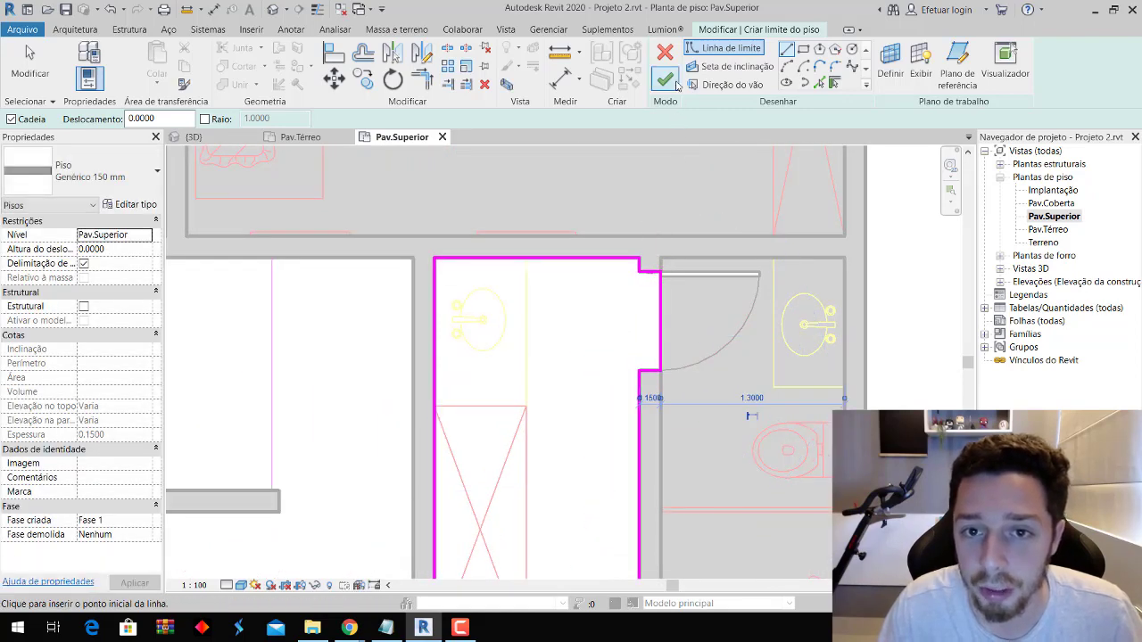
pyautogui.click(675, 83)
pyautogui.click(662, 323)
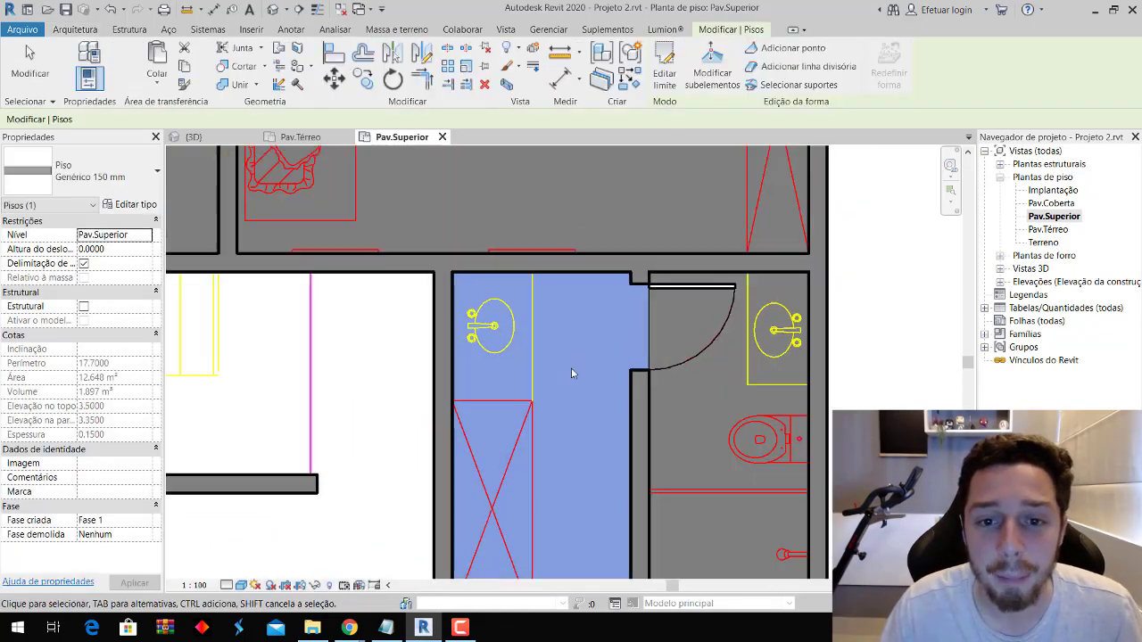
# Move the view to the stair area and start another floor sketch.
pyautogui.scroll(-3, 571, 374)
pyautogui.moveTo(571, 267); pyautogui.dragTo(571, 375, button='middle')
pyautogui.scroll(3, 434, 372)
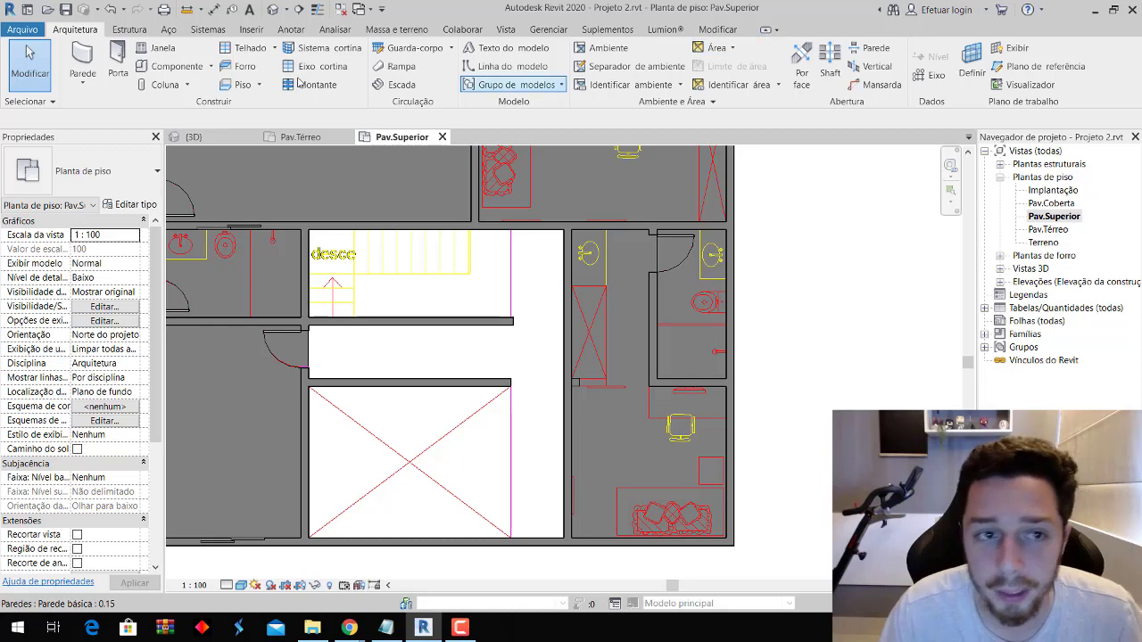
pyautogui.press('Return')
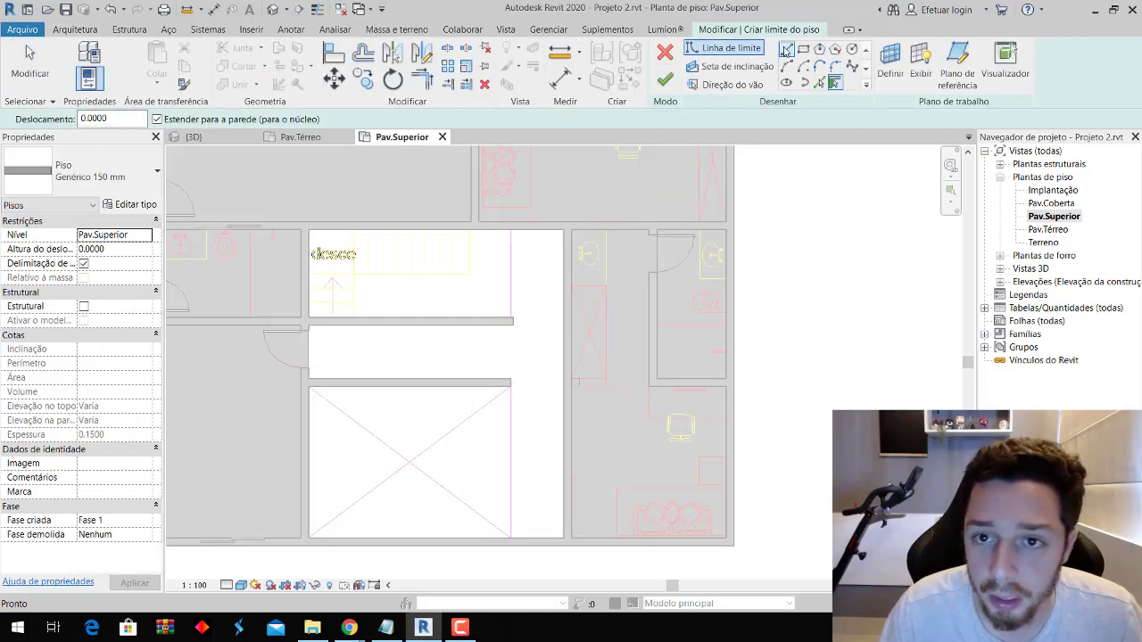
# Trace the hallway boundary's top edge and vertical edges around the stair and void.
pyautogui.scroll(2, 413, 340)
pyautogui.click(256, 398)
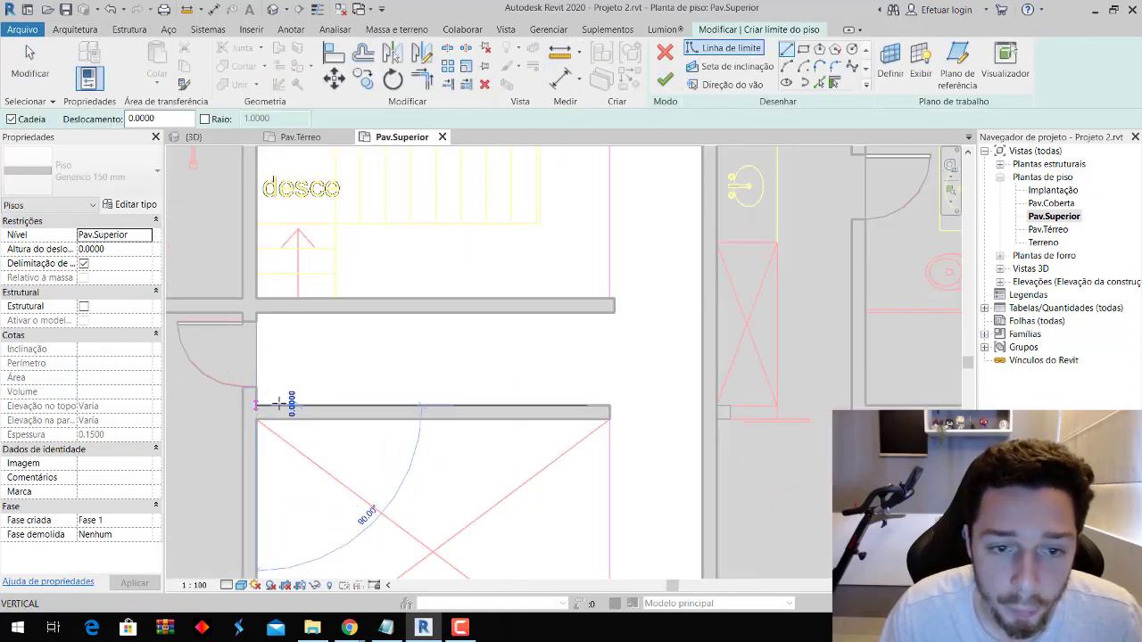
pyautogui.click(581, 394)
pyautogui.moveTo(611, 420); pyautogui.dragTo(543, 250, button='middle')
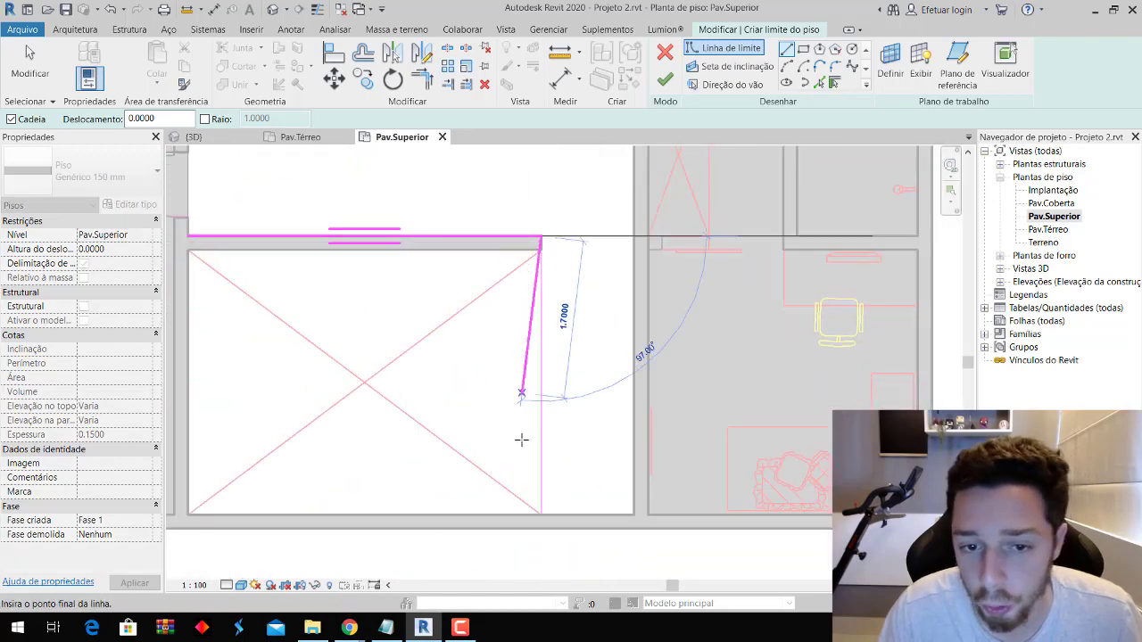
pyautogui.click(543, 514)
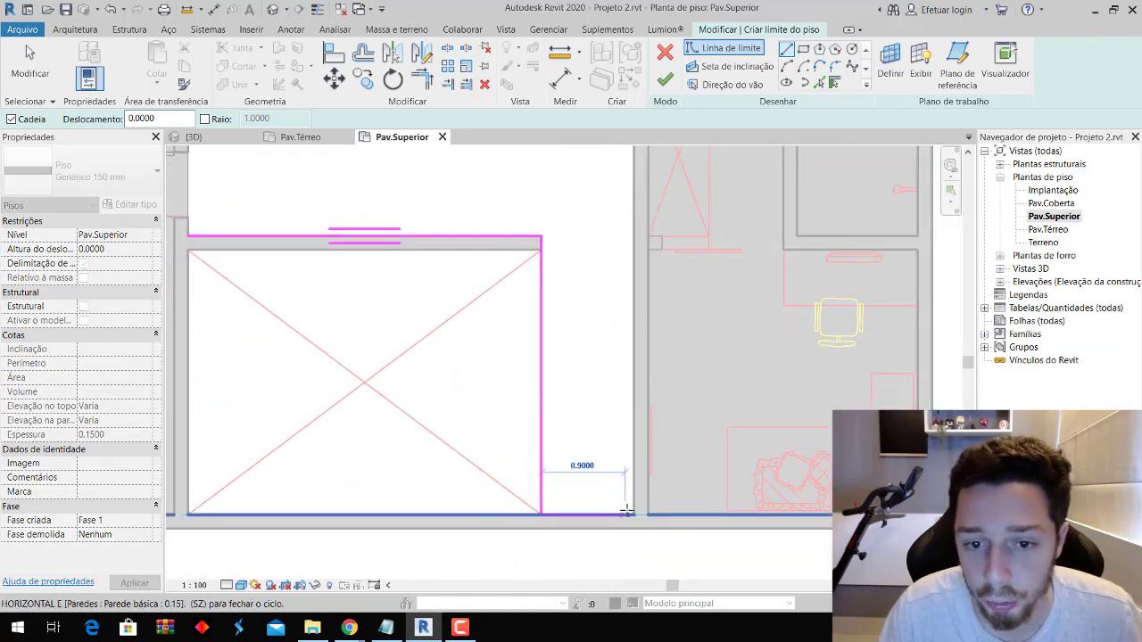
pyautogui.moveTo(581, 245); pyautogui.dragTo(557, 472, button='middle')
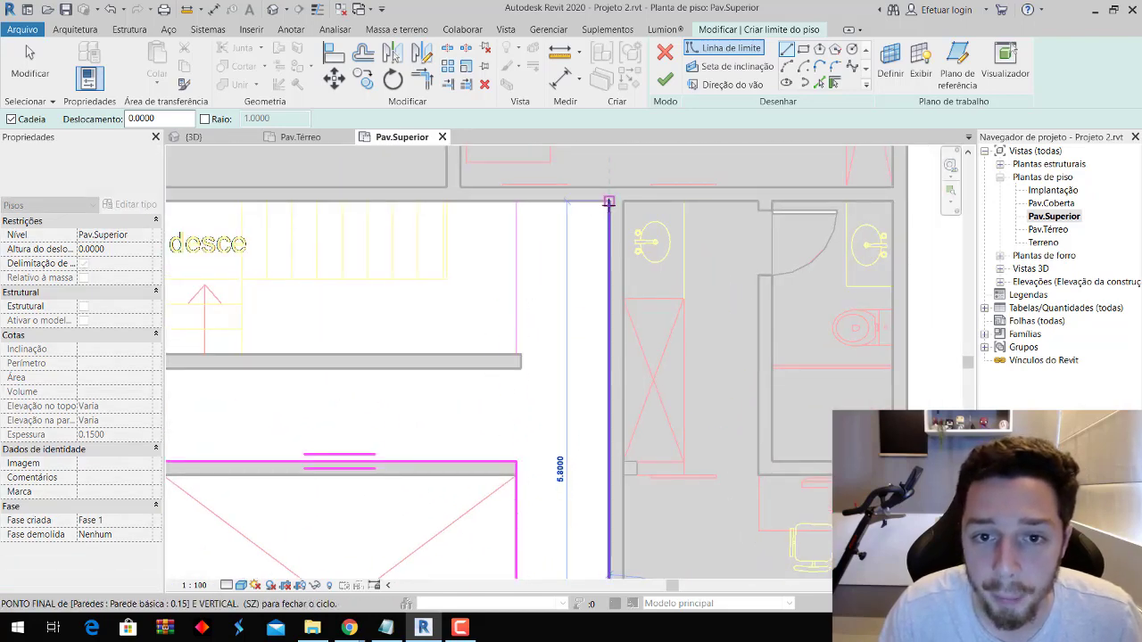
pyautogui.click(520, 204)
# Close the corridor boundary loop and finish the hallway slab without attaching walls, then zoom out.
pyautogui.click(523, 368)
pyautogui.moveTo(259, 356); pyautogui.dragTo(479, 348, button='middle')
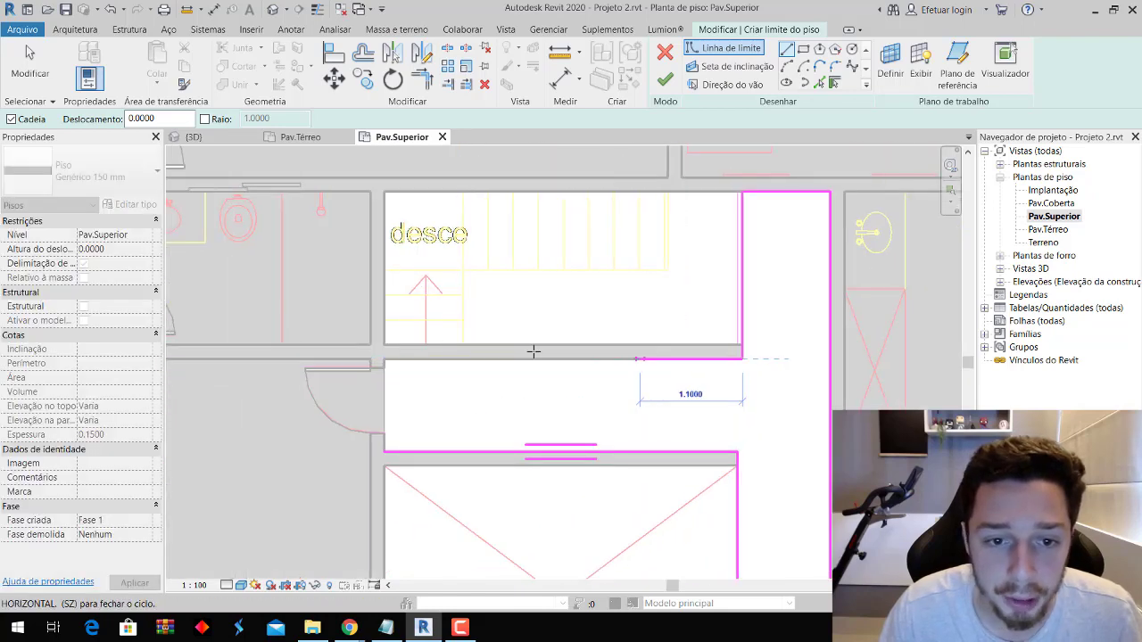
pyautogui.click(384, 358)
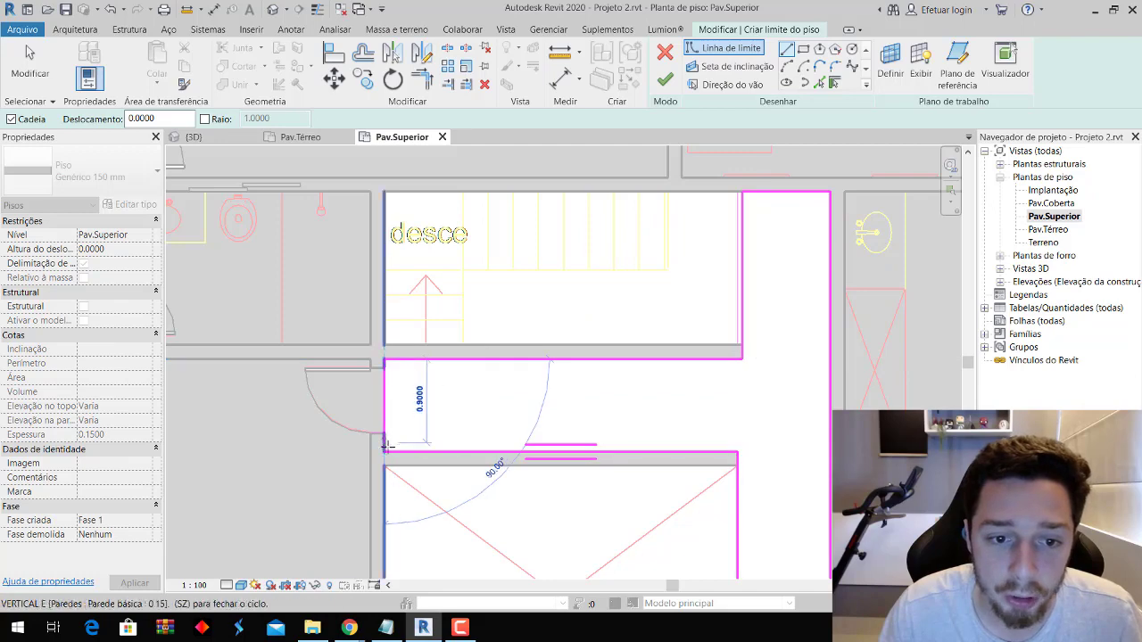
pyautogui.click(665, 79)
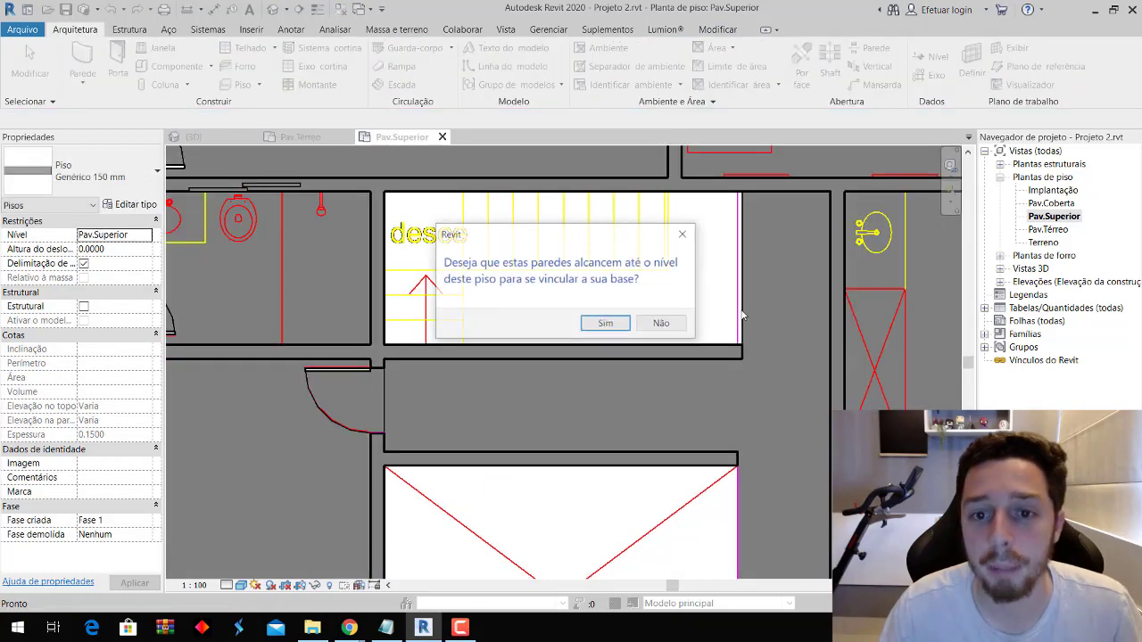
pyautogui.click(657, 327)
pyautogui.press('Escape')
pyautogui.scroll(-3, 665, 321)
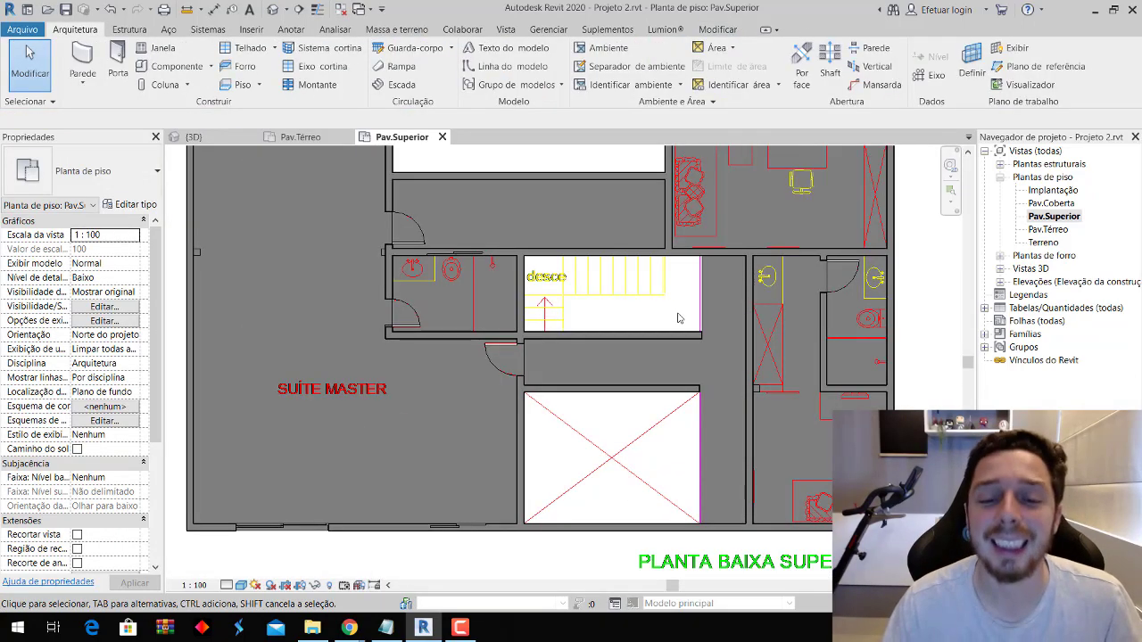
pyautogui.scroll(-2, 678, 318)
# Open the {3D} view and orbit the two-storey house from oblique and overhead angles.
pyautogui.click(506, 29)
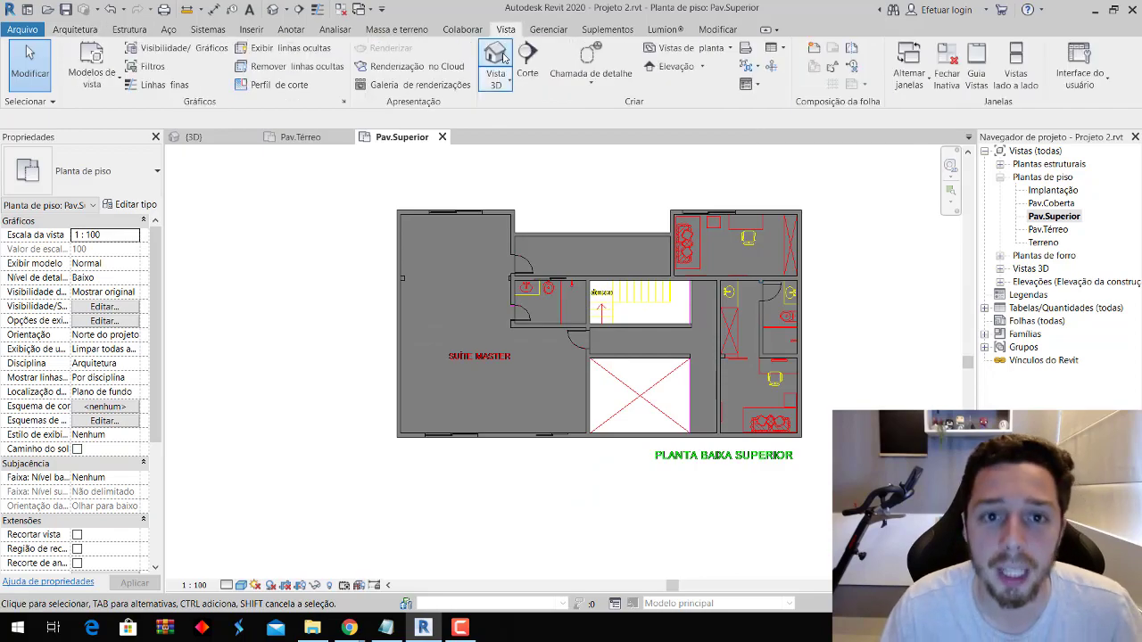
pyautogui.click(495, 63)
pyautogui.moveTo(575, 384)
pyautogui.keyDown('shift'); pyautogui.mouseDown(button='middle')
pyautogui.moveTo(487, 432)
pyautogui.moveTo(466, 312)
pyautogui.moveTo(541, 238)
pyautogui.moveTo(548, 161)
pyautogui.moveTo(512, 415)
pyautogui.moveTo(319, 556)
pyautogui.moveTo(288, 502)
pyautogui.moveTo(522, 295)
pyautogui.moveTo(534, 234)
pyautogui.moveTo(723, 555)
pyautogui.moveTo(413, 482)
pyautogui.moveTo(616, 255)
pyautogui.moveTo(508, 383)
pyautogui.moveTo(401, 469)
pyautogui.moveTo(488, 364)
pyautogui.moveTo(553, 339)
pyautogui.moveTo(526, 303)
pyautogui.moveTo(537, 280)
pyautogui.moveTo(529, 322)
pyautogui.mouseUp(button='middle'); pyautogui.keyUp('shift')
pyautogui.keyDown('shift'); pyautogui.moveTo(264, 435); pyautogui.dragTo(314, 550, button='middle'); pyautogui.keyUp('shift')
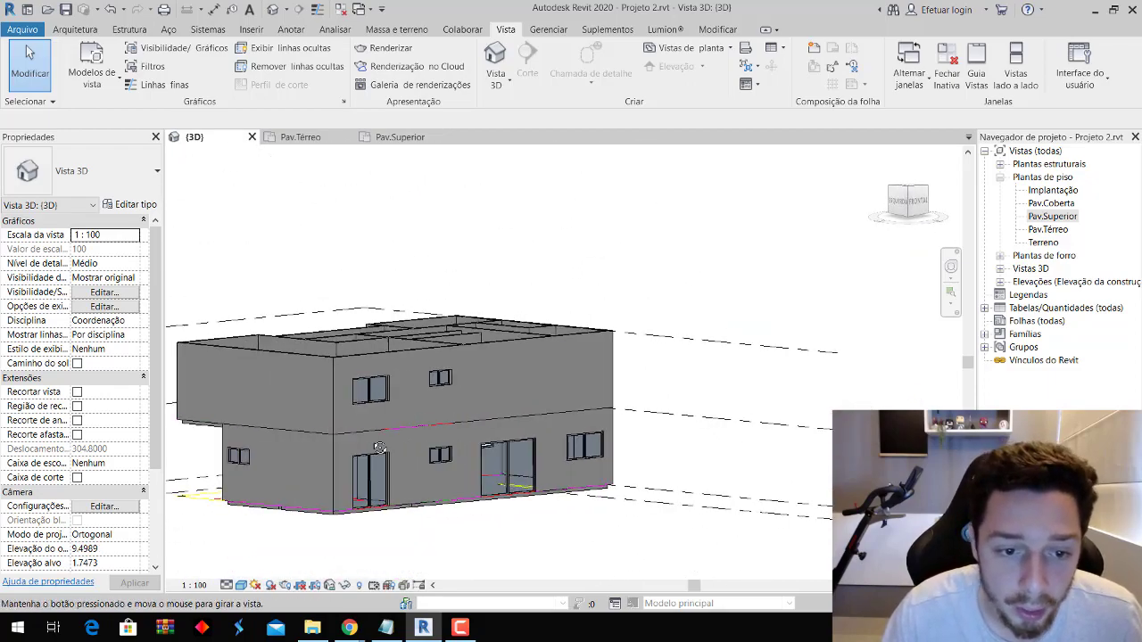
pyautogui.scroll(3, 314, 550)
pyautogui.scroll(-3, 415, 478)
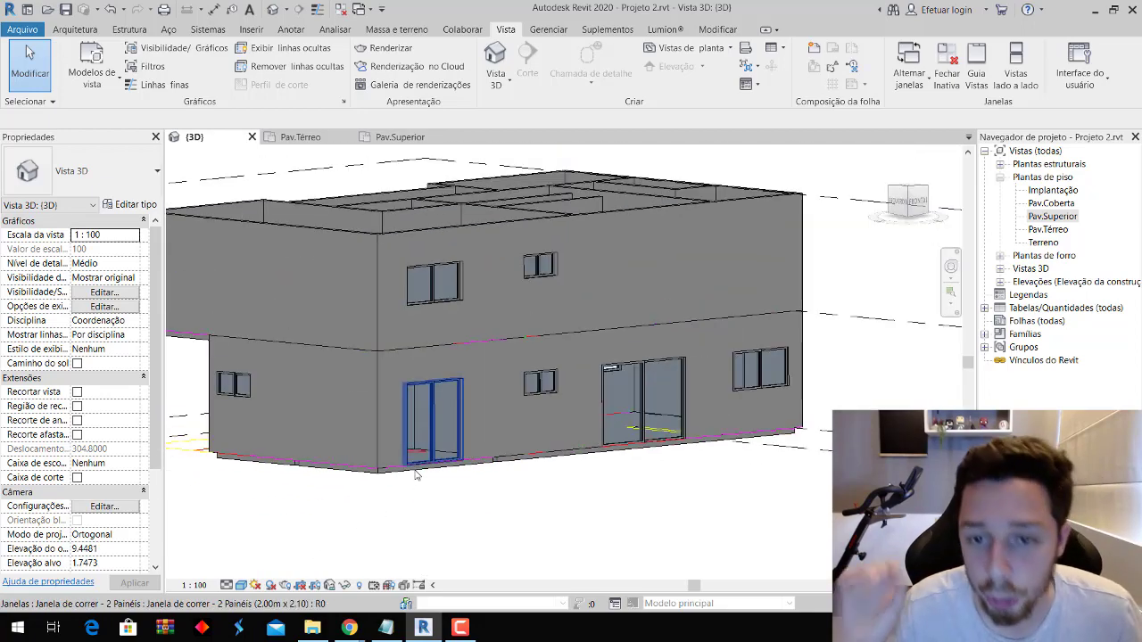
pyautogui.moveTo(415, 475)
pyautogui.keyDown('shift'); pyautogui.mouseDown(button='middle')
pyautogui.moveTo(474, 501)
pyautogui.moveTo(306, 400)
pyautogui.moveTo(347, 310)
pyautogui.moveTo(356, 375)
pyautogui.moveTo(347, 304)
pyautogui.moveTo(357, 428)
pyautogui.mouseUp(button='middle'); pyautogui.keyUp('shift')
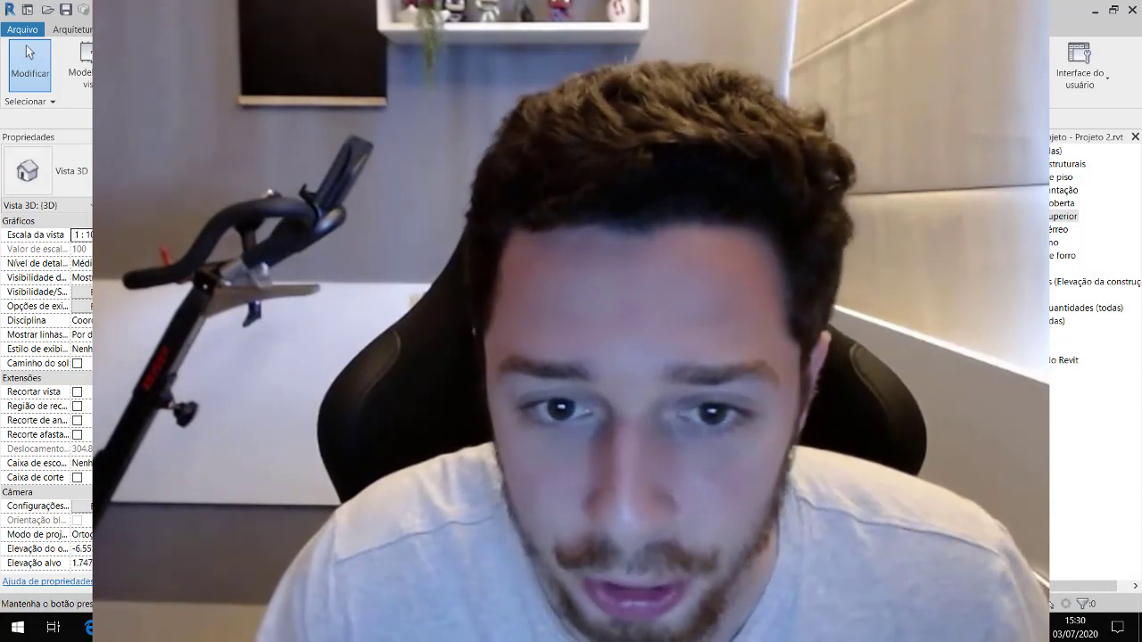
pyautogui.keyDown('shift'); pyautogui.moveTo(357, 428); pyautogui.dragTo(357, 339, button='middle'); pyautogui.keyUp('shift')
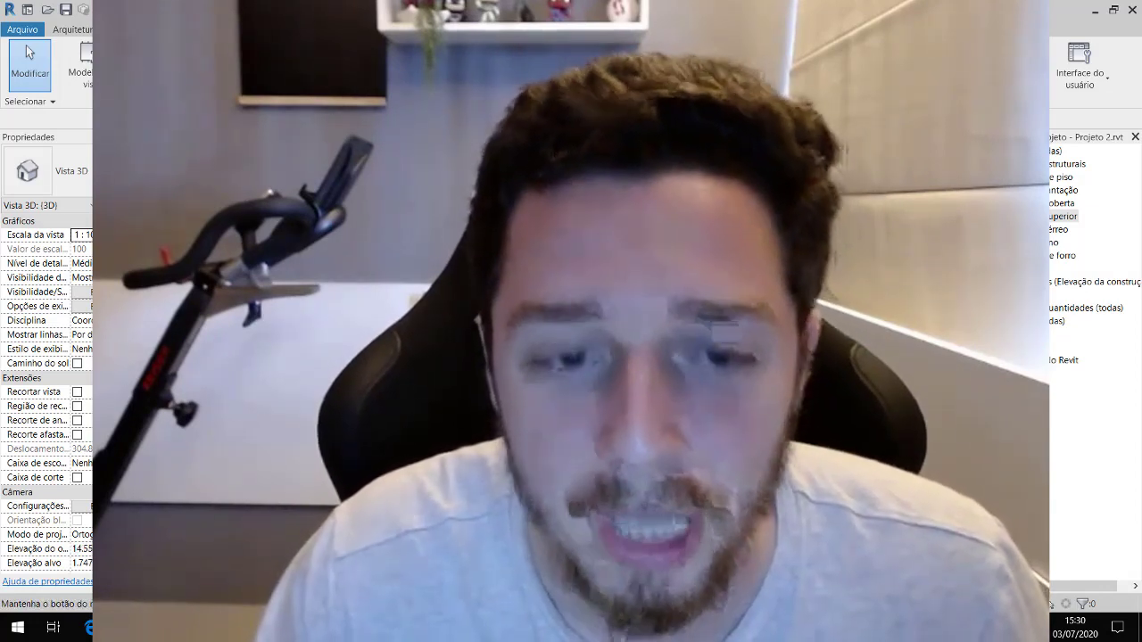